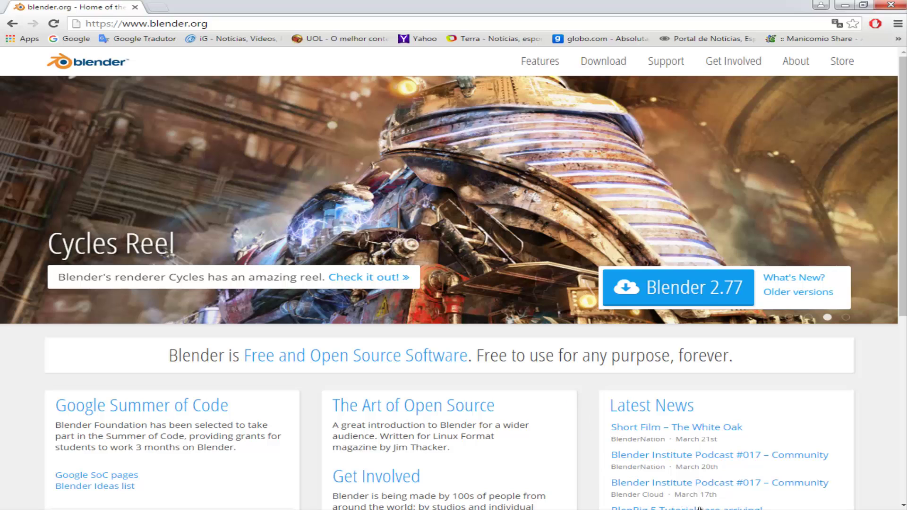
# - Switch to Blender, dismiss the splash screen and delete the default cube
pyautogui.click(719, 509)
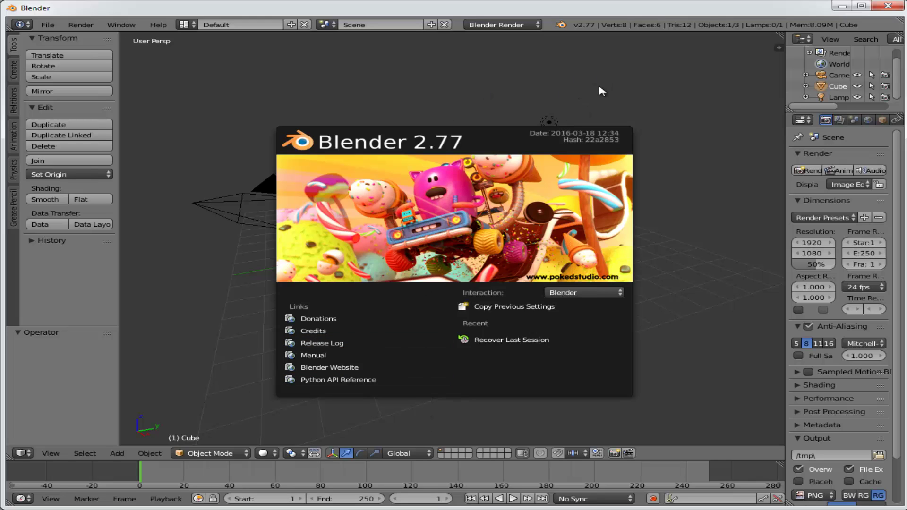
pyautogui.click(668, 125)
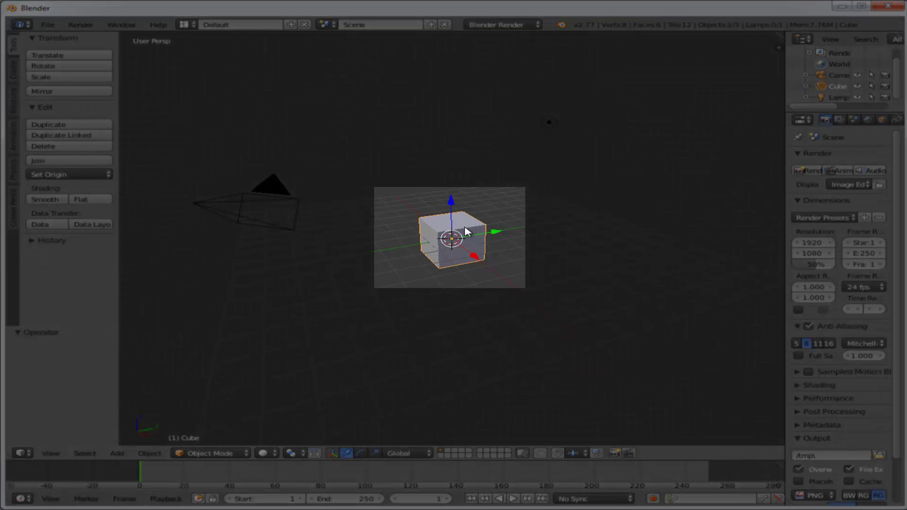
pyautogui.press('x')
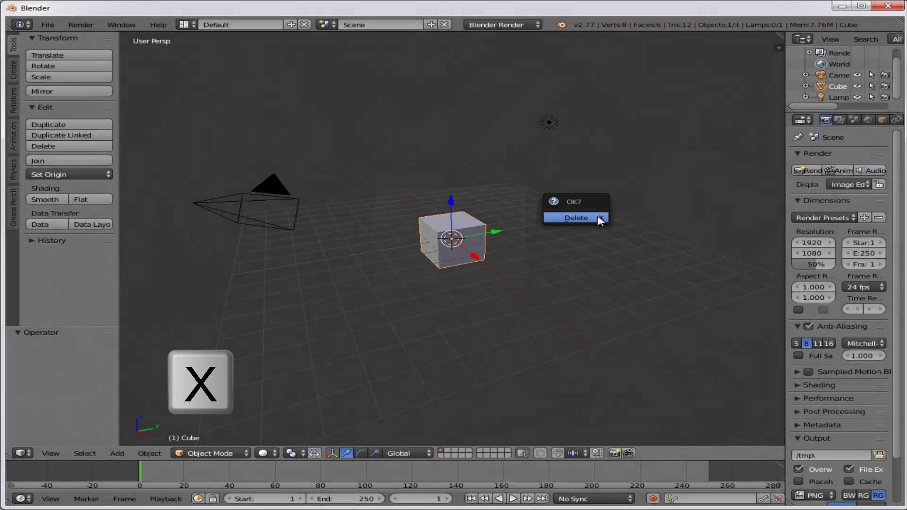
pyautogui.click(599, 220)
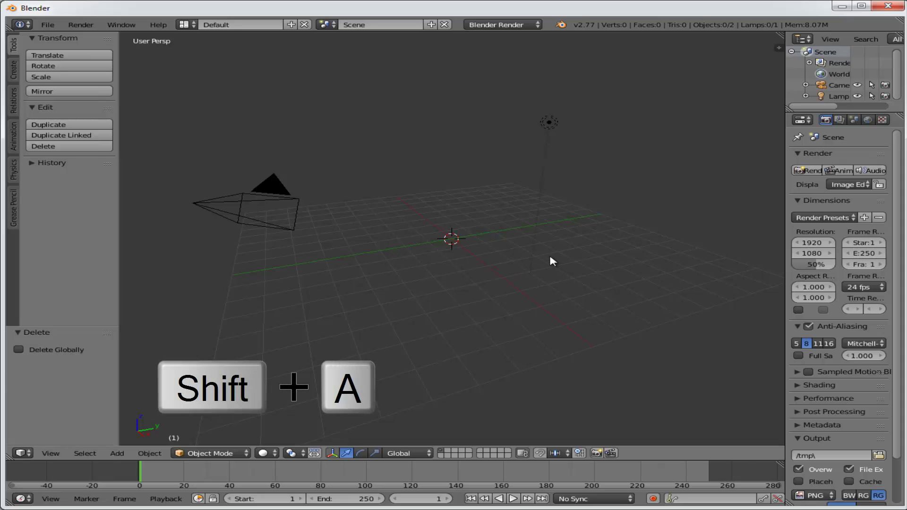
# - Add a mesh cylinder at the centre of the scene
pyautogui.hotkey('shift', 'a')
pyautogui.moveTo(552, 260)
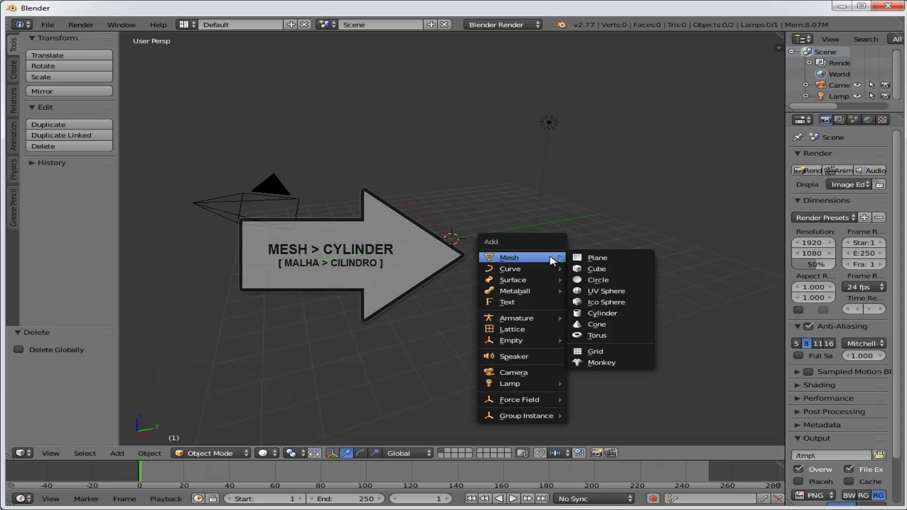
pyautogui.click(602, 314)
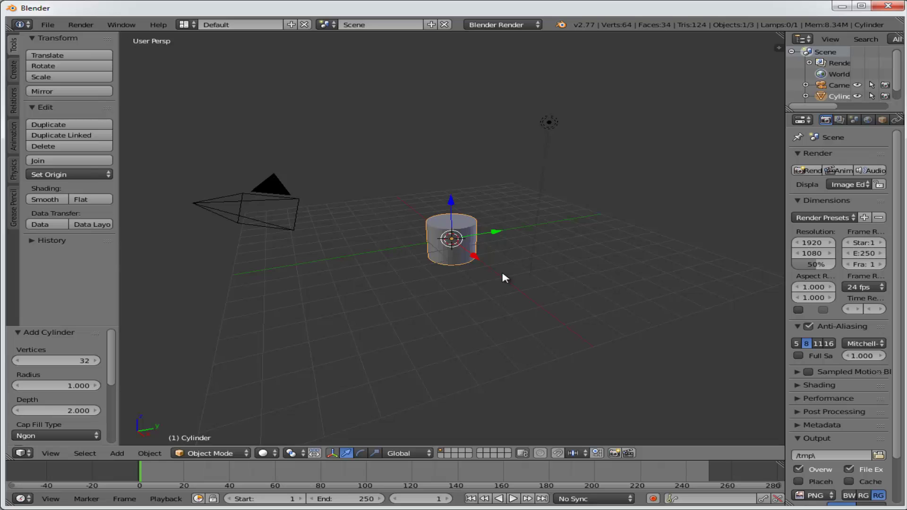
pyautogui.scroll(6, 505, 278)
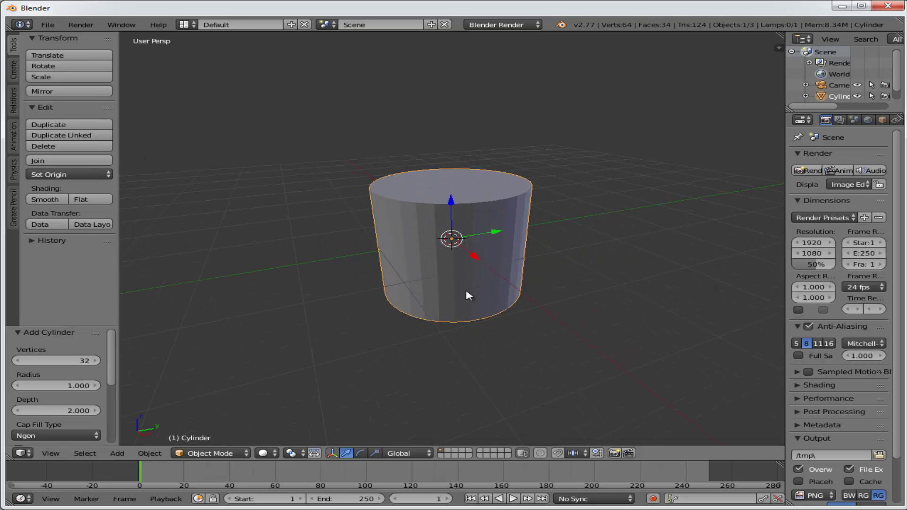
# - In Edit Mode with face selection, delete the cylinder's top face using the Faces option
pyautogui.click(205, 454)
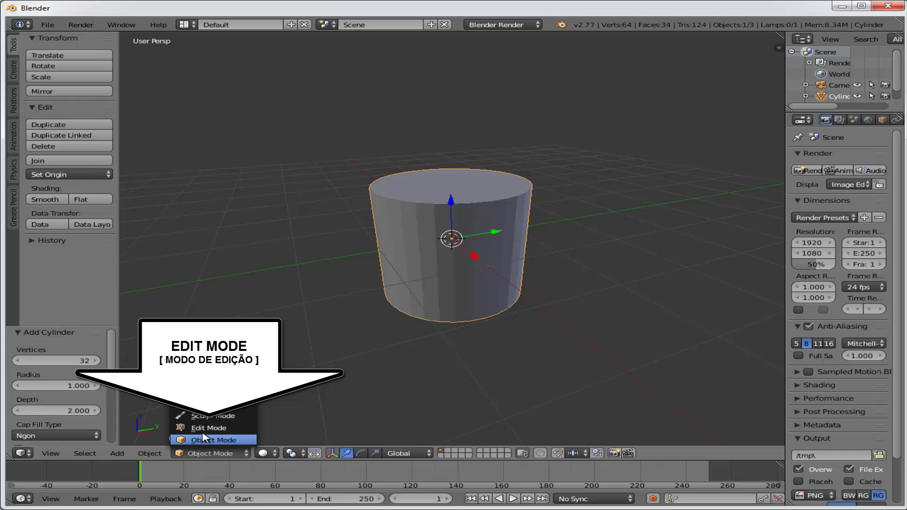
pyautogui.click(226, 430)
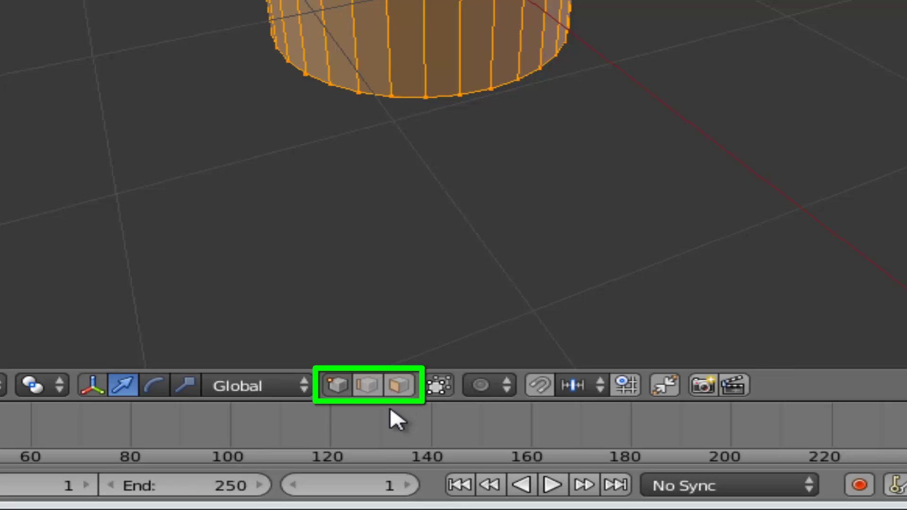
pyautogui.click(399, 386)
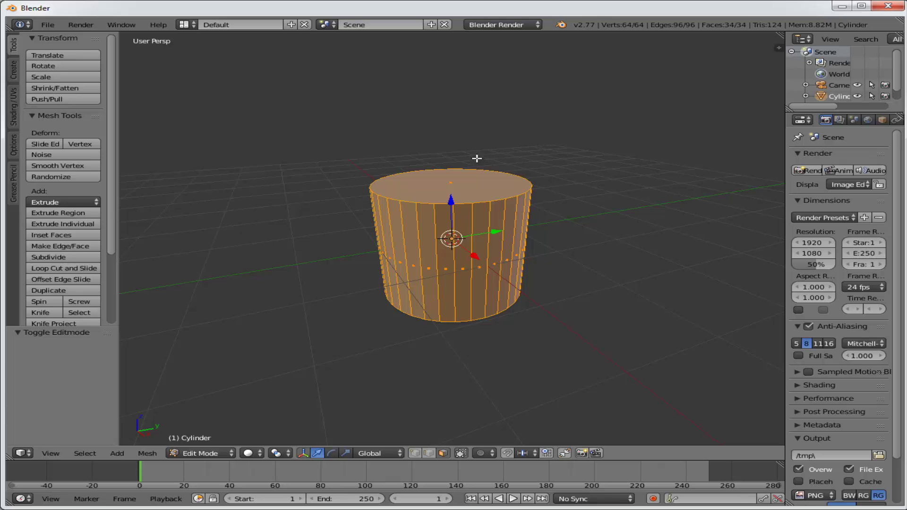
pyautogui.rightClick(456, 179)
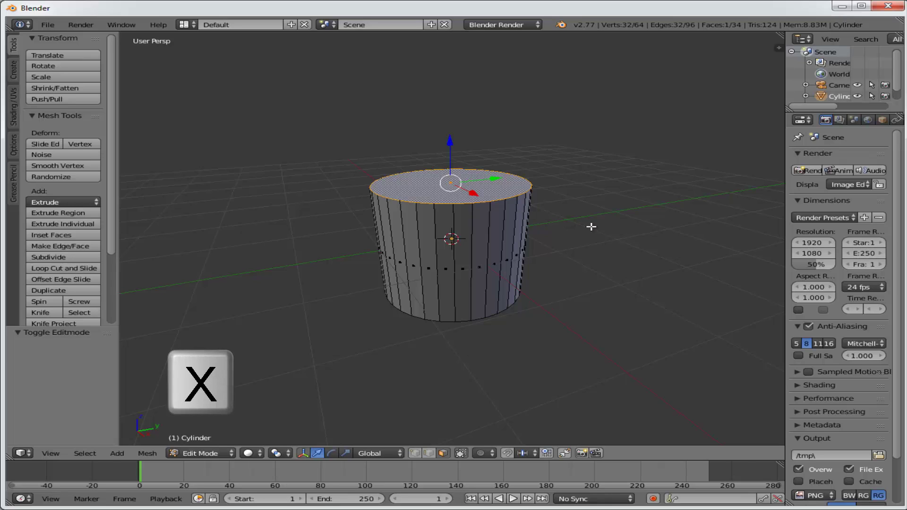
pyautogui.press('x')
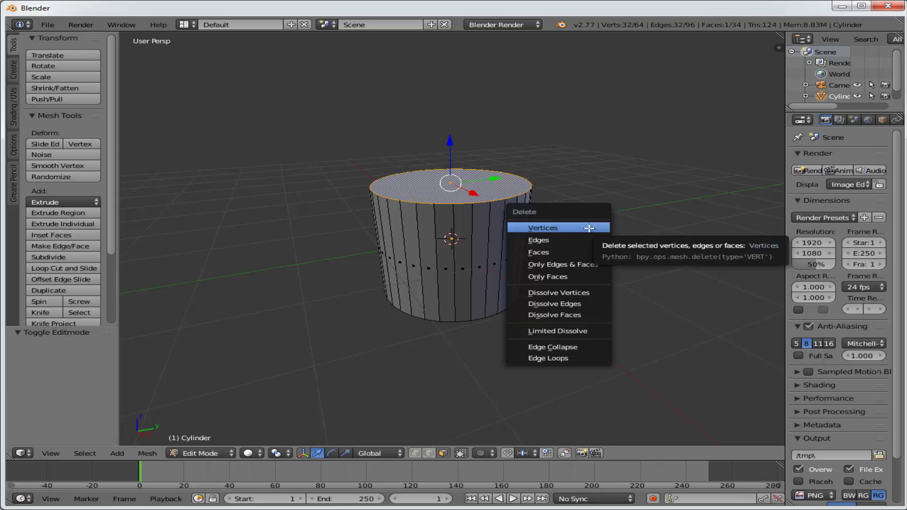
pyautogui.click(560, 252)
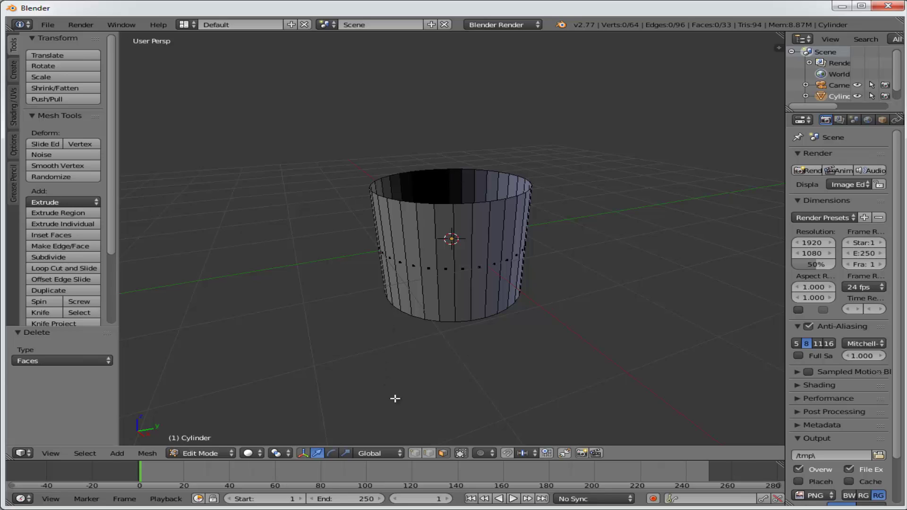
# - Extrude the open top edge loop in place, scale it inward to about 0.494 and lower it about 0.356 along Z
pyautogui.click(429, 454)
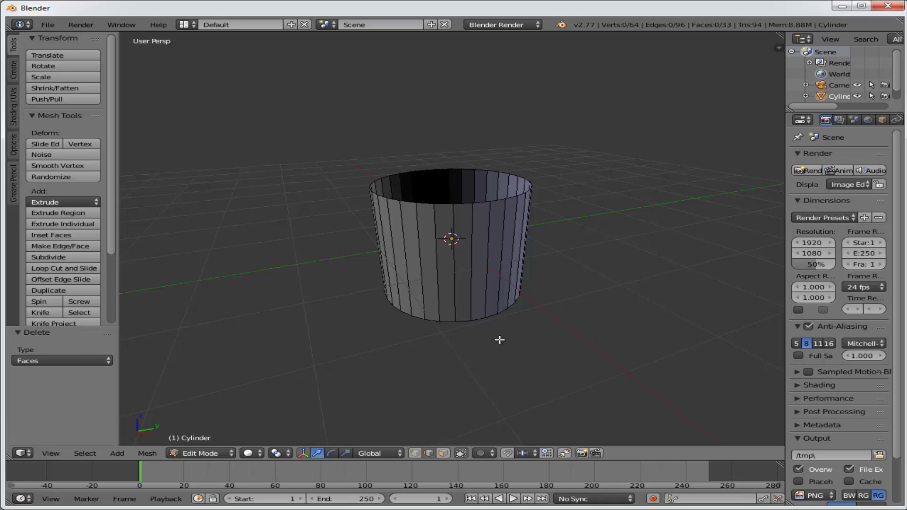
pyautogui.press('alt')
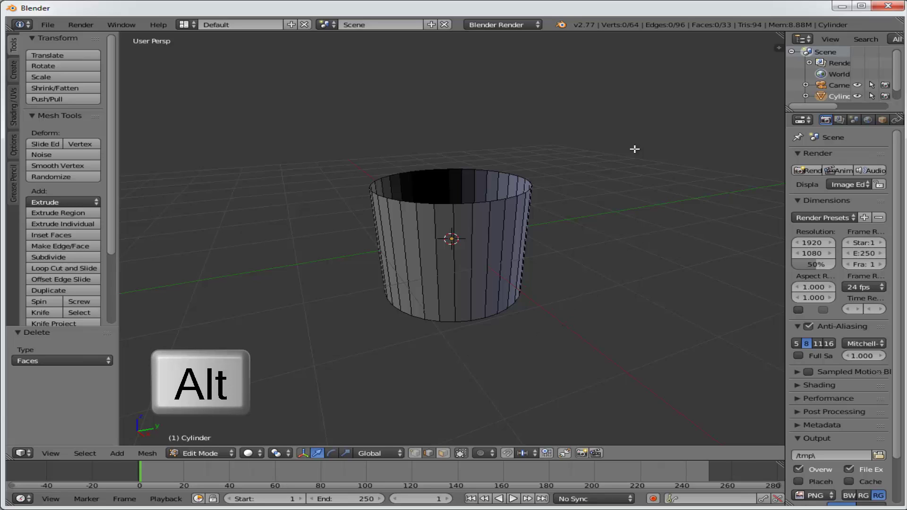
pyautogui.keyDown('alt'); pyautogui.click(512, 196); pyautogui.keyUp('alt')
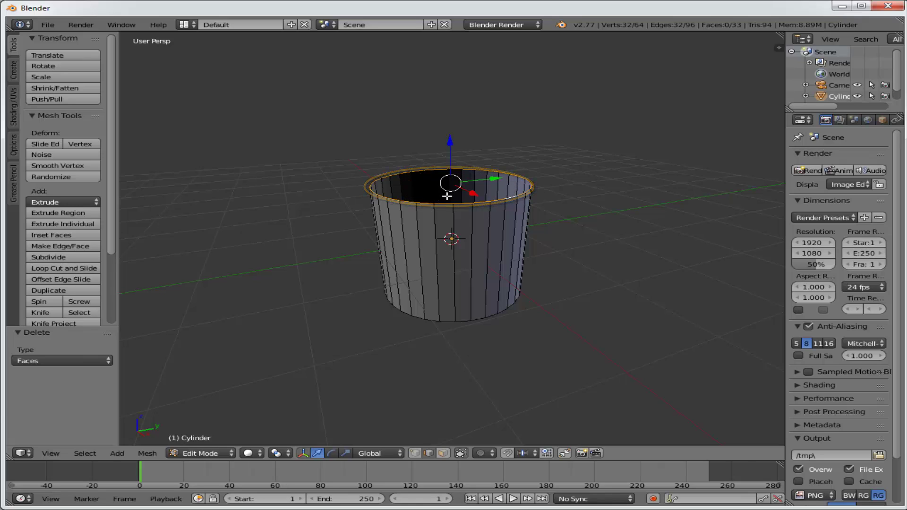
pyautogui.press('e')
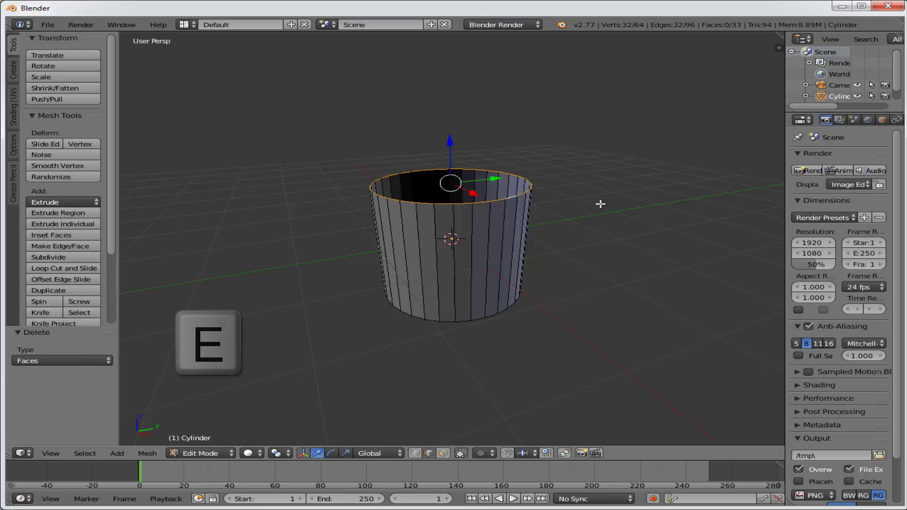
pyautogui.press('e')
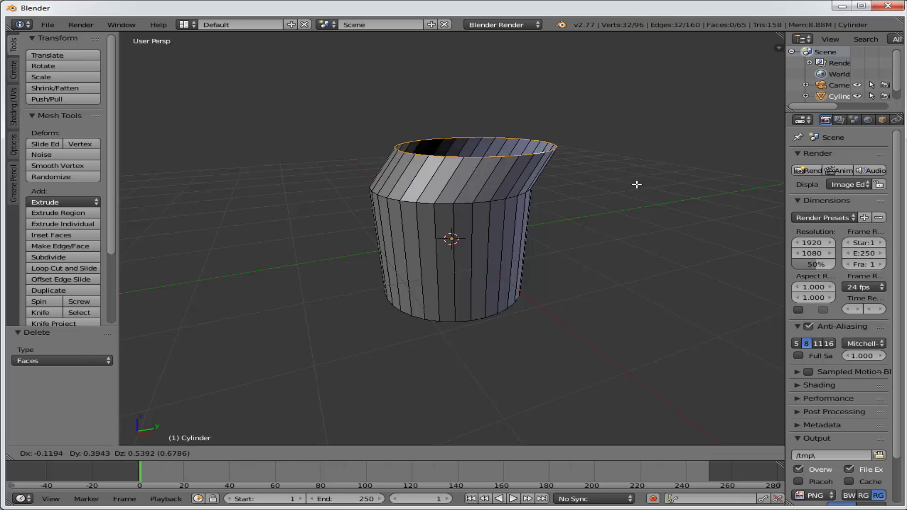
pyautogui.press('Escape')
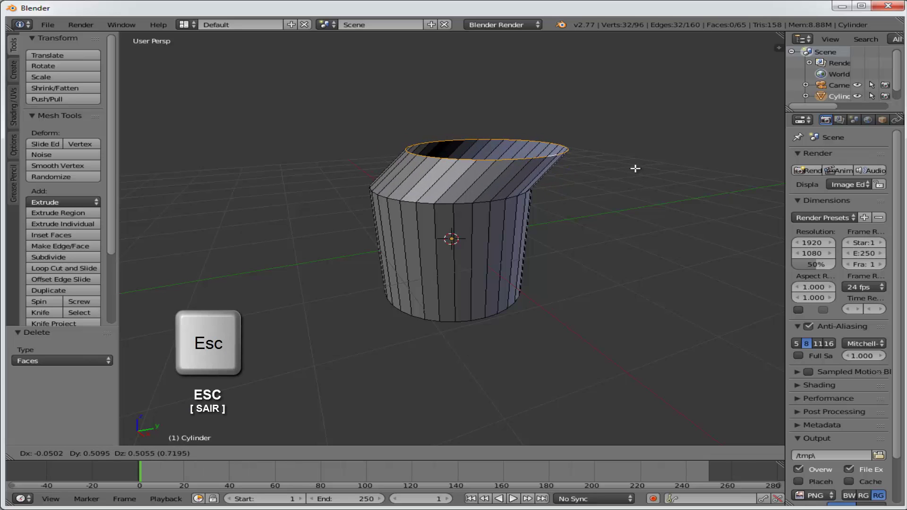
pyautogui.press('Escape')
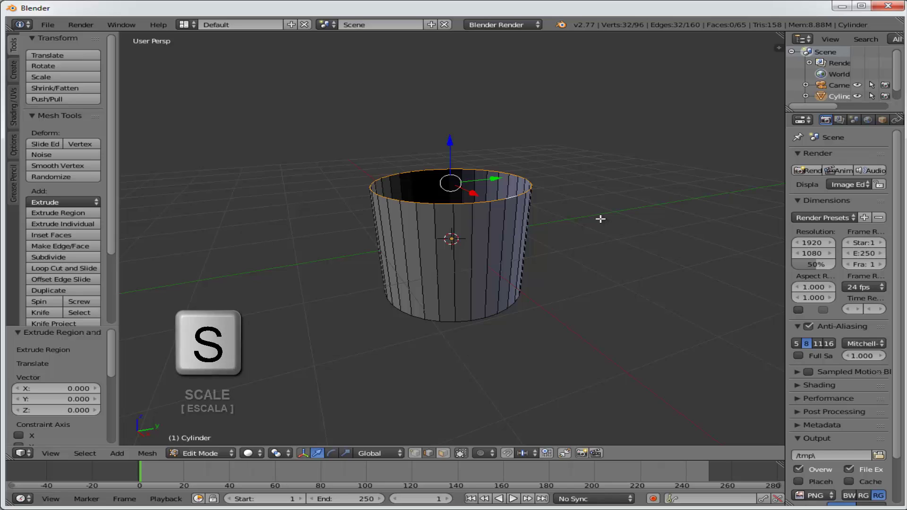
pyautogui.press('s')
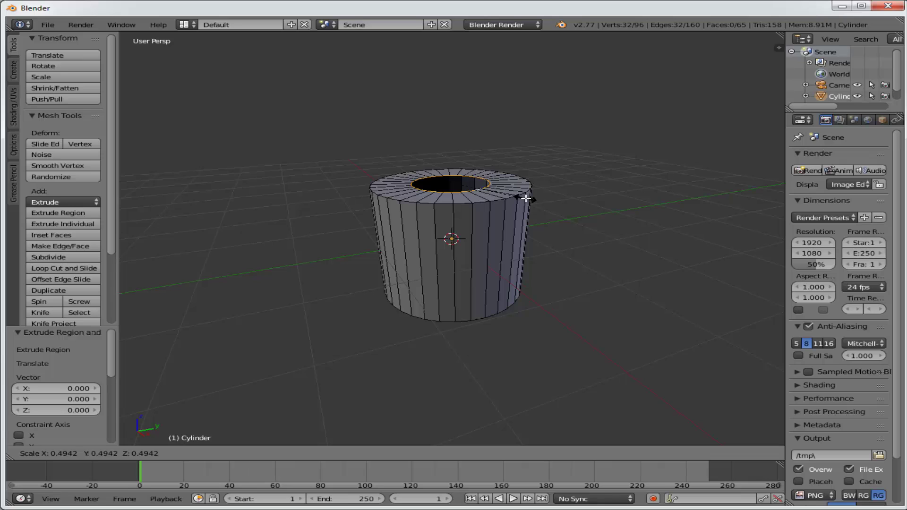
pyautogui.click(526, 199)
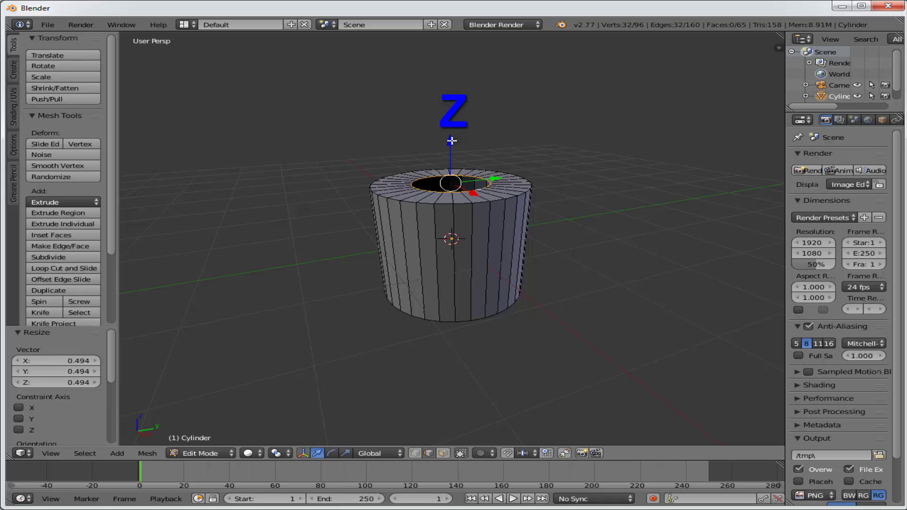
pyautogui.moveTo(451, 141); pyautogui.dragTo(445, 162)
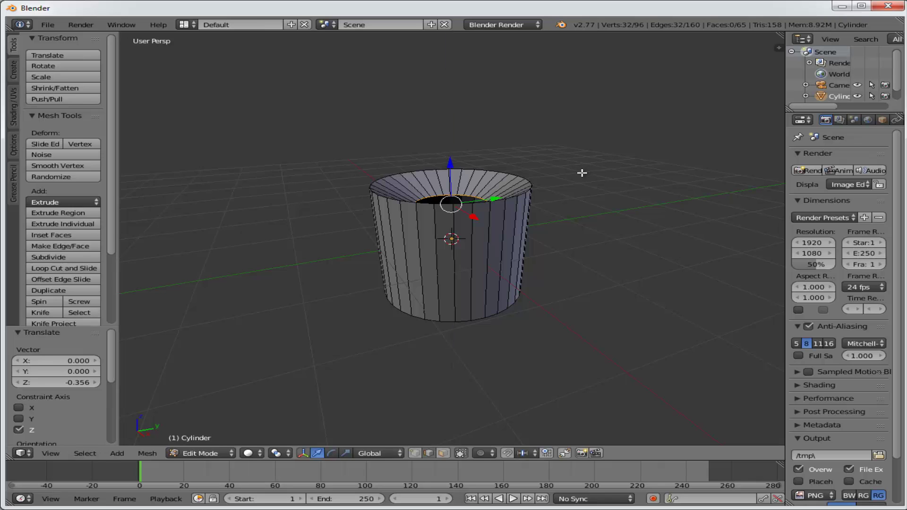
# - Extrude the inner loop again in place, scale it to about 0.397 and lower it about 0.154 along Z
pyautogui.moveTo(581, 173); pyautogui.dragTo(573, 199, button='middle')
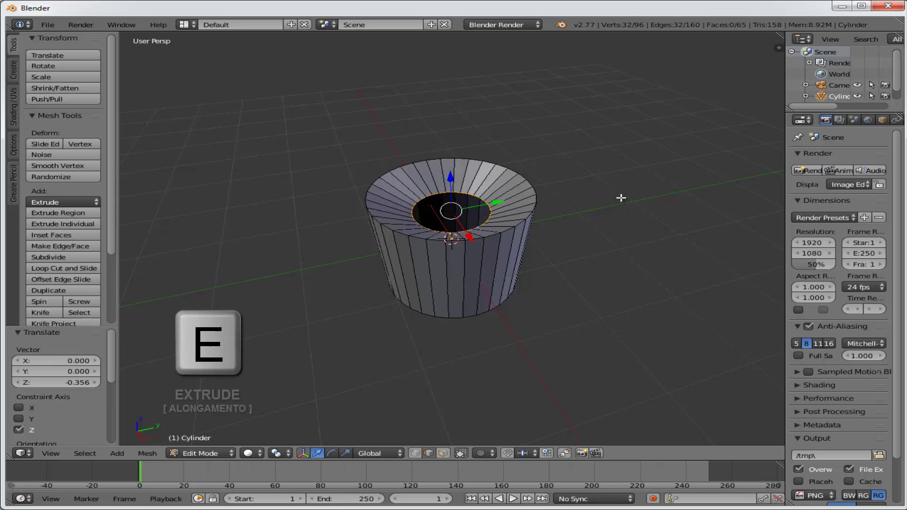
pyautogui.press('e')
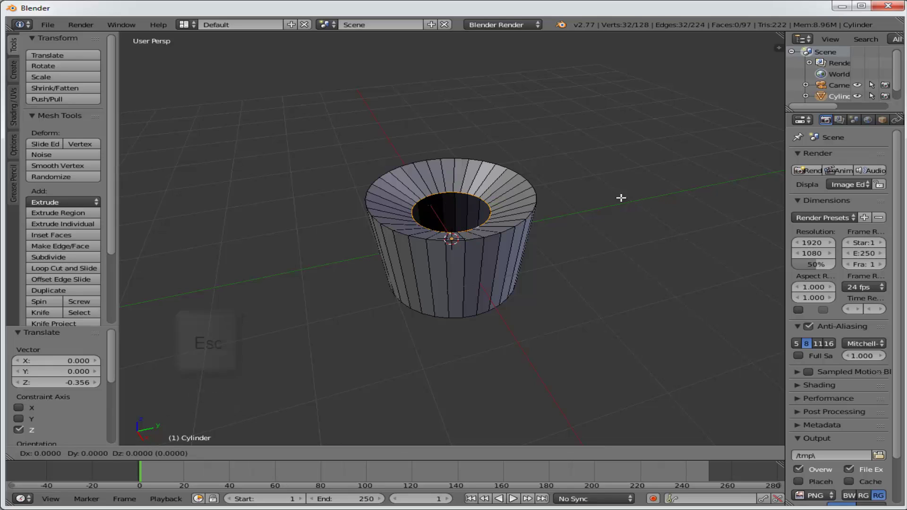
pyautogui.press('Escape')
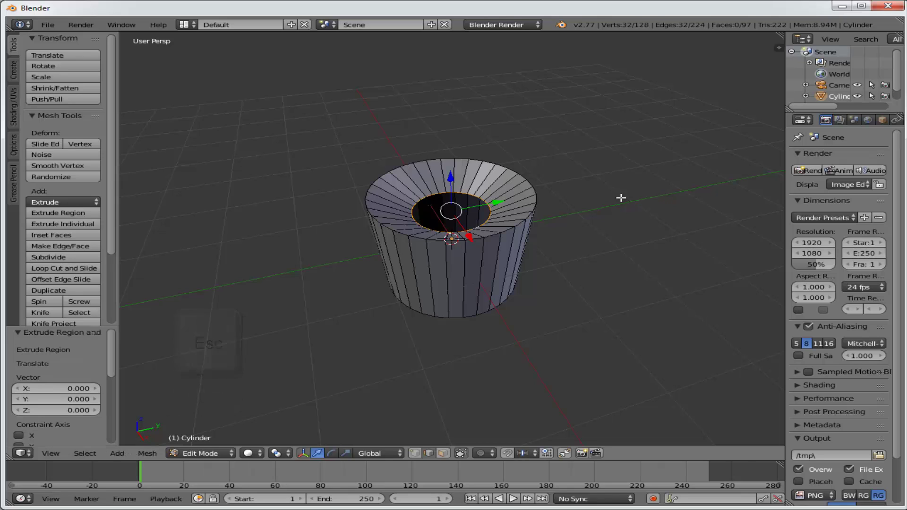
pyautogui.press('s')
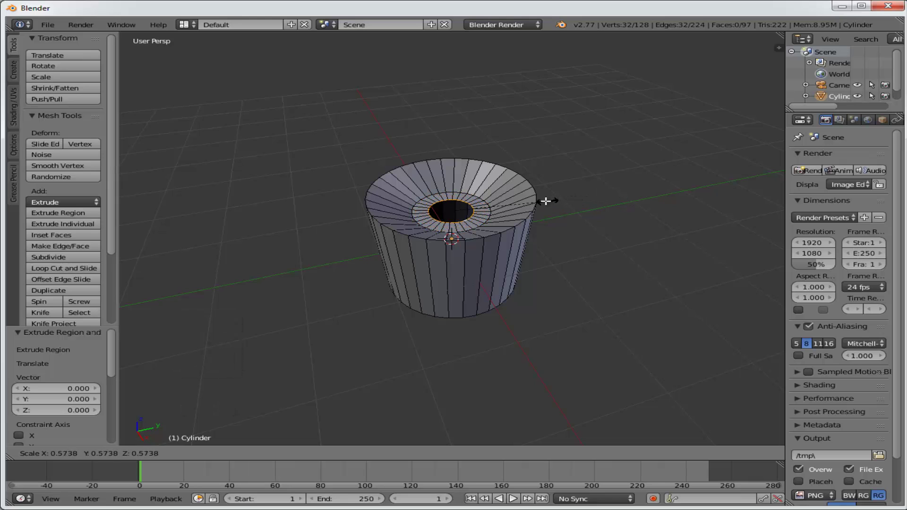
pyautogui.click(518, 204)
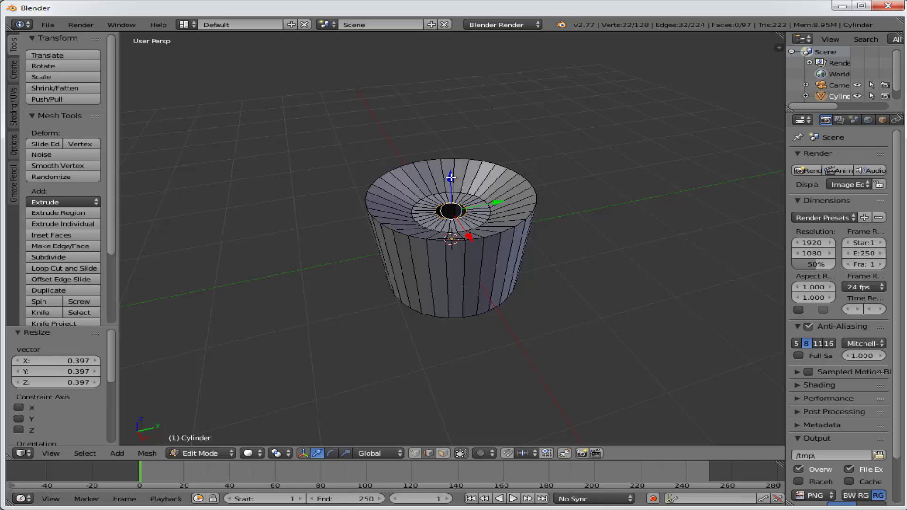
pyautogui.moveTo(449, 178); pyautogui.dragTo(449, 185)
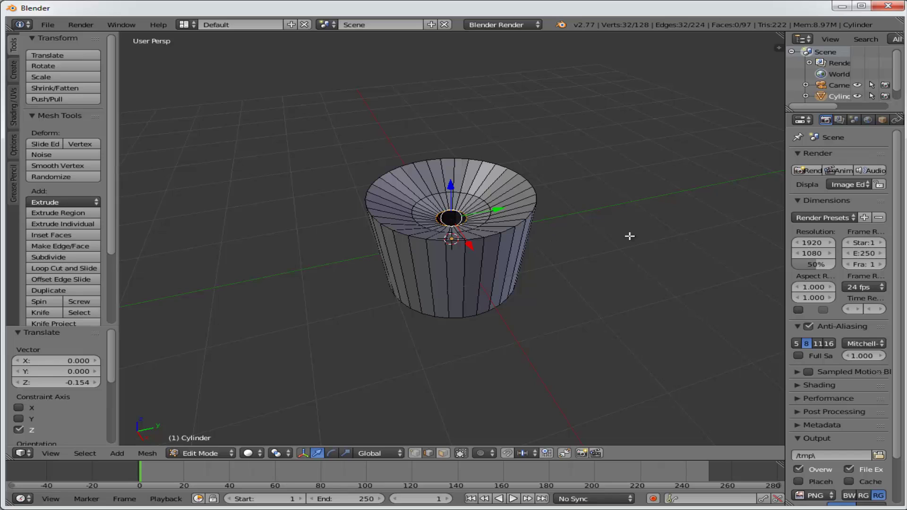
# - Scale the innermost loop to about 0.503 and merge its vertices at center to close the hole
pyautogui.press('s')
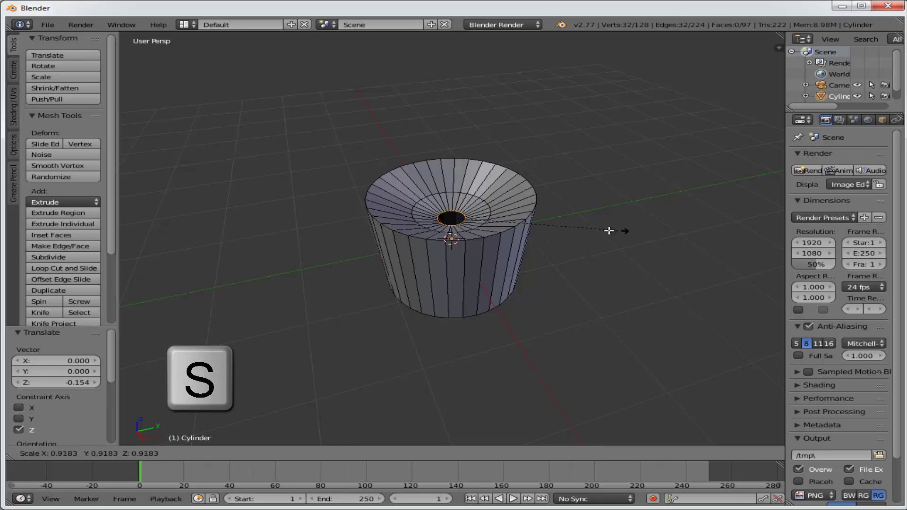
pyautogui.click(545, 223)
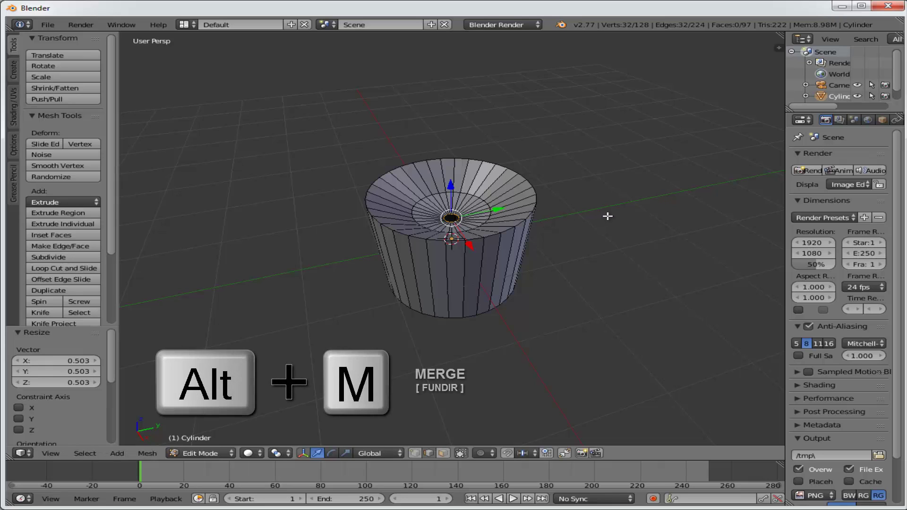
pyautogui.hotkey('alt', 'm')
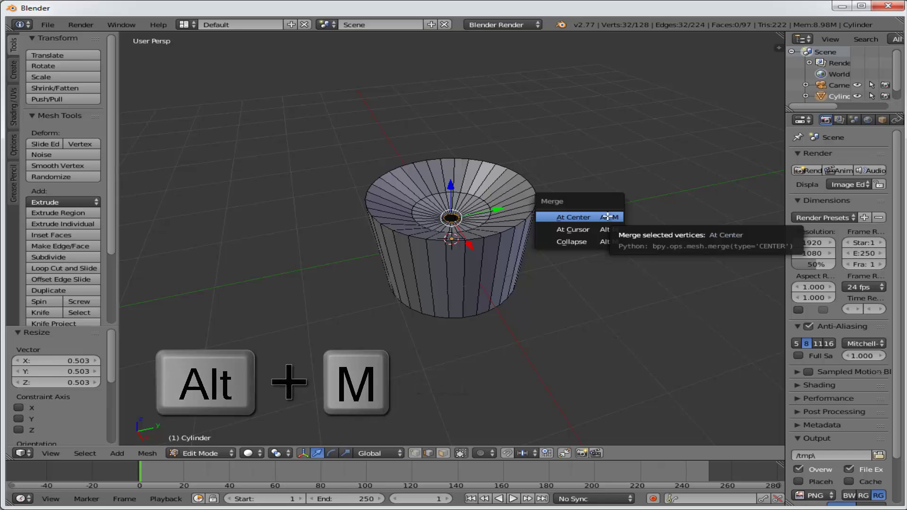
pyautogui.click(579, 216)
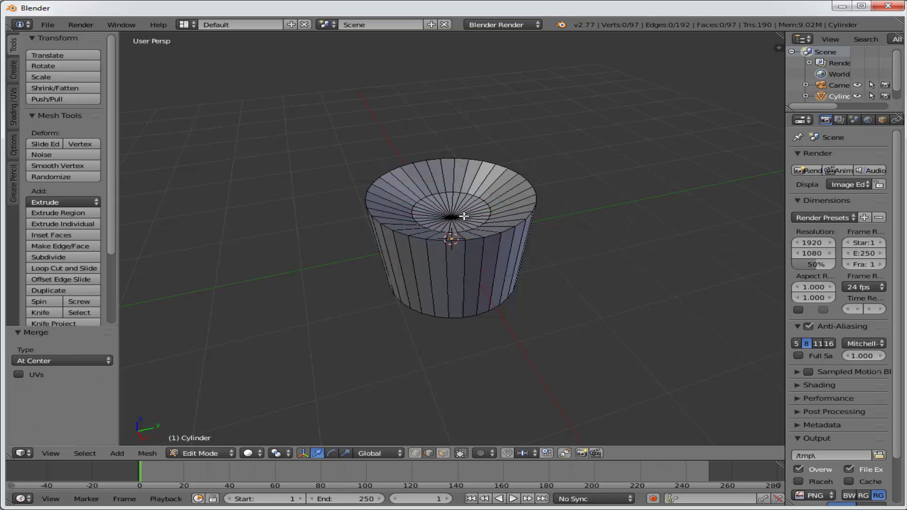
# - Widen the Outliner and Properties editors beside the 3D viewport
pyautogui.moveTo(573, 280); pyautogui.dragTo(577, 257, button='middle')
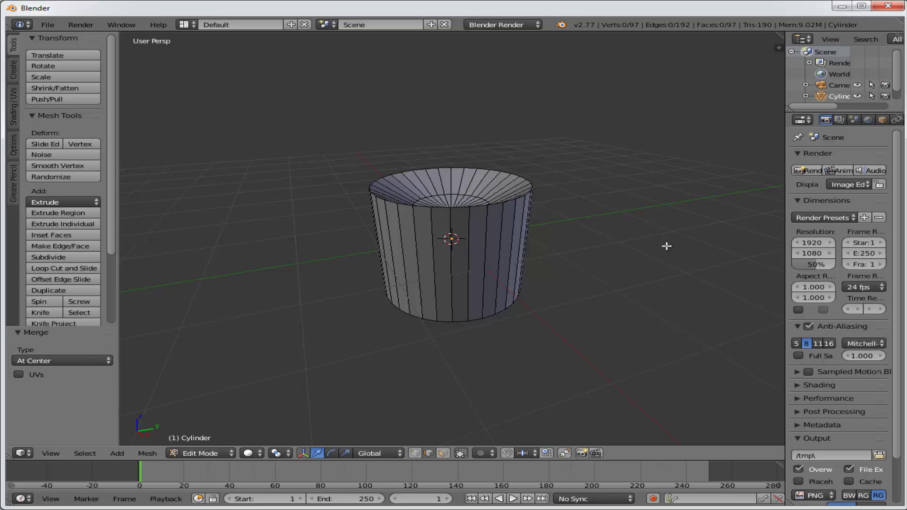
pyautogui.moveTo(785, 212); pyautogui.dragTo(698, 214)
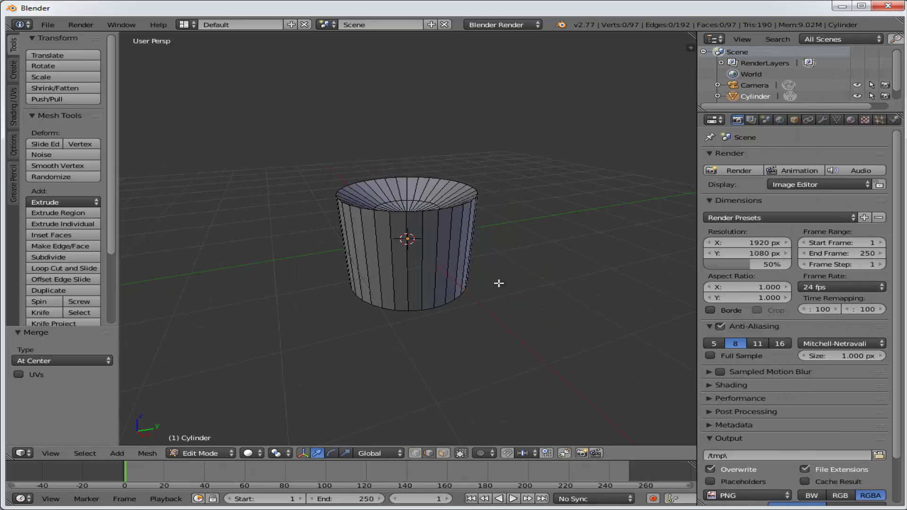
# - Return the cylinder to Object Mode and add a Subdivision Surface modifier to it
pyautogui.click(203, 453)
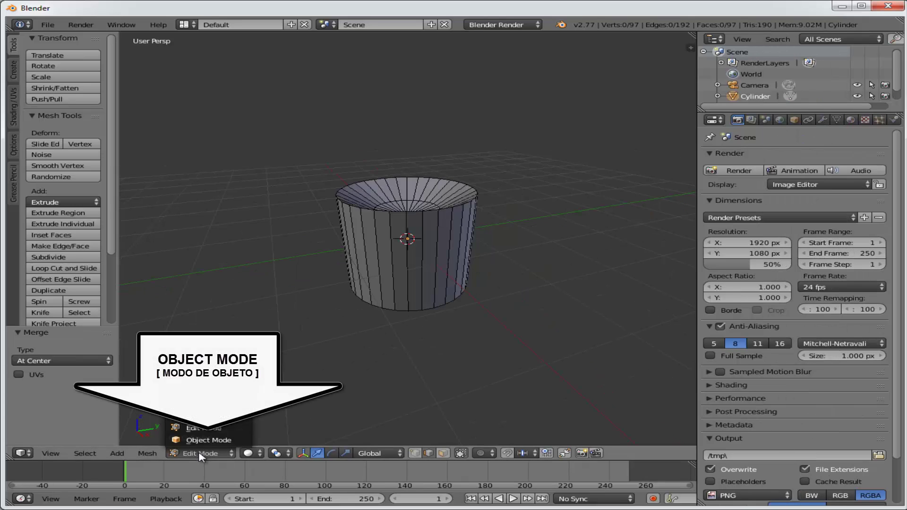
pyautogui.click(208, 441)
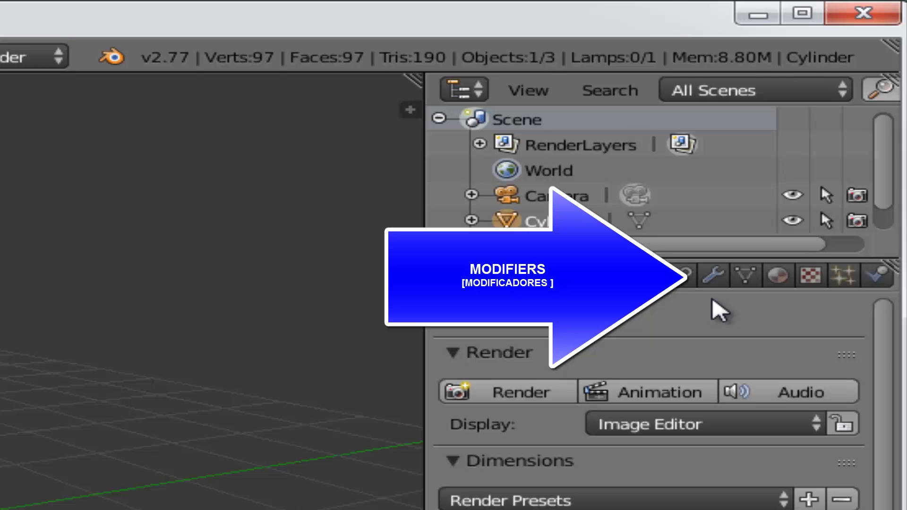
pyautogui.click(718, 280)
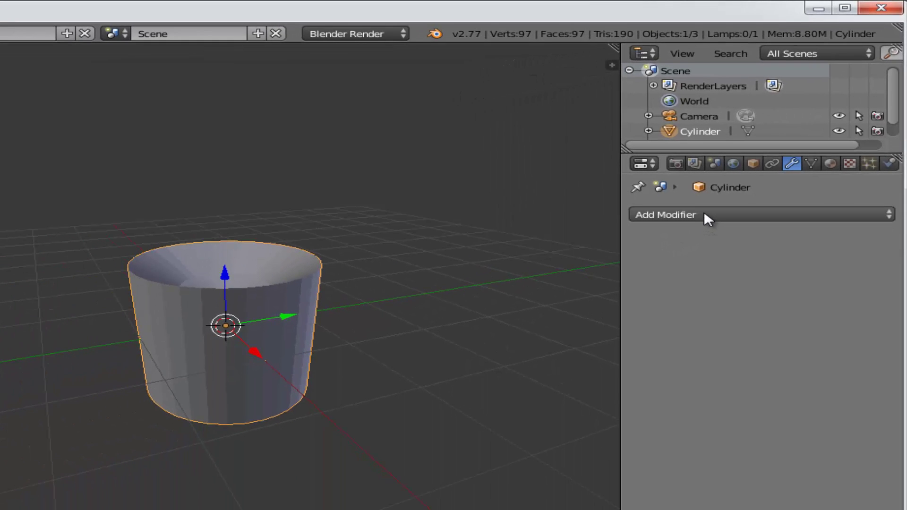
pyautogui.click(707, 217)
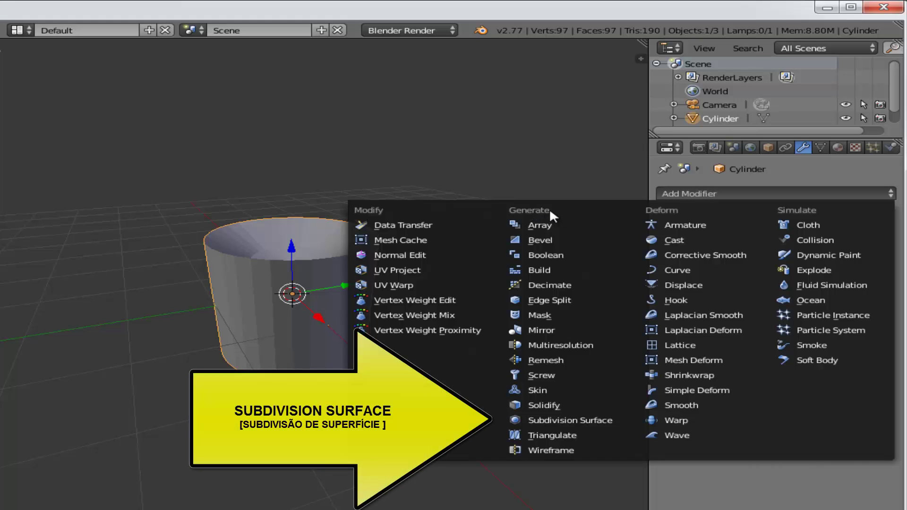
pyautogui.click(591, 420)
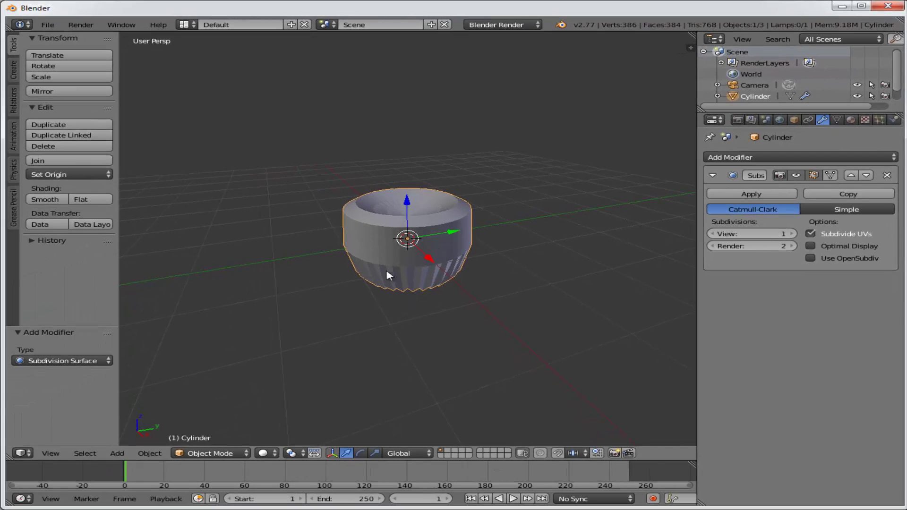
# - Put the cylinder in Edit Mode and set its Subdivision Surface View and Render subdivisions to 3
pyautogui.click(205, 454)
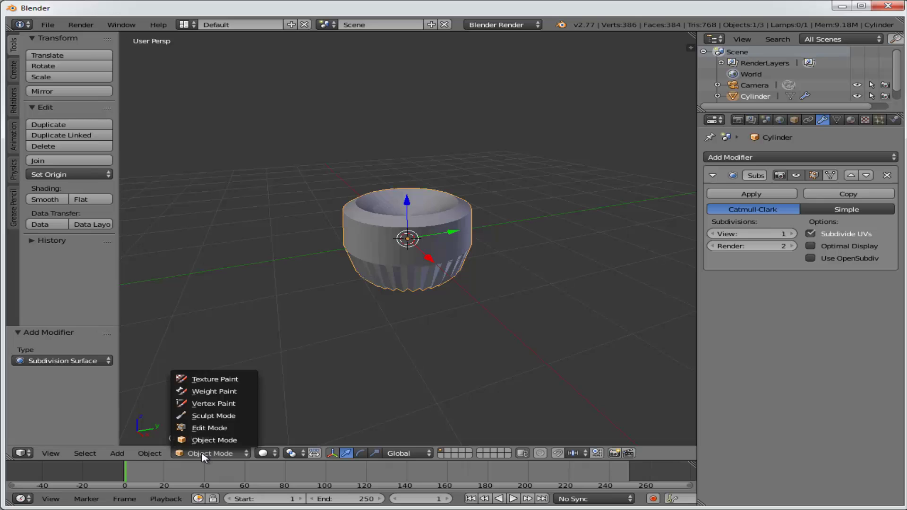
pyautogui.click(221, 426)
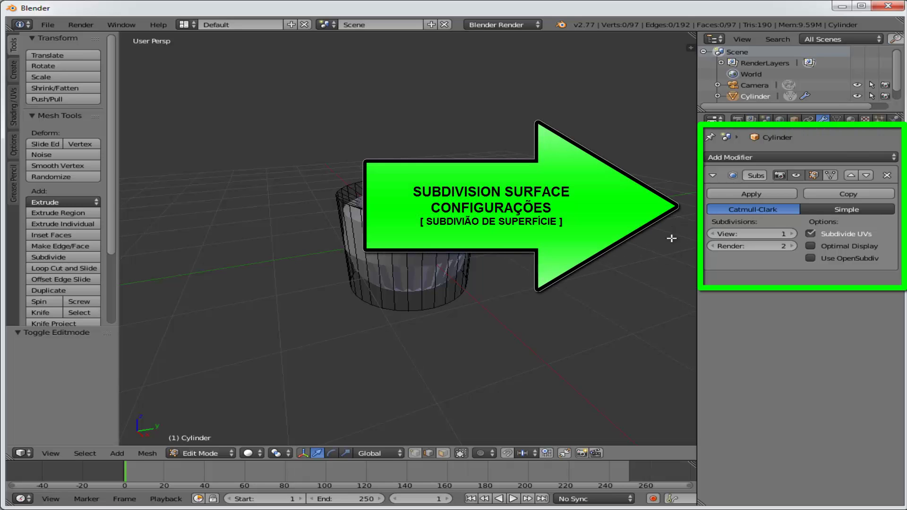
pyautogui.click(791, 233)
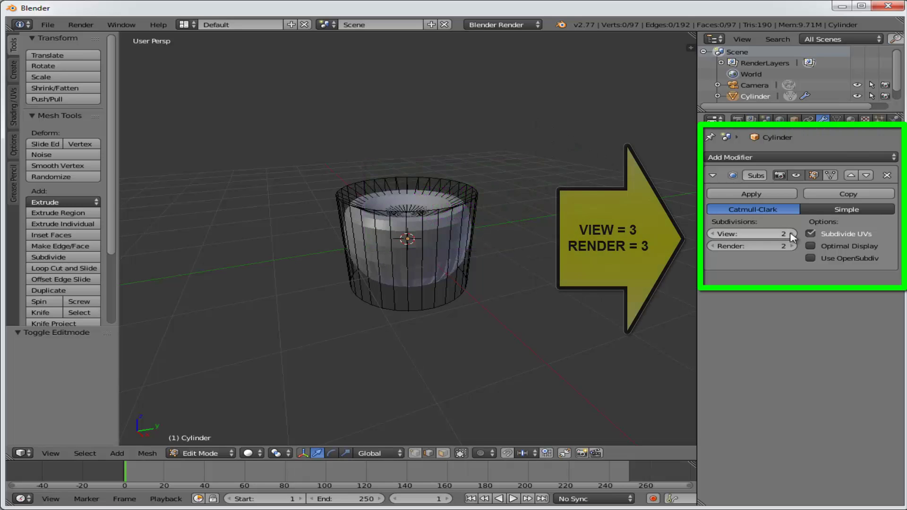
pyautogui.click(791, 234)
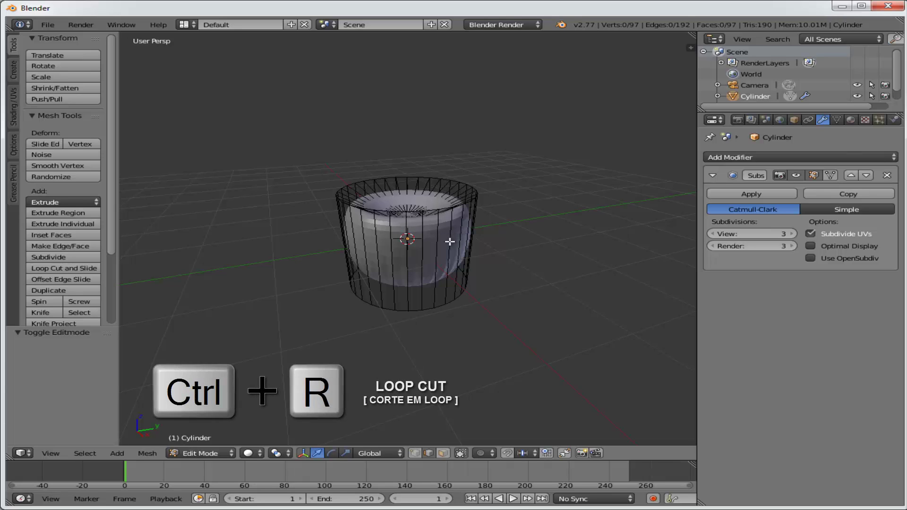
# - Add two single loop cuts around the cylinder's outer wall, sliding one up to the top rim and the other down to the bottom edge
pyautogui.hotkey('ctrl', 'r')
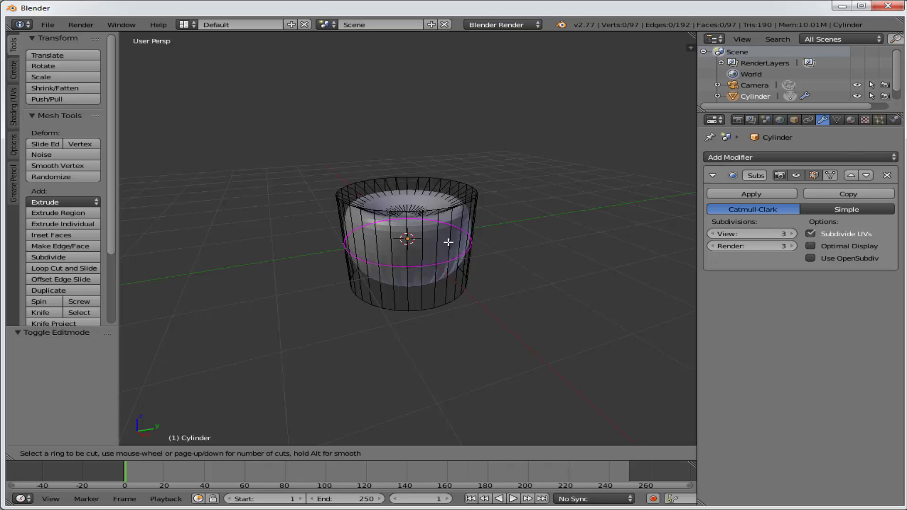
pyautogui.click(448, 243)
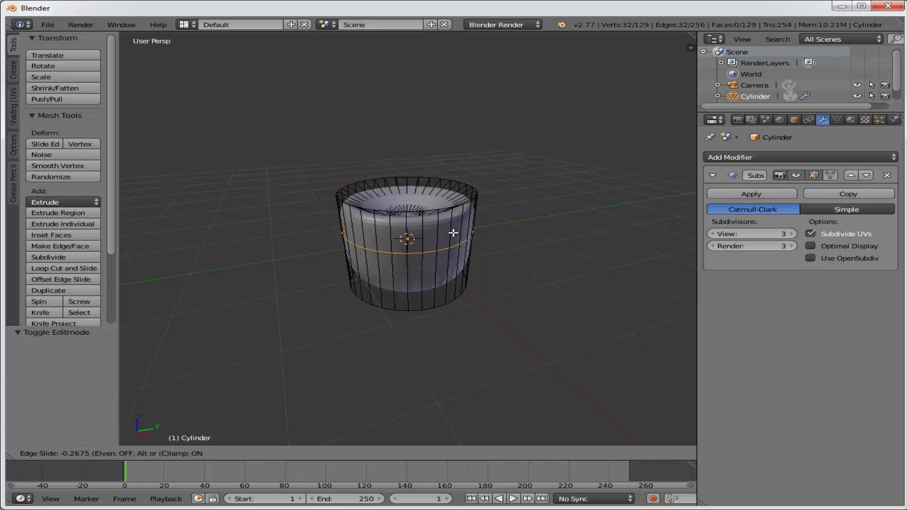
pyautogui.click(470, 197)
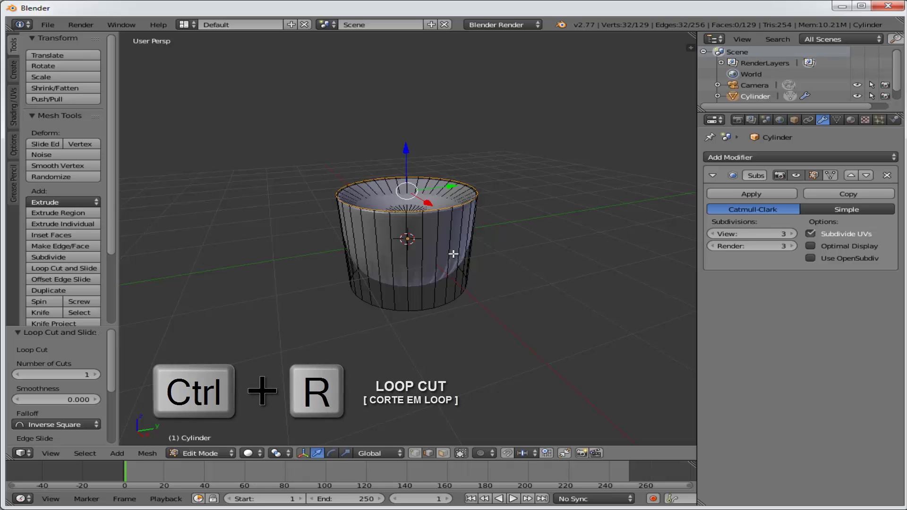
pyautogui.hotkey('ctrl', 'r')
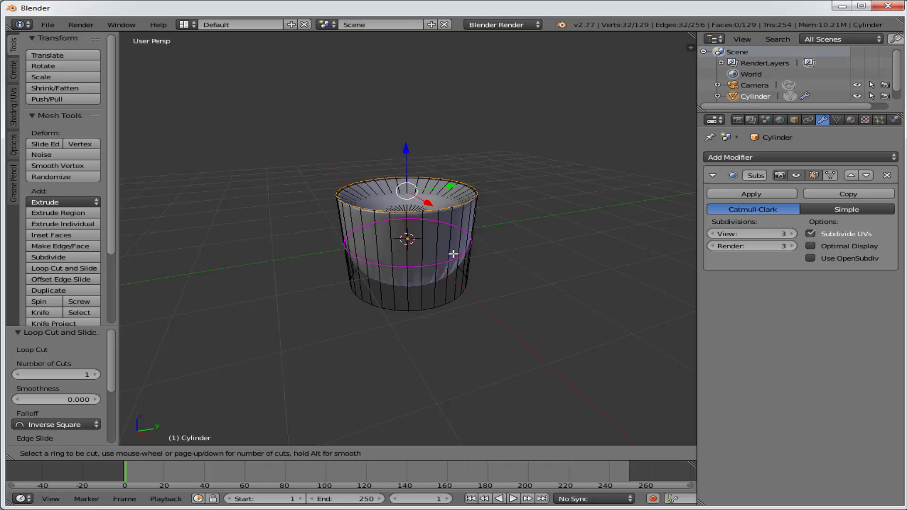
pyautogui.click(452, 253)
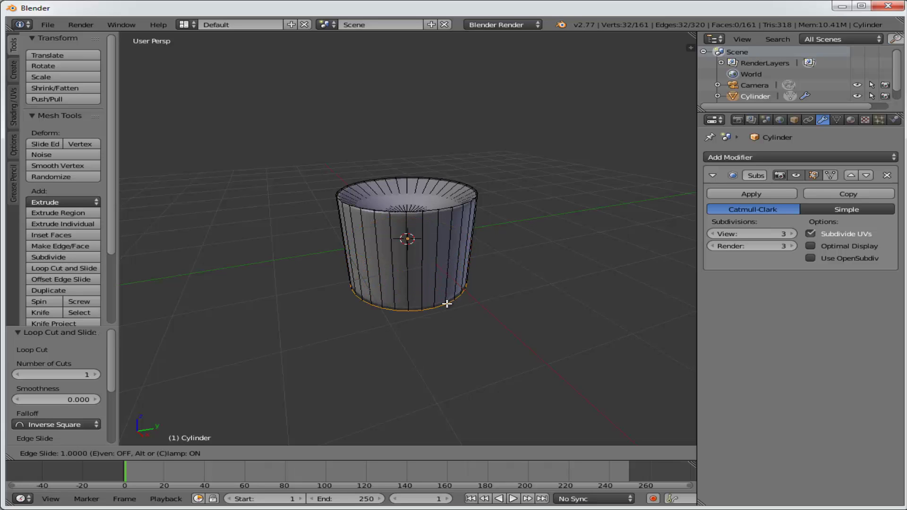
pyautogui.click(447, 304)
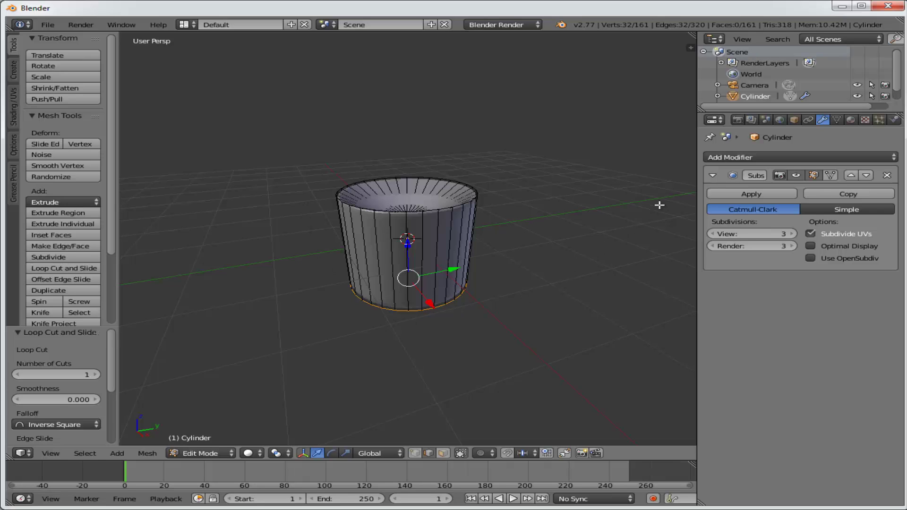
# - Return the cylinder to Object Mode and apply its Subdivision Surface modifier
pyautogui.click(202, 454)
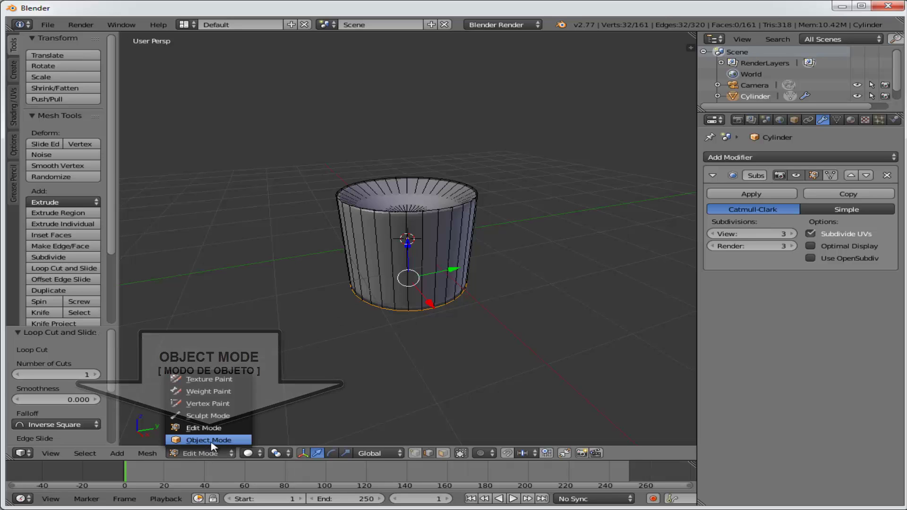
pyautogui.click(209, 440)
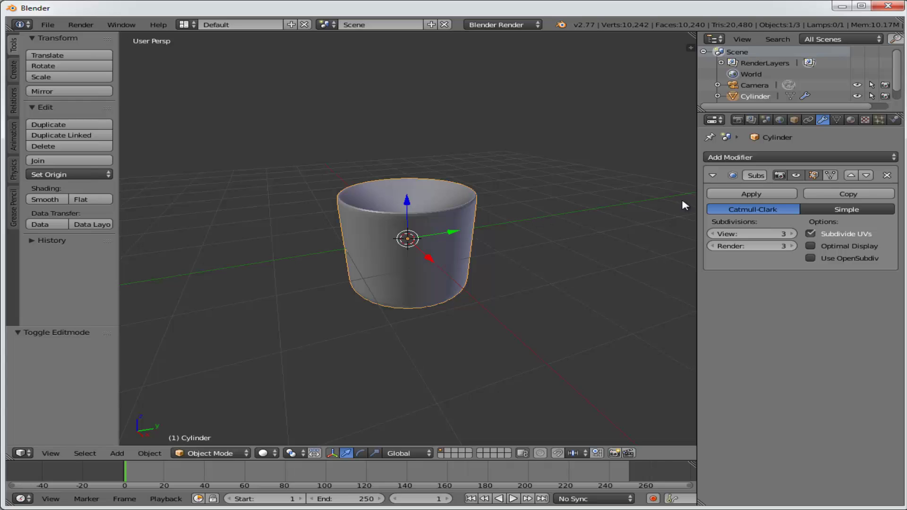
pyautogui.click(753, 194)
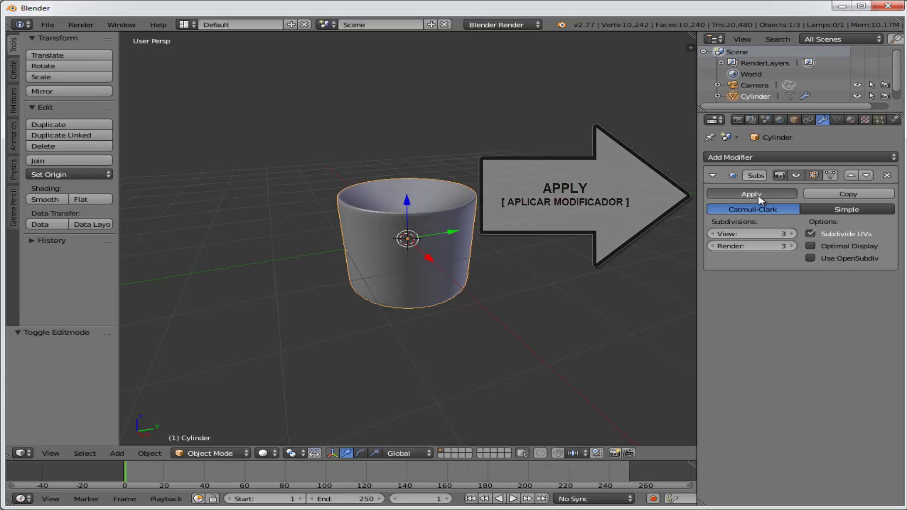
pyautogui.click(757, 198)
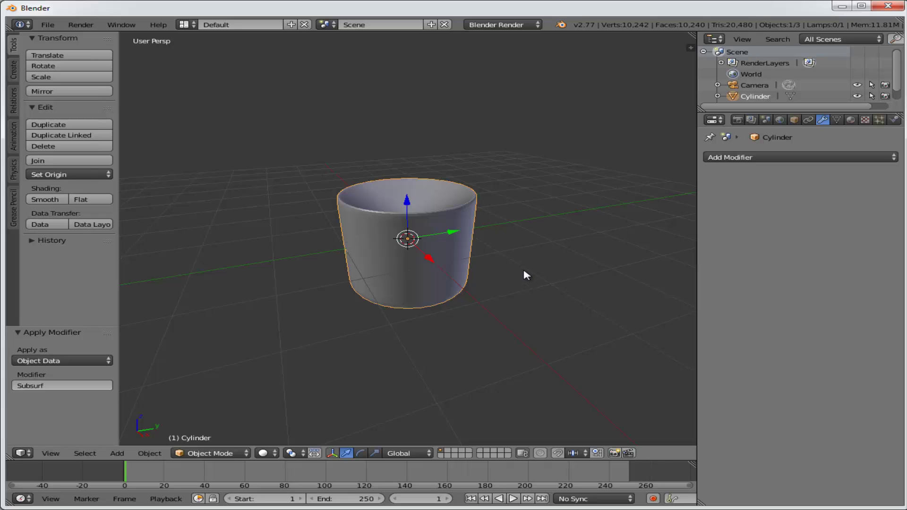
# - Show the scene in wireframe and add a UV sphere mesh
pyautogui.press('z')
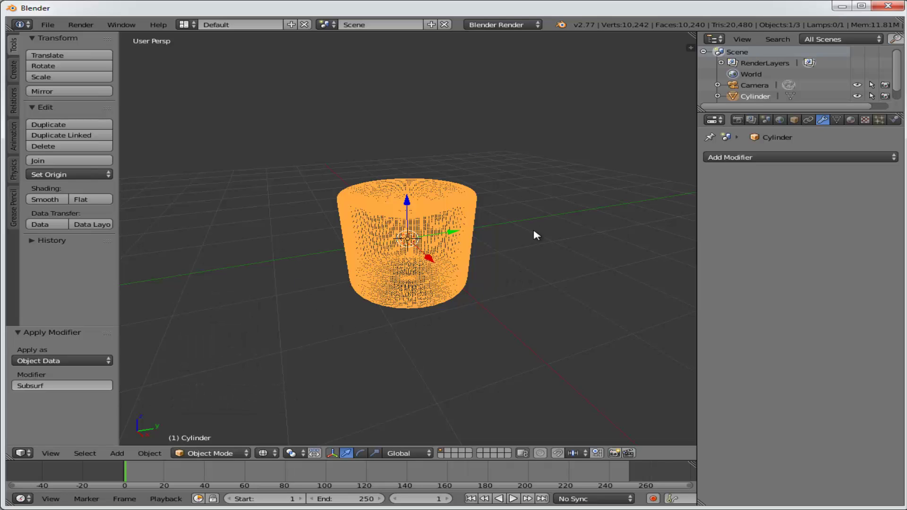
pyautogui.hotkey('shift', 'a')
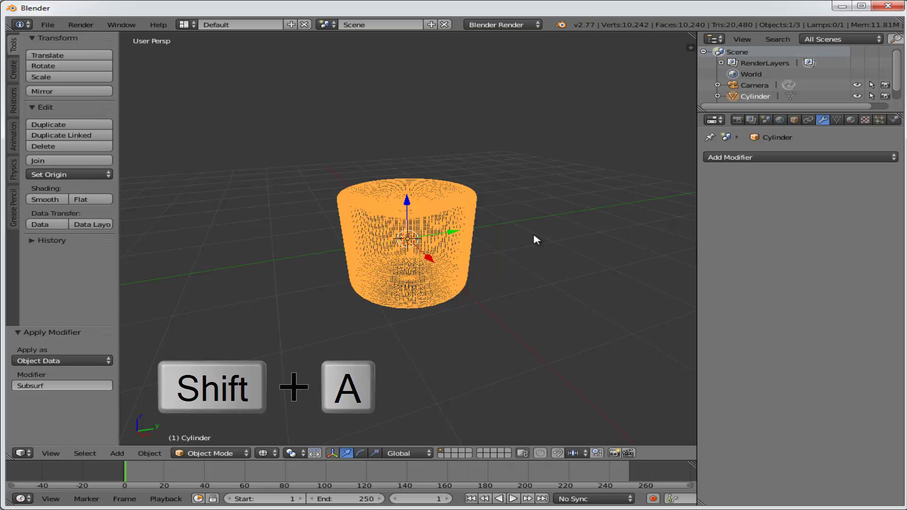
pyautogui.moveTo(536, 239)
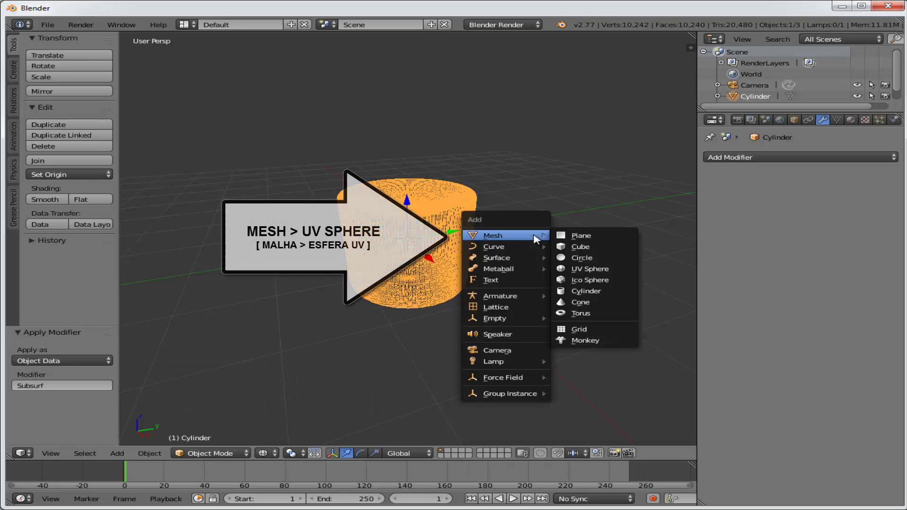
pyautogui.click(590, 269)
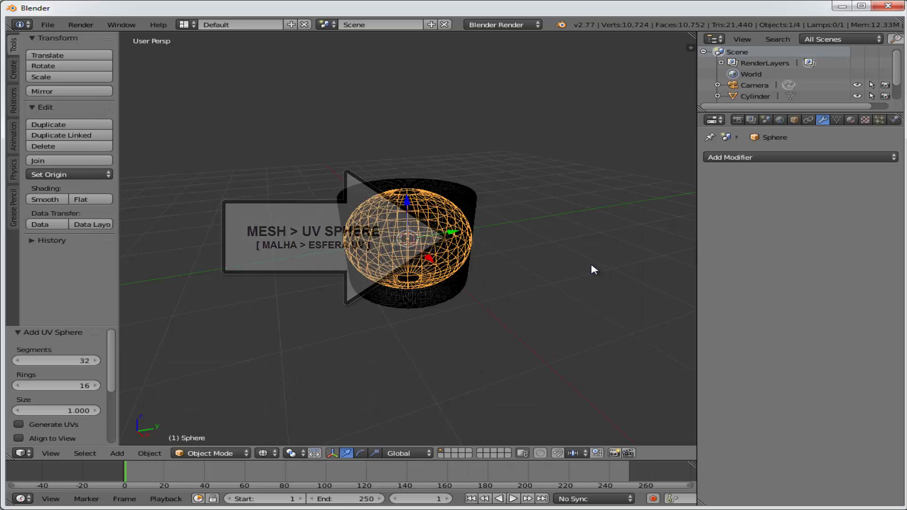
# - Scale the sphere to about 0.347 and raise it about 1.522 along Z above the cylinder, ending in solid shading
pyautogui.press('z')
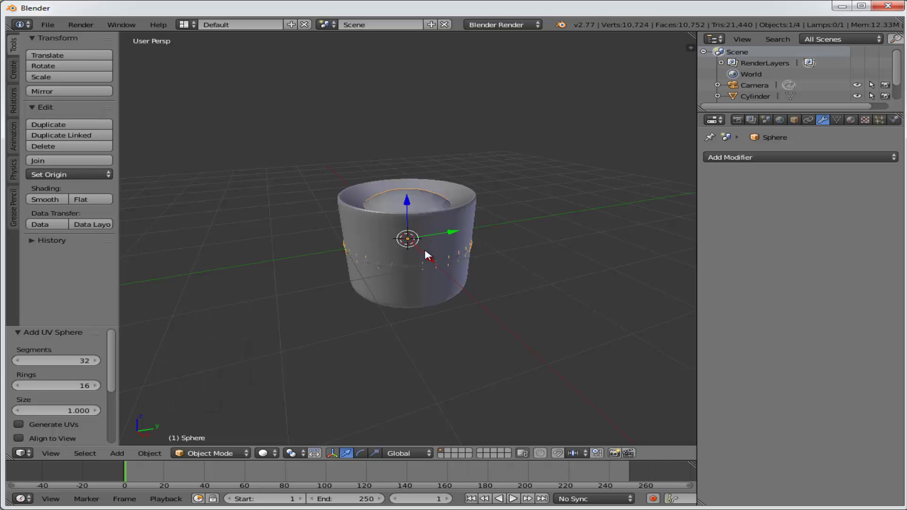
pyautogui.press('z')
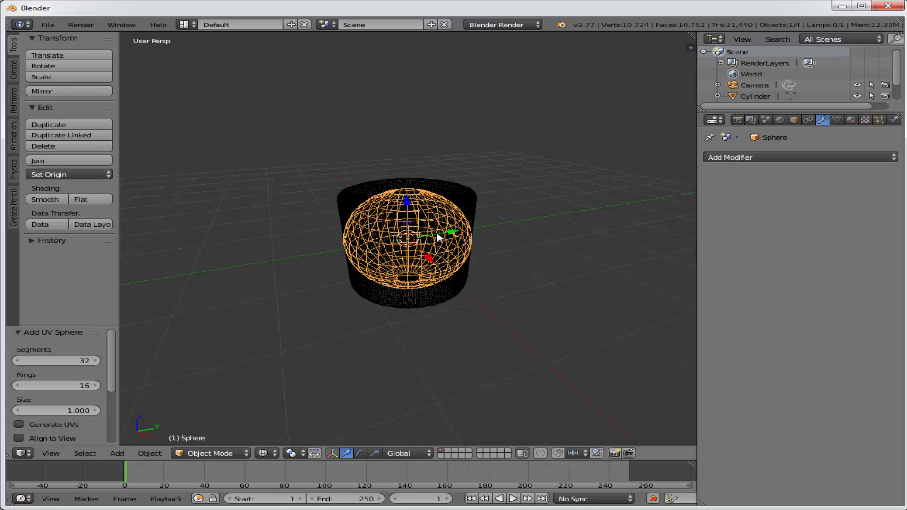
pyautogui.press('s')
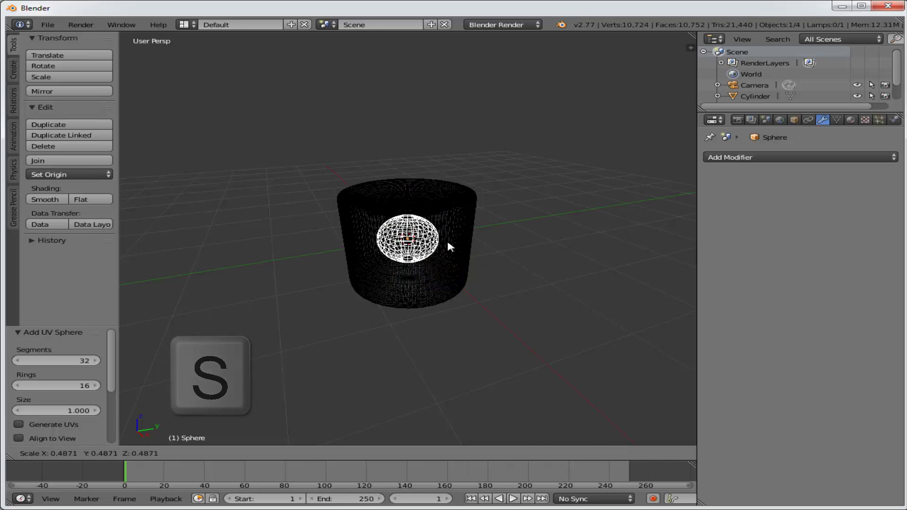
pyautogui.click(440, 235)
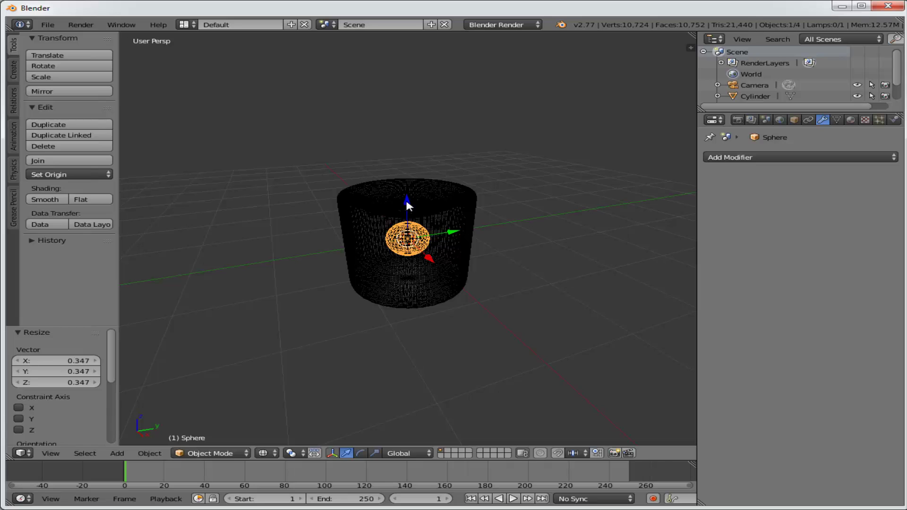
pyautogui.moveTo(407, 204); pyautogui.dragTo(434, 131)
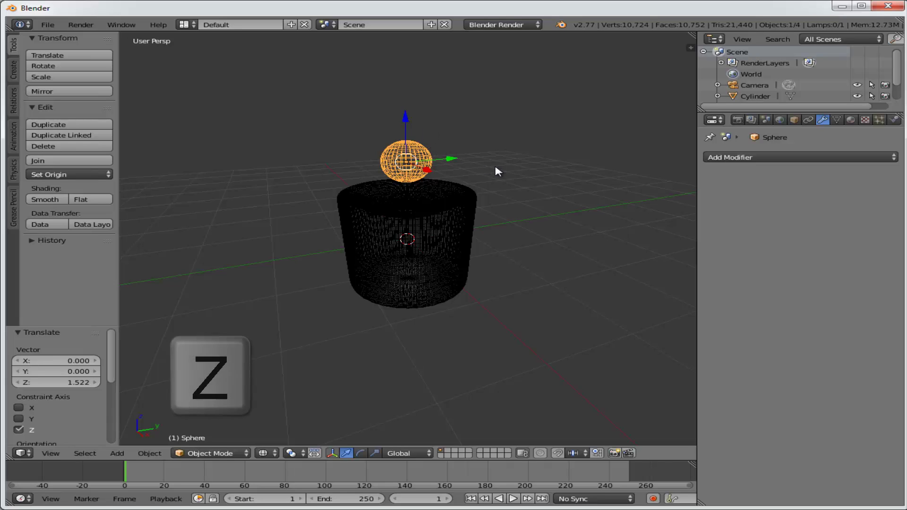
pyautogui.press('z')
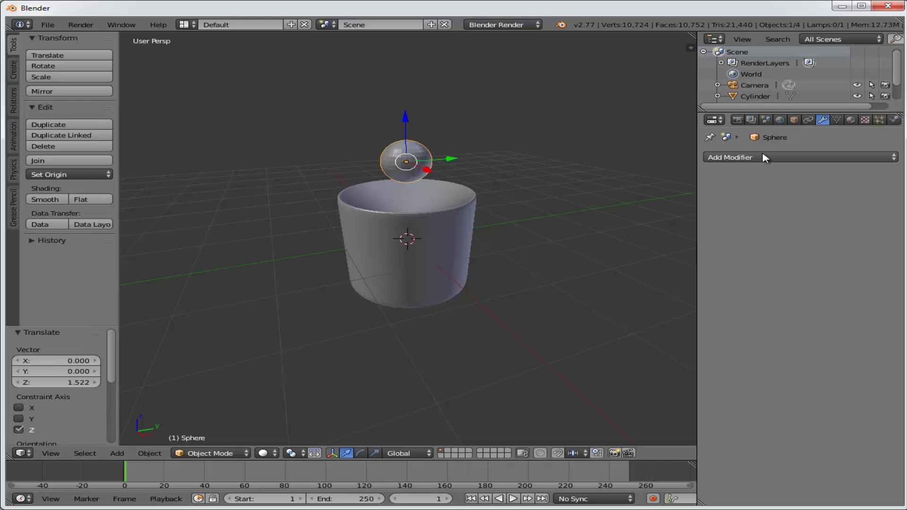
# - Add a Subdivision Surface modifier with View subdivisions of 2 to the sphere and apply it
pyautogui.click(792, 157)
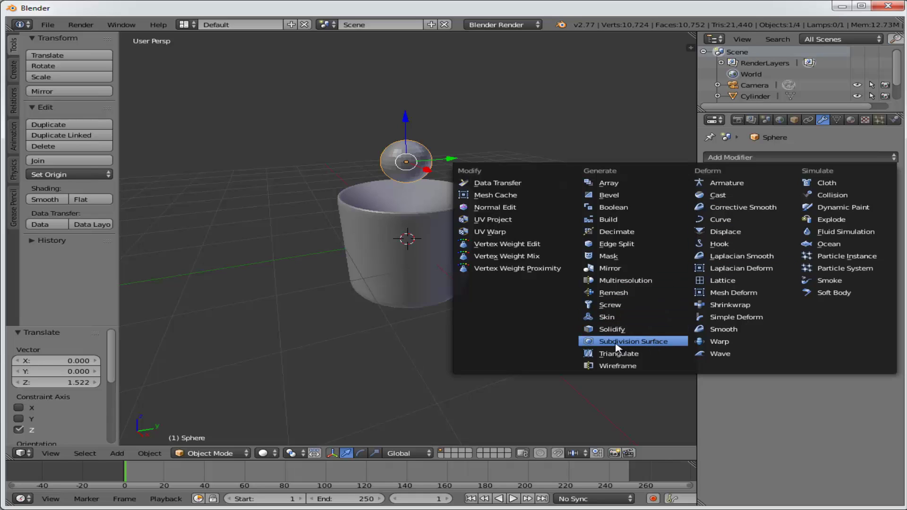
pyautogui.click(634, 342)
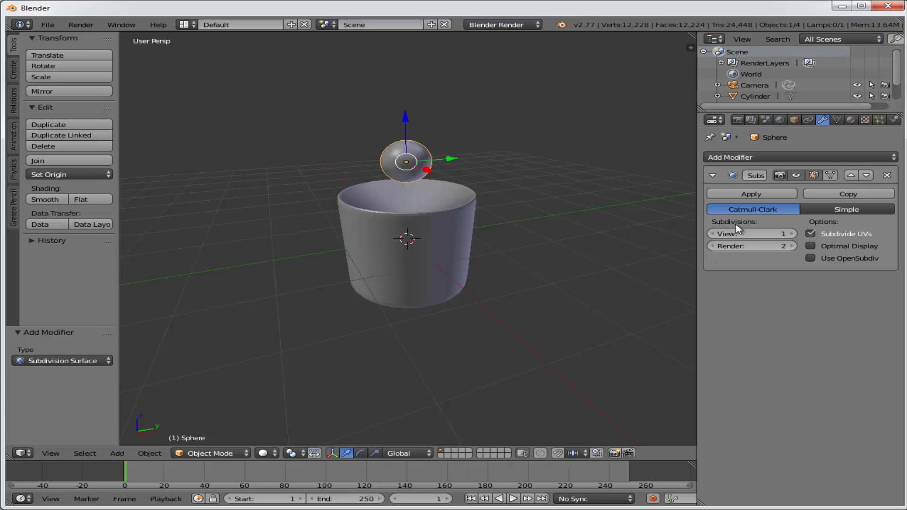
pyautogui.click(792, 234)
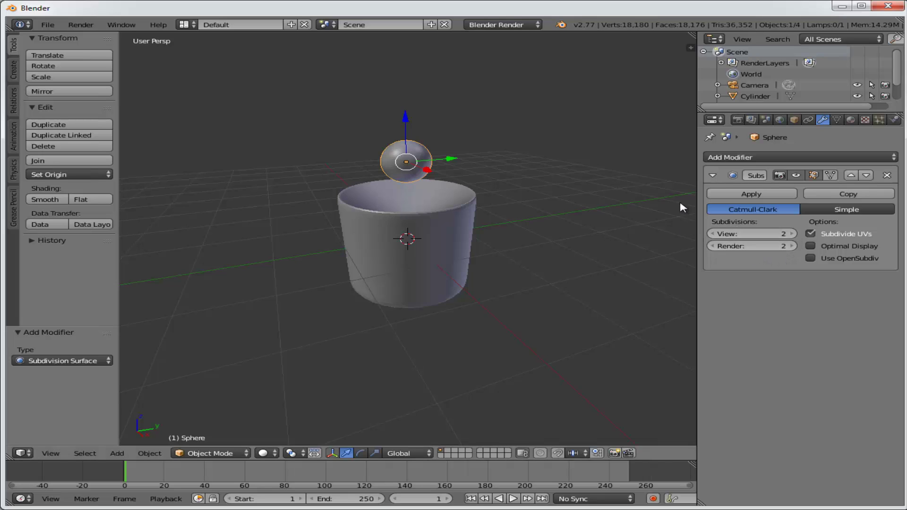
pyautogui.click(751, 194)
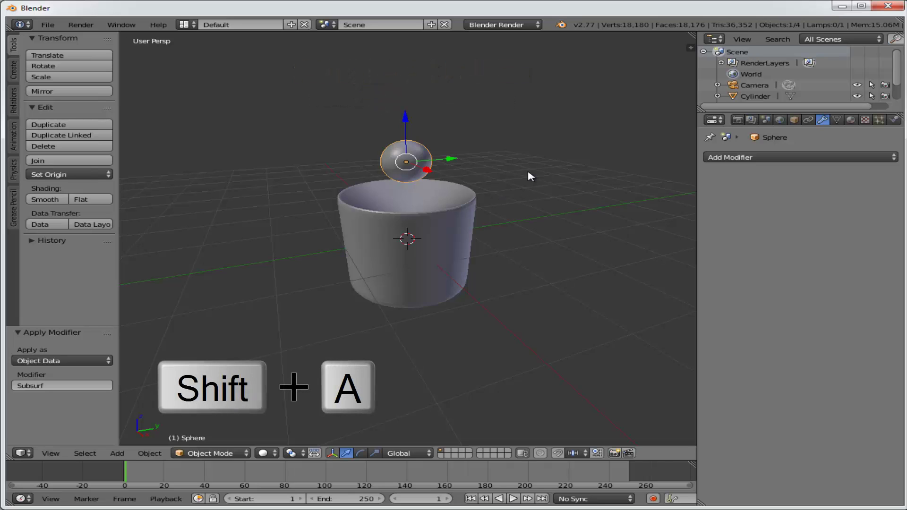
# - Add a cube mesh to the scene and switch the viewport to wireframe
pyautogui.hotkey('shift', 'a')
pyautogui.moveTo(530, 174)
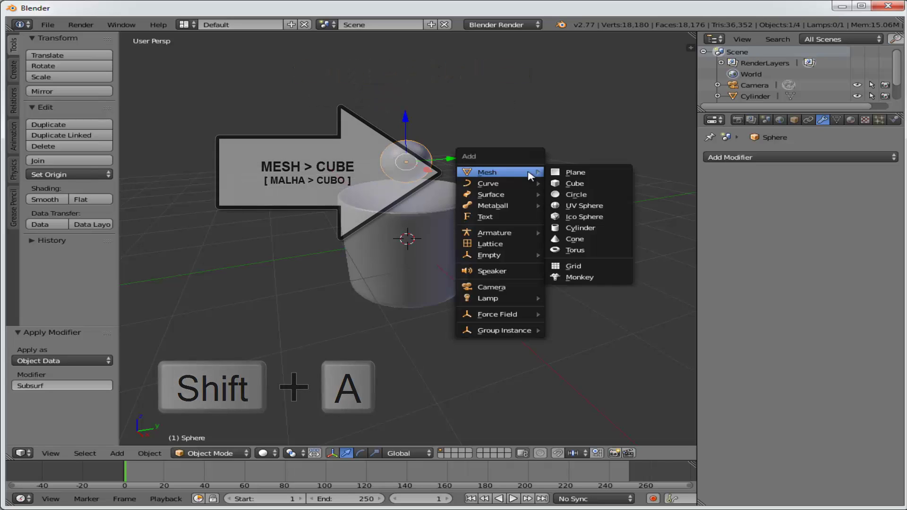
pyautogui.click(590, 184)
pyautogui.press('z')
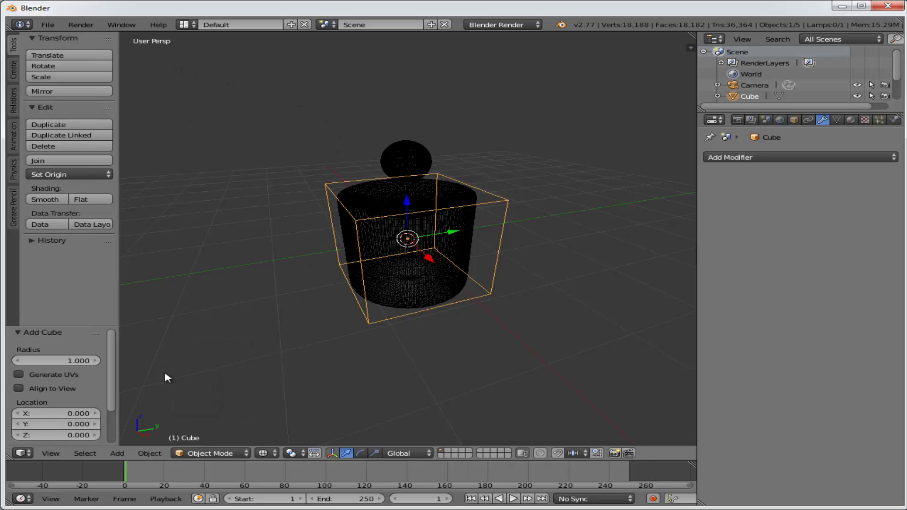
# - In front orthographic view, scale the cube by about 2.414 along the Z axis
pyautogui.click(52, 453)
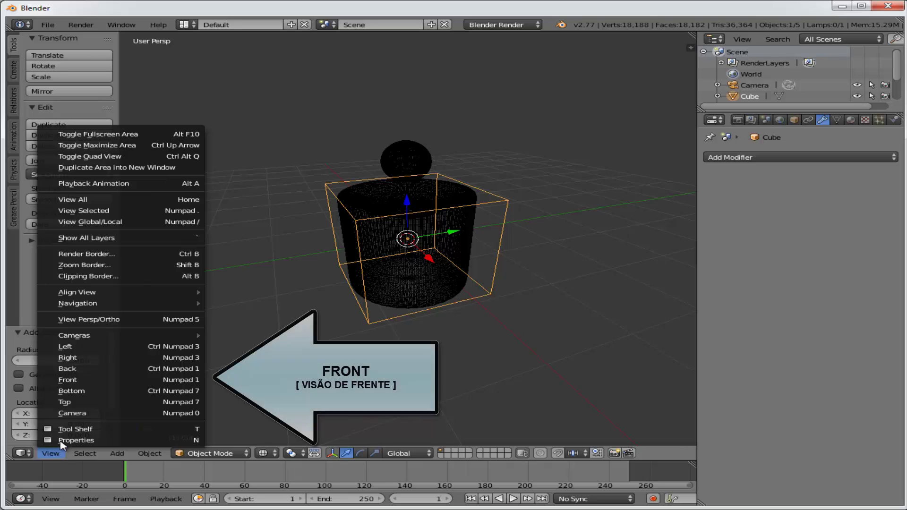
pyautogui.click(93, 381)
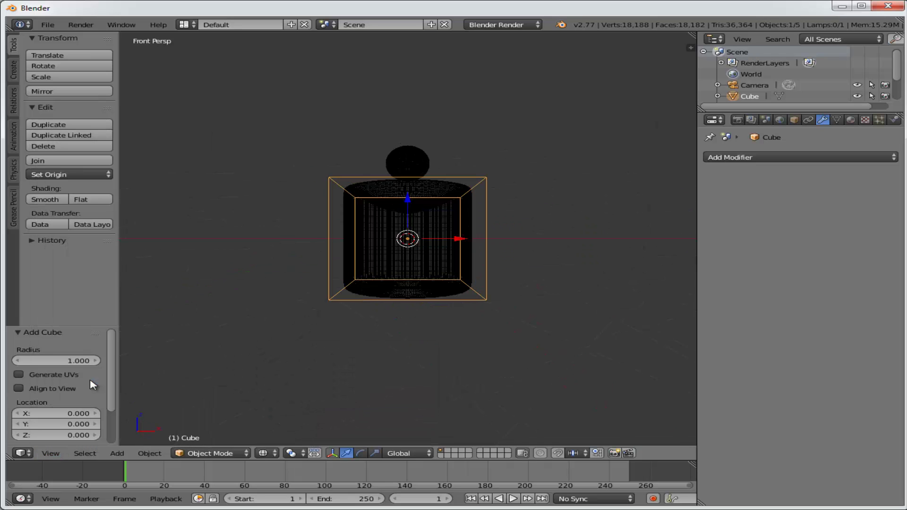
pyautogui.click(49, 453)
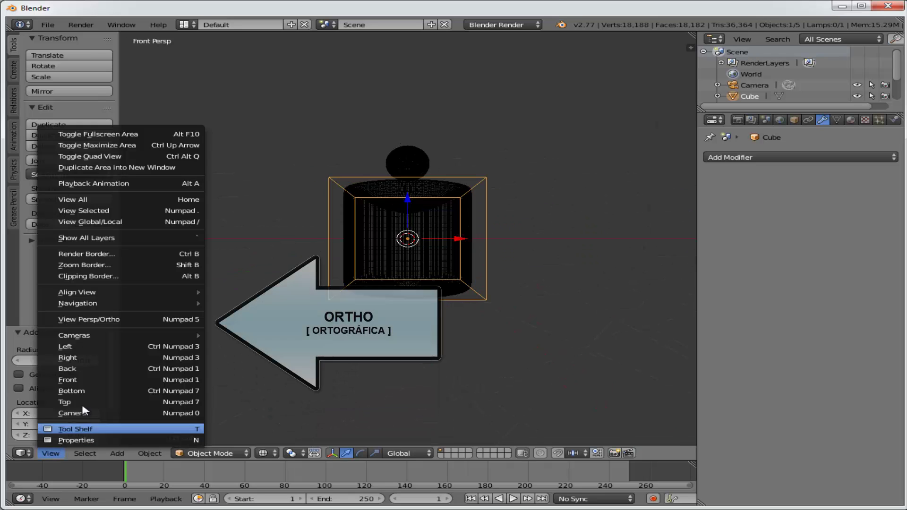
pyautogui.click(108, 320)
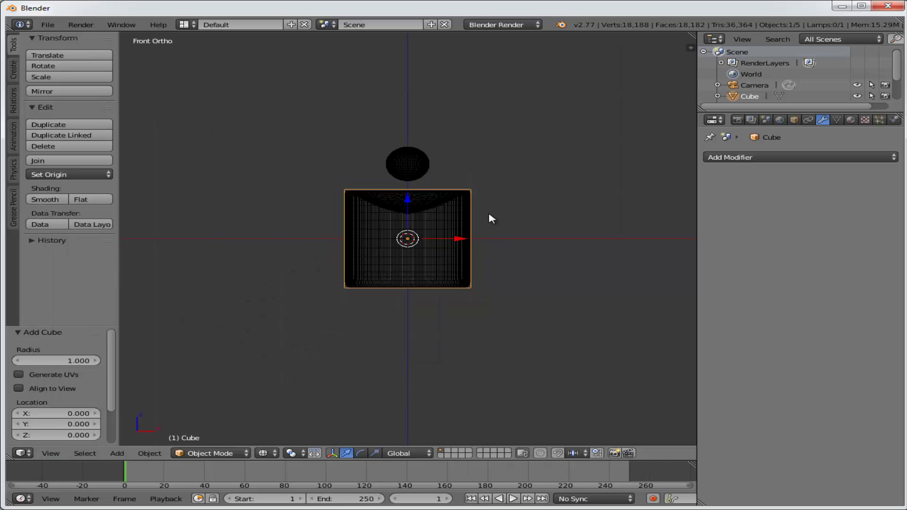
pyautogui.press('s')
pyautogui.press('z')
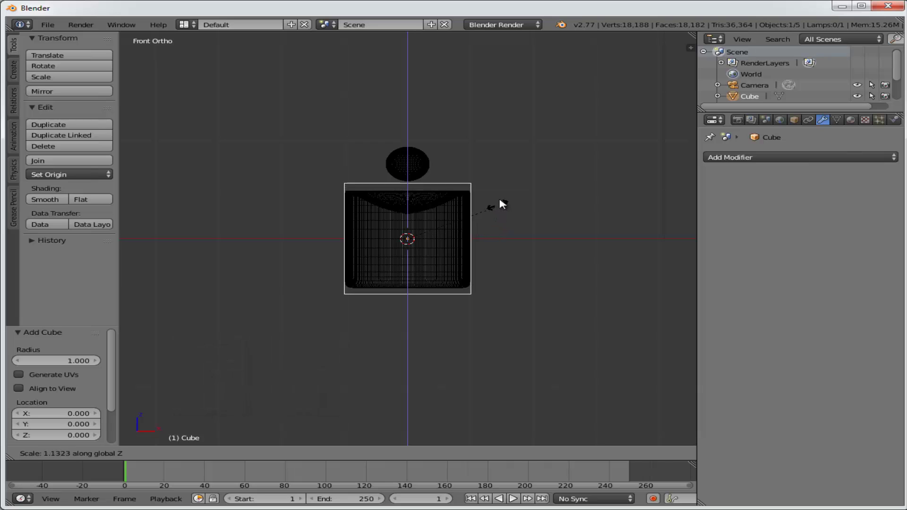
pyautogui.click(520, 123)
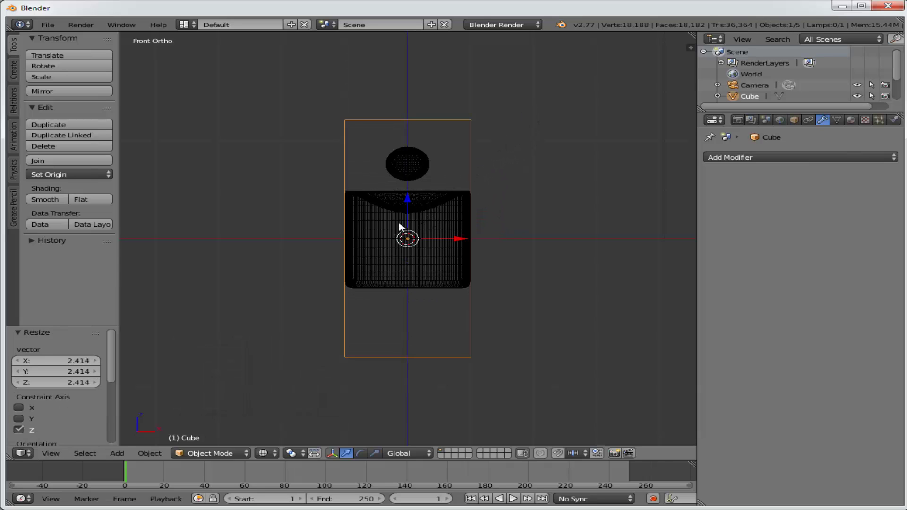
# - Raise the cube about 1.366 along Z and scale it by about 1.444 along X to enclose the sphere and cylinder
pyautogui.moveTo(408, 198); pyautogui.dragTo(430, 136)
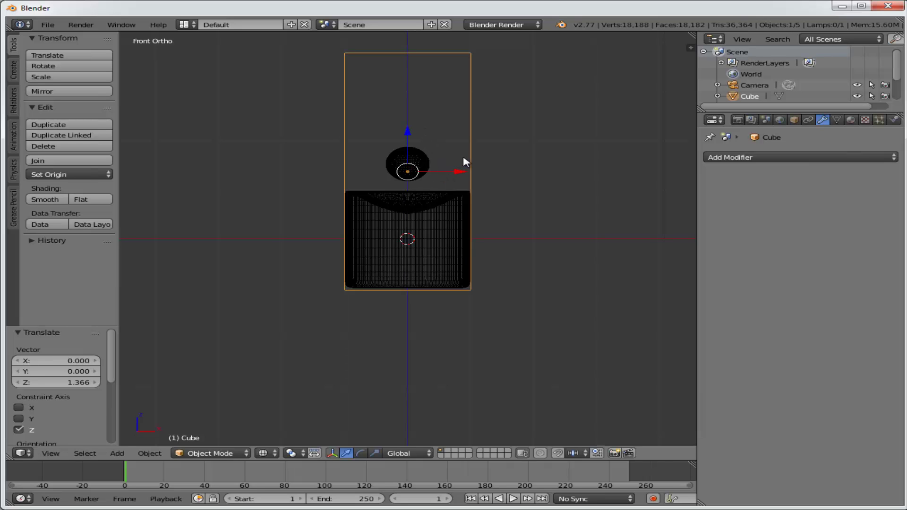
pyautogui.press('s')
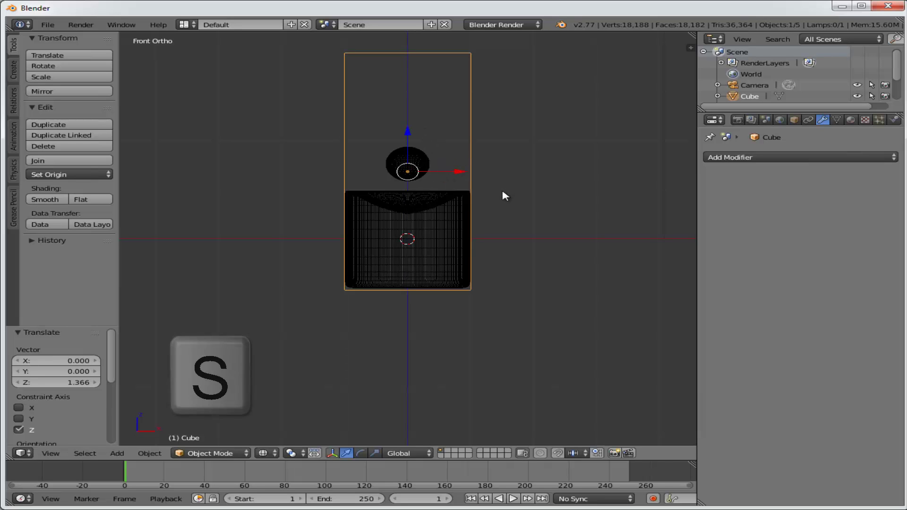
pyautogui.press('x')
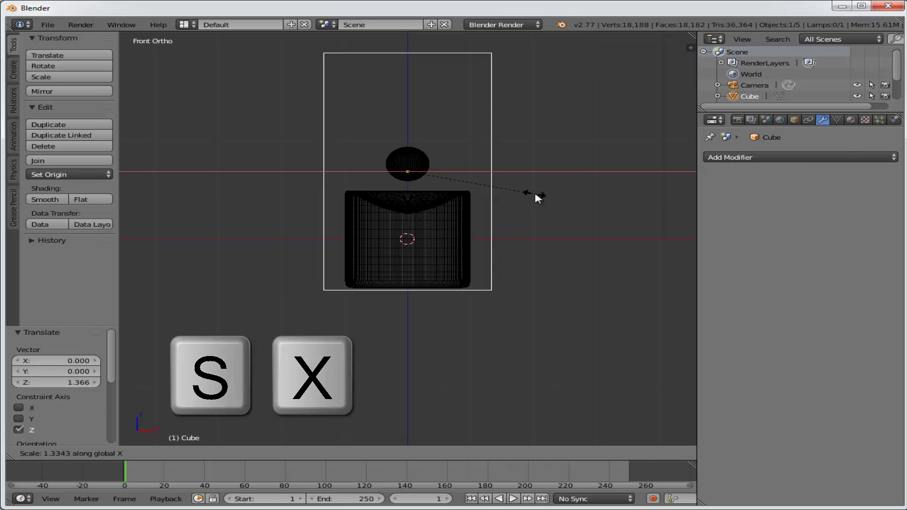
pyautogui.click(548, 199)
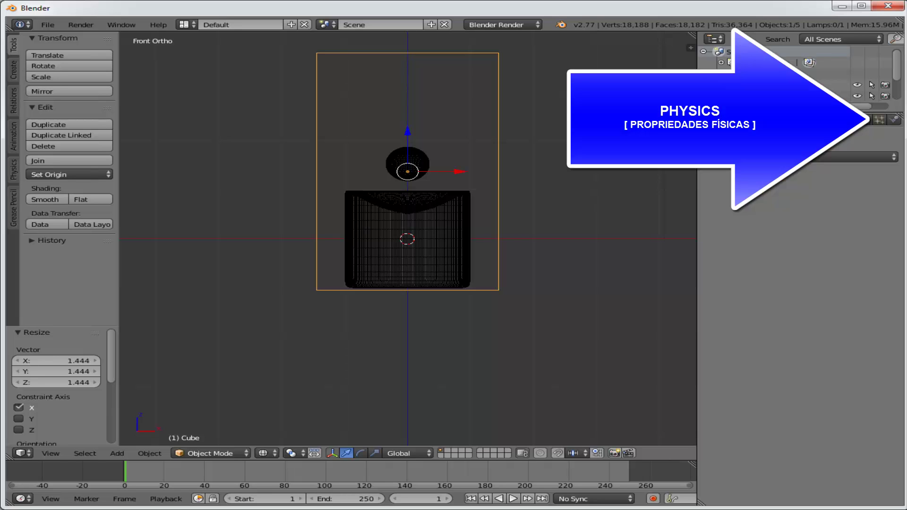
# - Enable Fluid physics on the cube and set its fluid type to Domain
pyautogui.moveTo(697, 142); pyautogui.dragTo(678, 142)
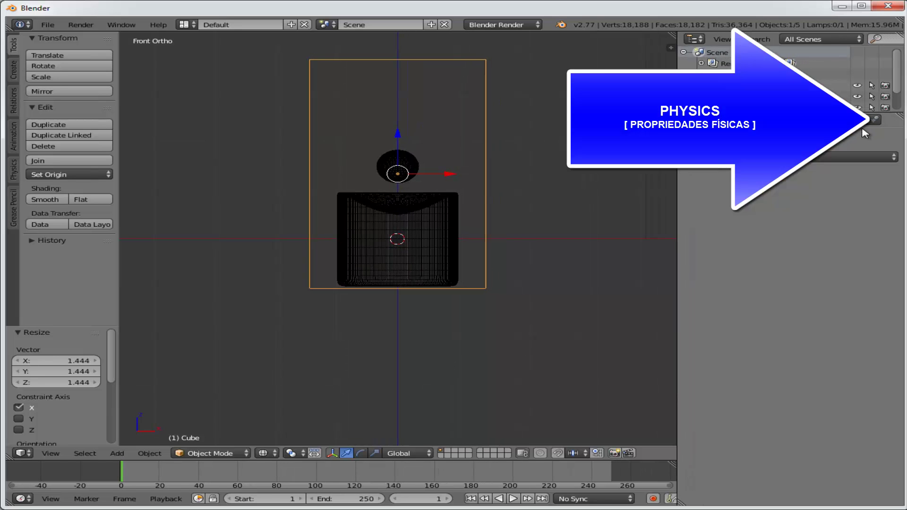
pyautogui.click(875, 121)
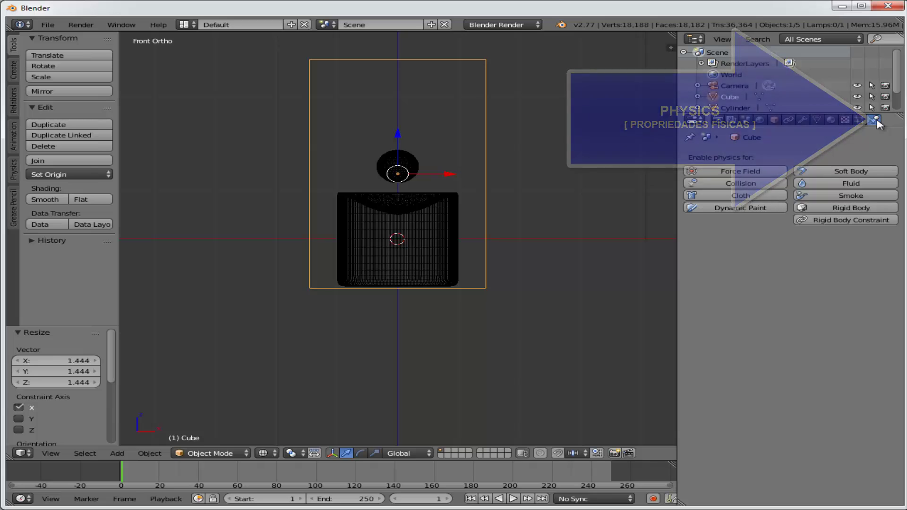
pyautogui.click(850, 184)
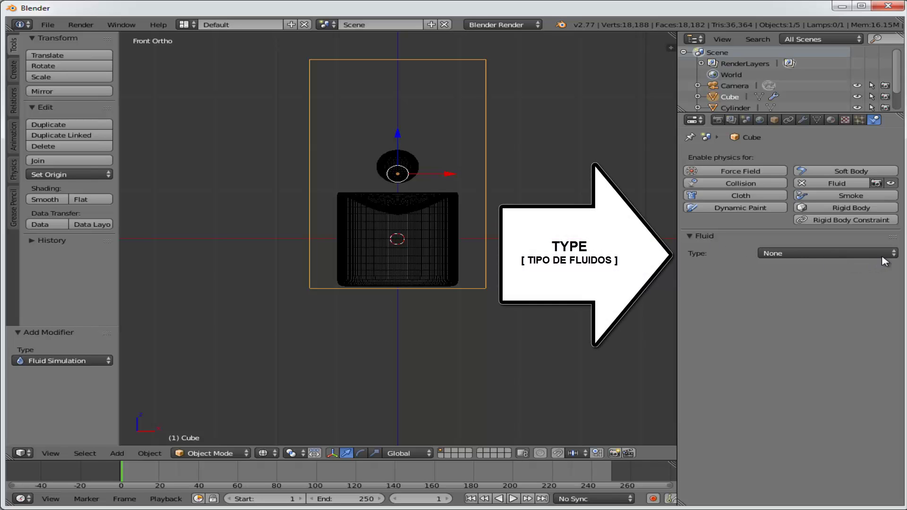
pyautogui.click(894, 253)
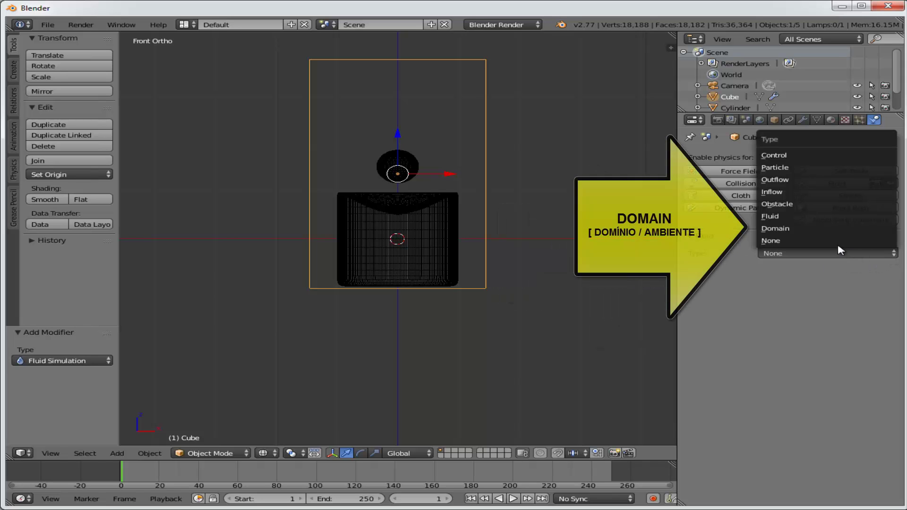
pyautogui.click(793, 228)
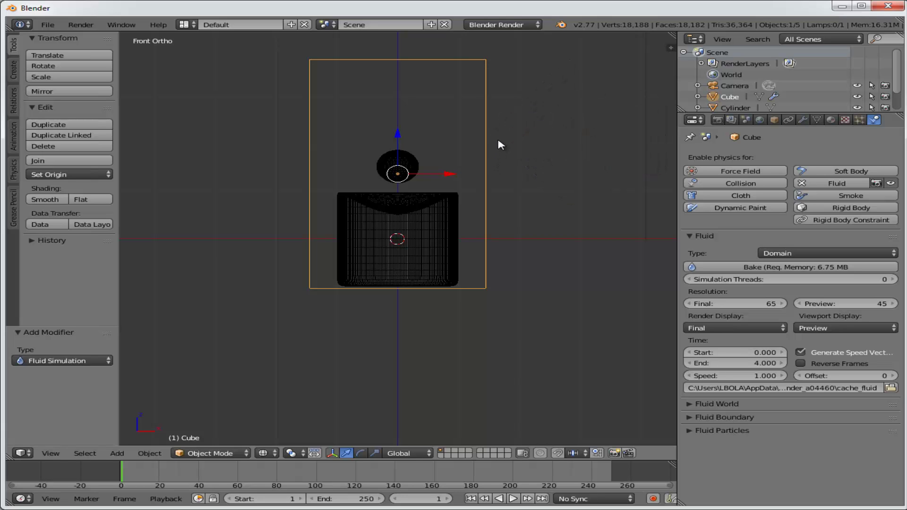
# - Enable Fluid physics on the sphere with type Fluid and Volume Initialization set to Both
pyautogui.rightClick(407, 163)
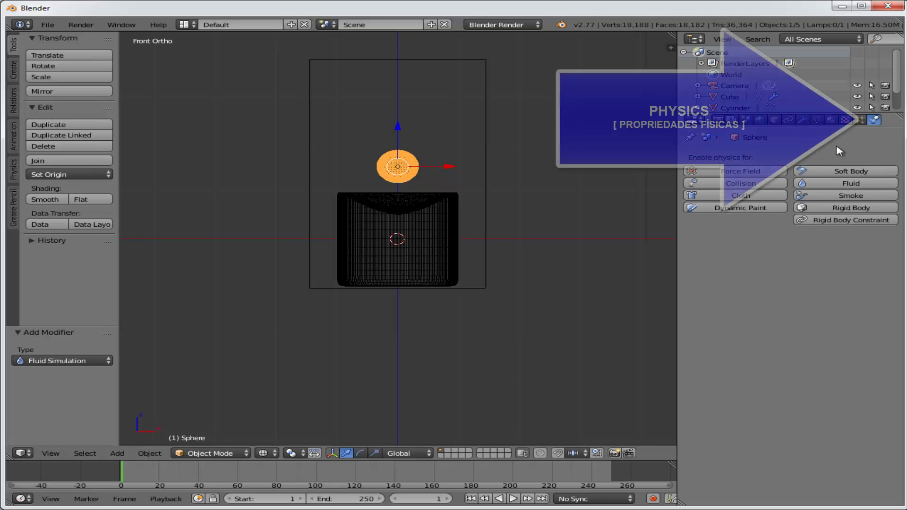
pyautogui.click(857, 185)
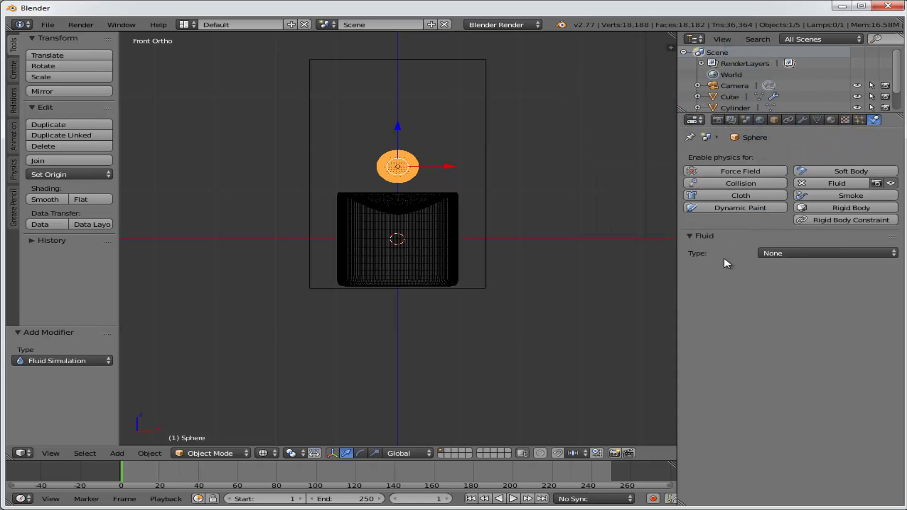
pyautogui.click(854, 253)
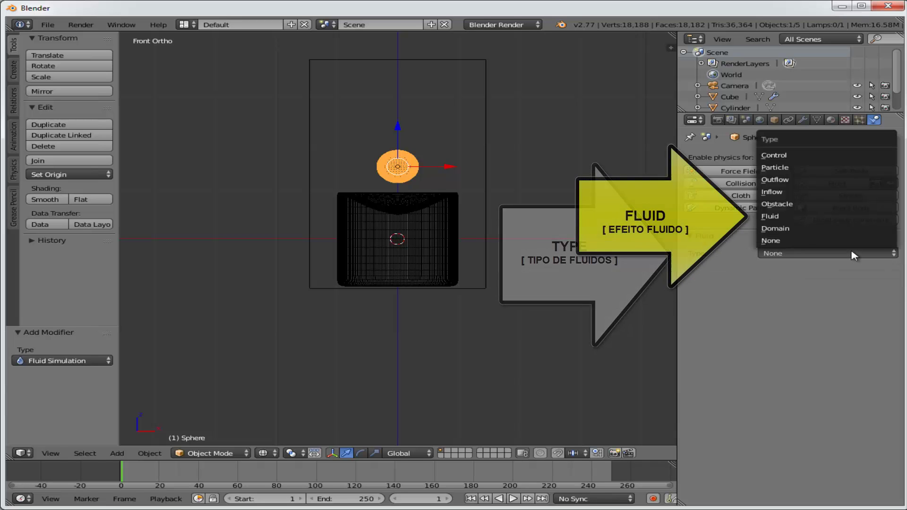
pyautogui.click(784, 217)
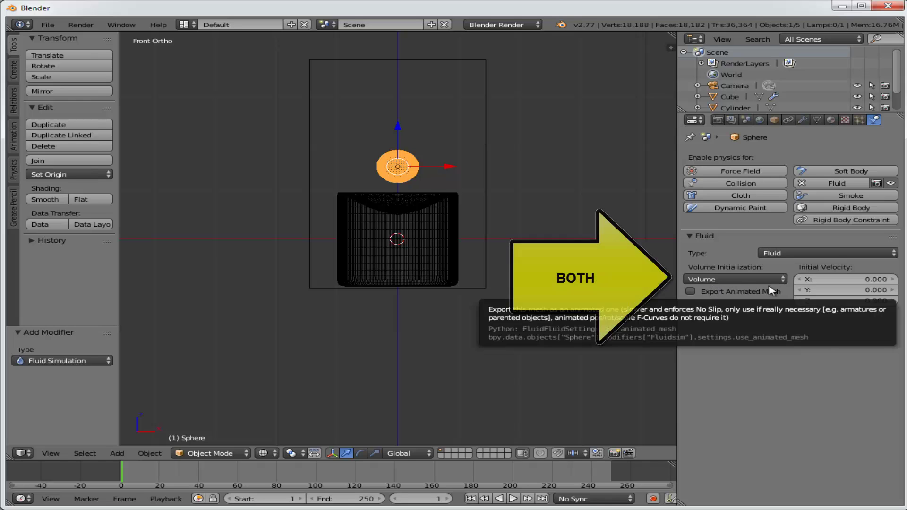
pyautogui.click(782, 280)
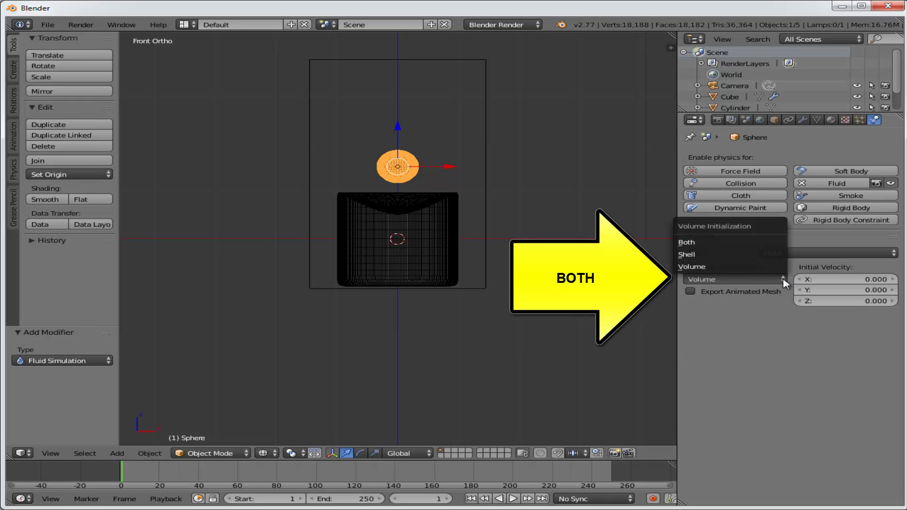
pyautogui.click(720, 251)
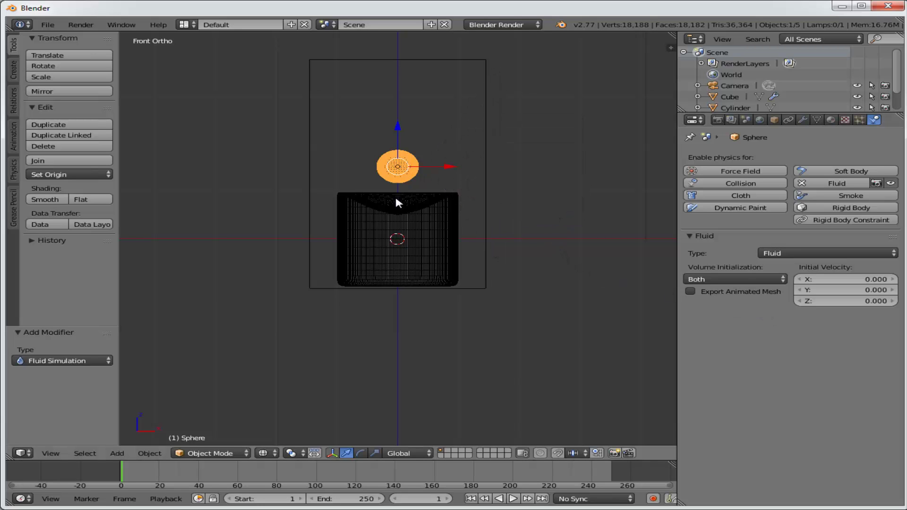
# - Enable Fluid physics on the cylinder and set its fluid type to Obstacle
pyautogui.rightClick(426, 235)
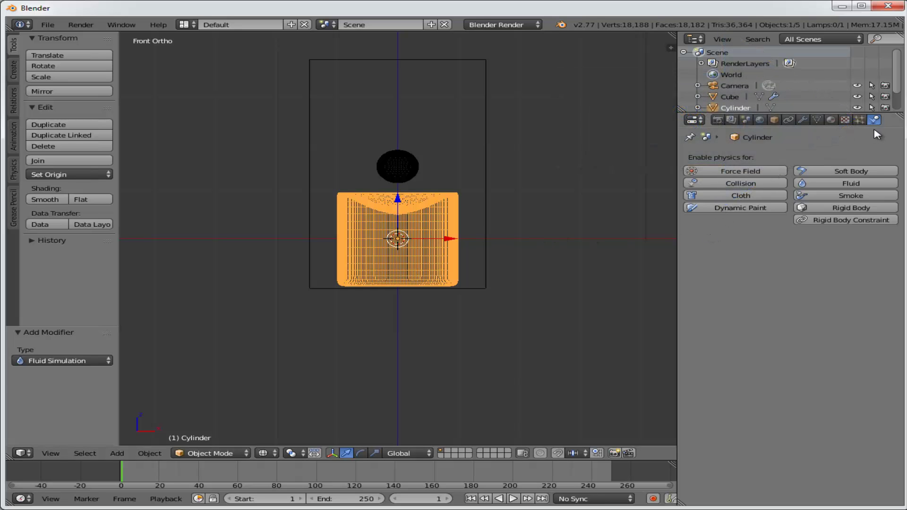
pyautogui.click(851, 183)
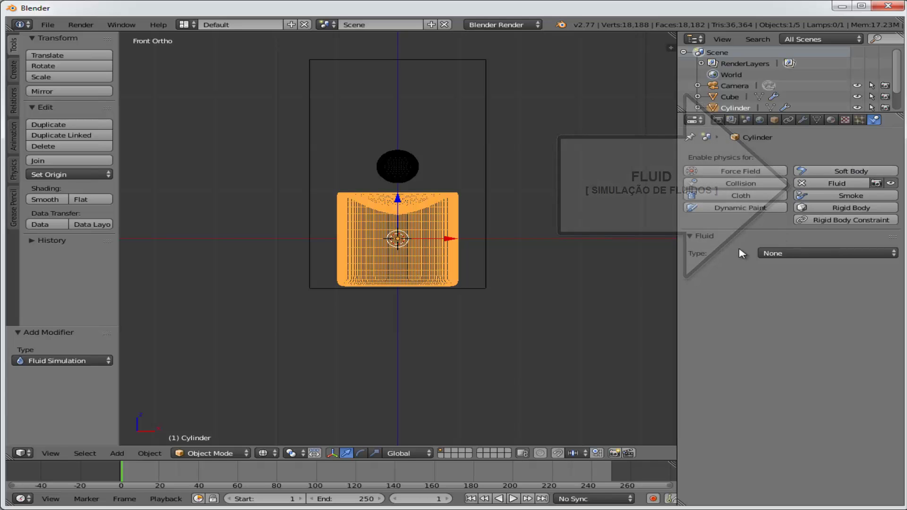
pyautogui.click(798, 254)
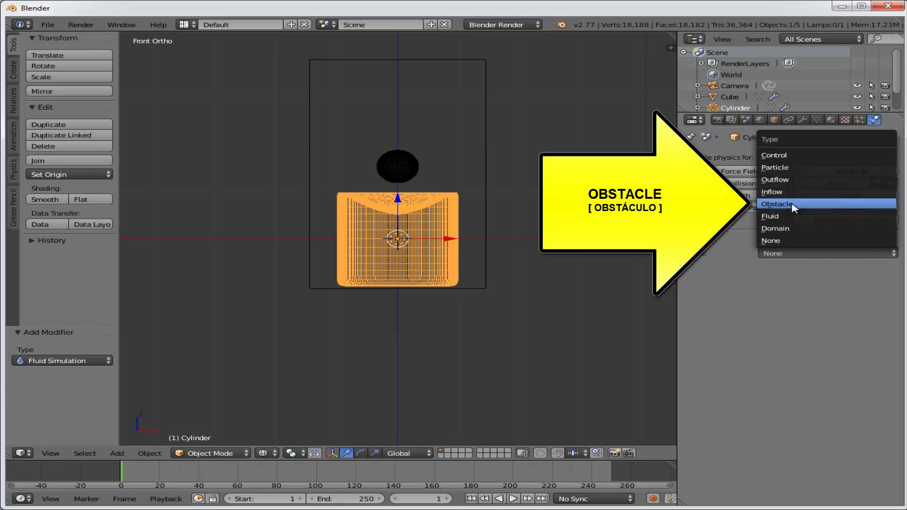
pyautogui.click(775, 204)
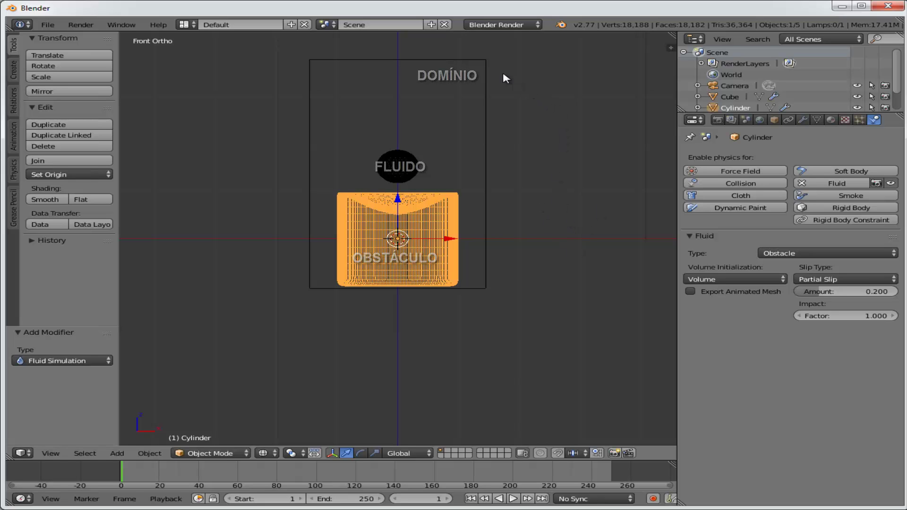
# - Set the domain cube's Fluid World viscosity to Base 3 and Exponent 3
pyautogui.rightClick(488, 82)
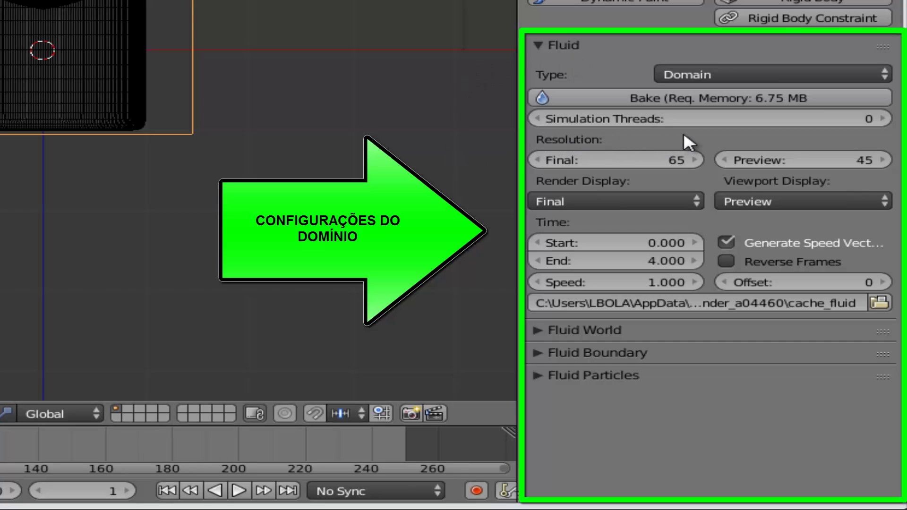
pyautogui.click(537, 330)
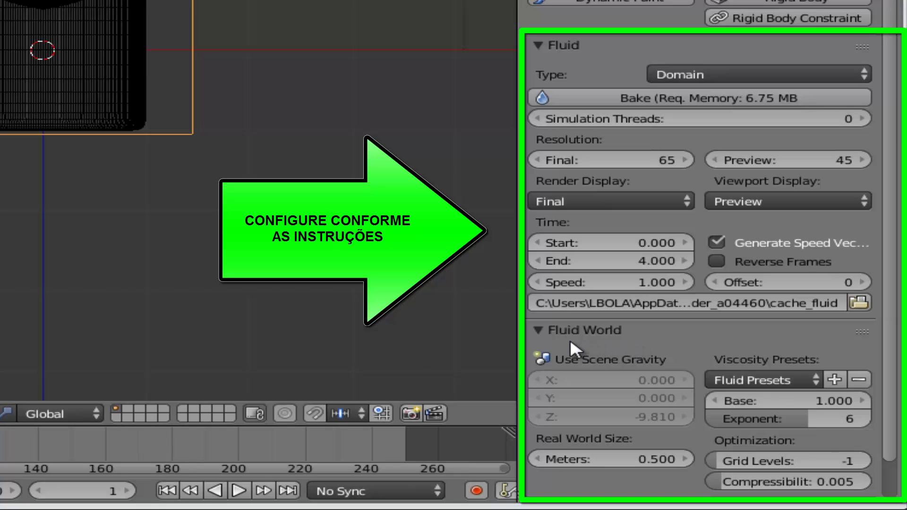
pyautogui.scroll(-2, 765, 303)
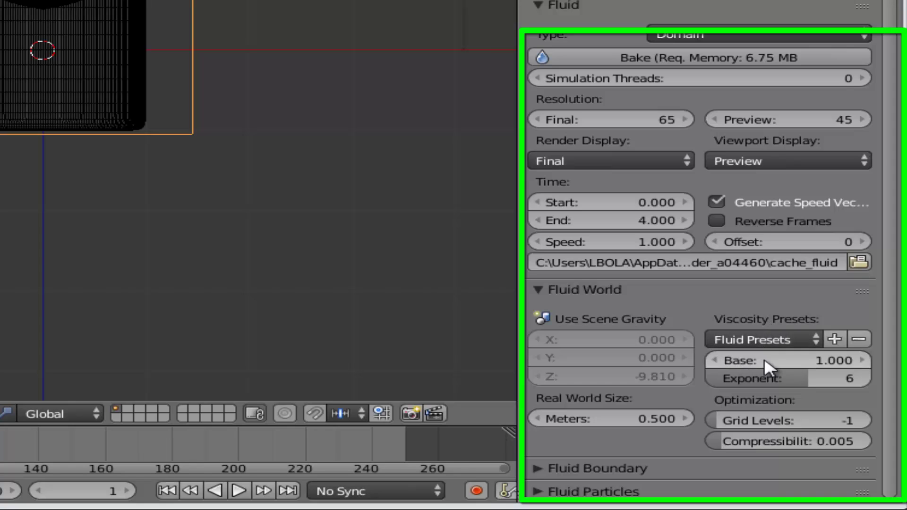
pyautogui.click(784, 360)
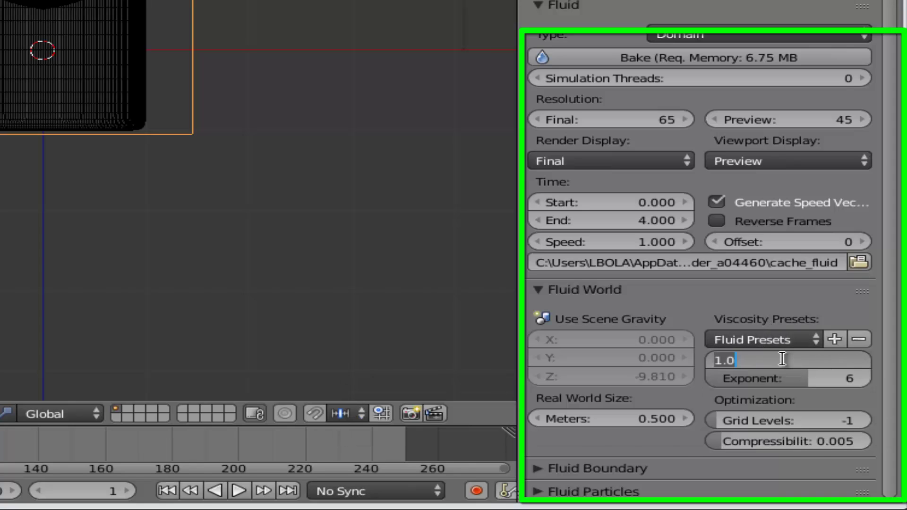
pyautogui.write('3')
pyautogui.press('Return')
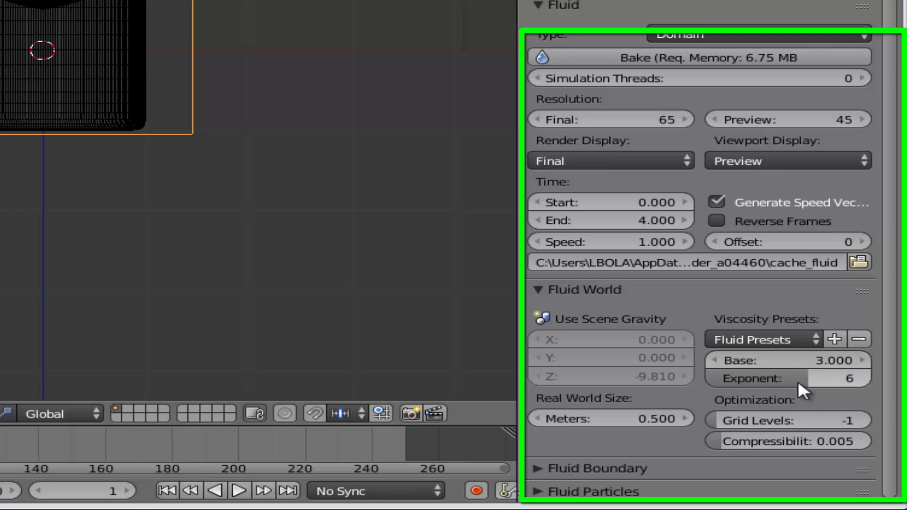
pyautogui.click(796, 380)
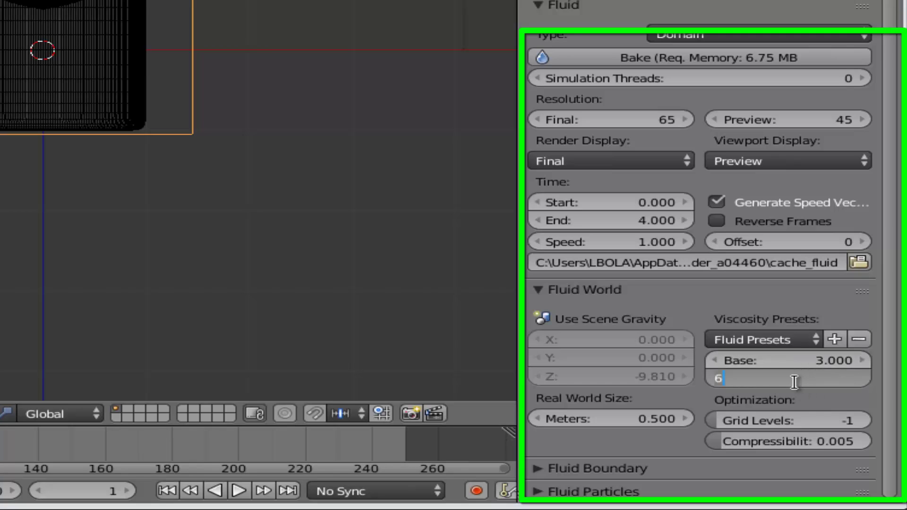
pyautogui.press('Return')
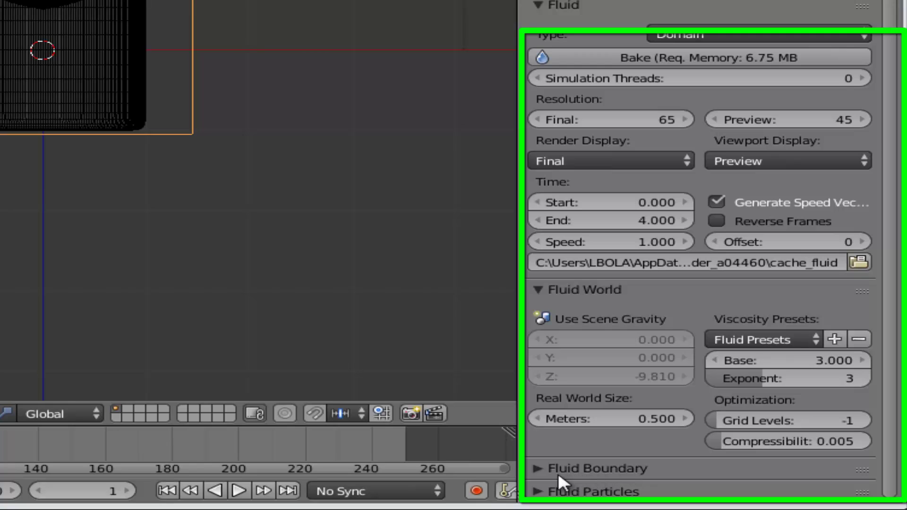
# - Set the surface Subdivisions to 2 in the domain's Fluid Boundary settings
pyautogui.click(539, 468)
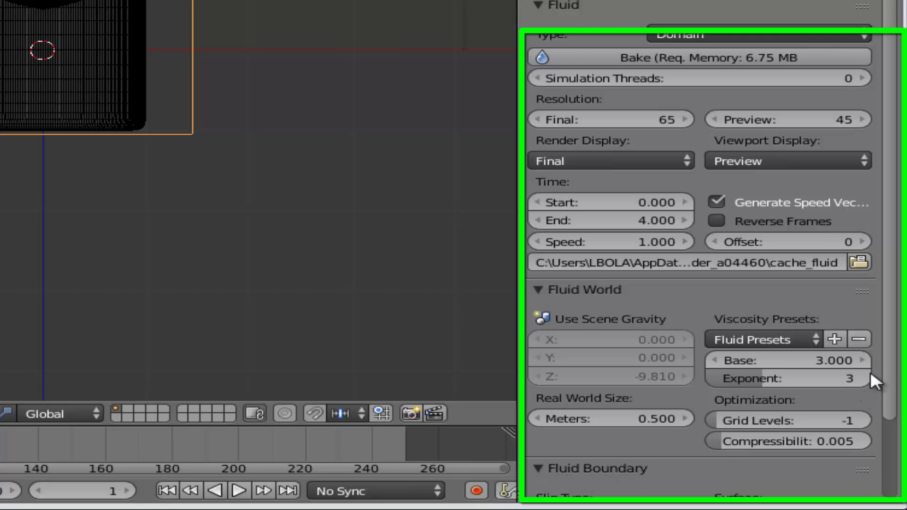
pyautogui.scroll(-4, 822, 465)
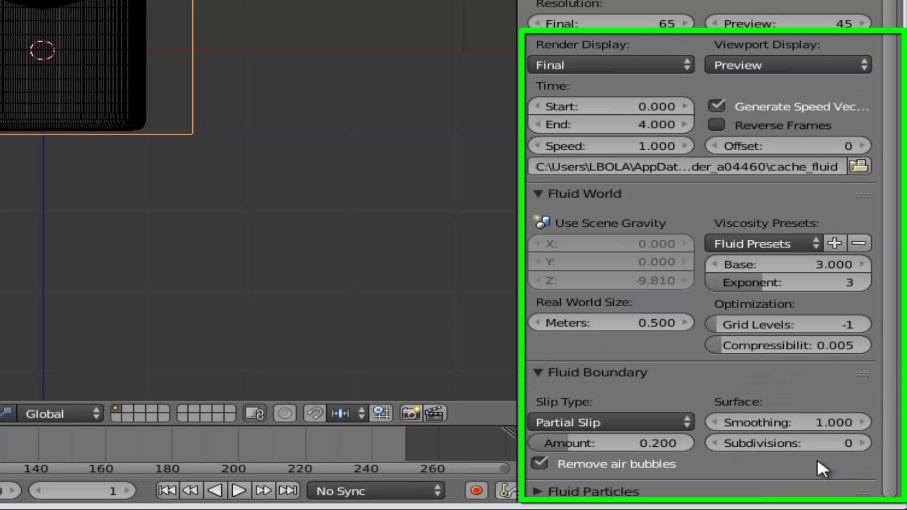
pyautogui.click(858, 443)
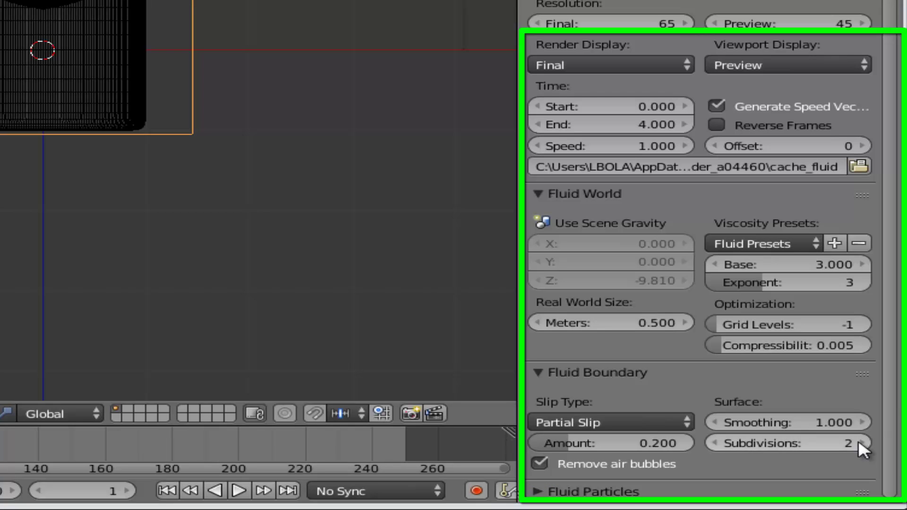
# - Raise the domain's surface Subdivisions to 3 and bake the fluid simulation
pyautogui.click(859, 443)
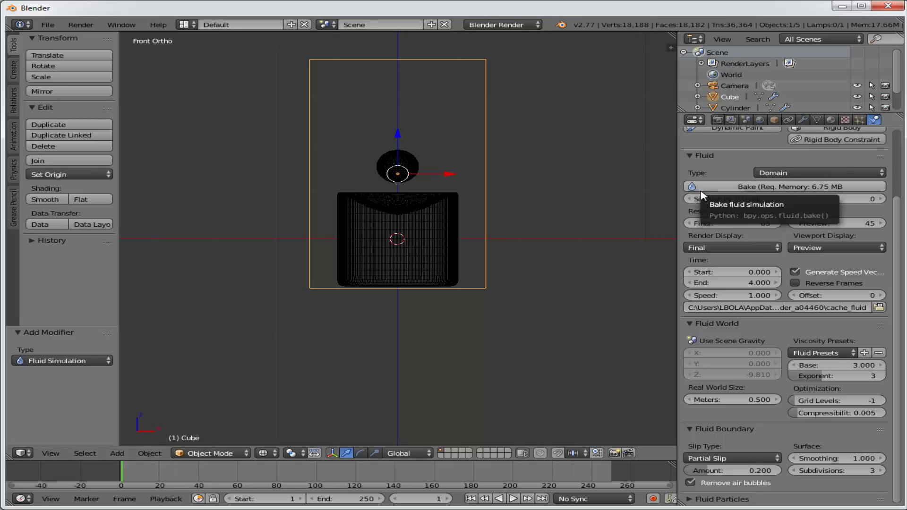
pyautogui.click(782, 188)
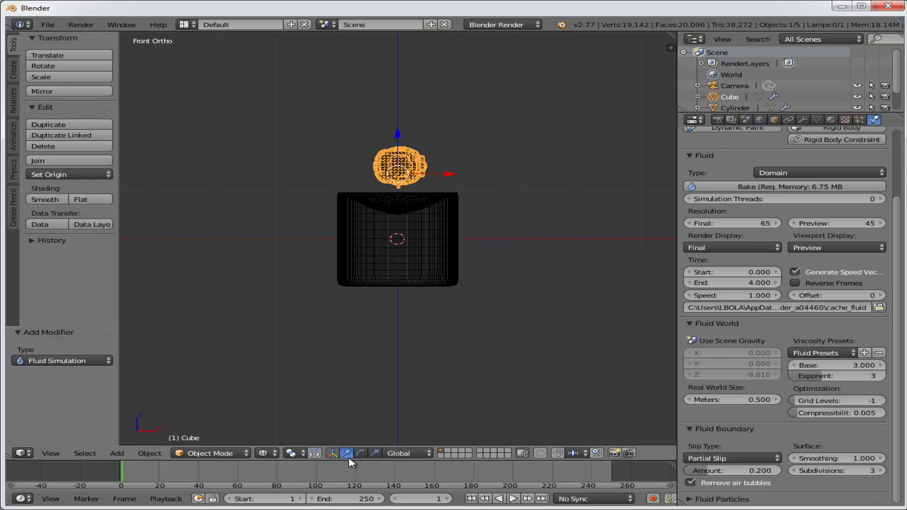
# - Enlarge the timeline area and play back the baked fluid animation to check how the fluid fills the cylinder's hollow
pyautogui.moveTo(348, 457); pyautogui.dragTo(330, 421)
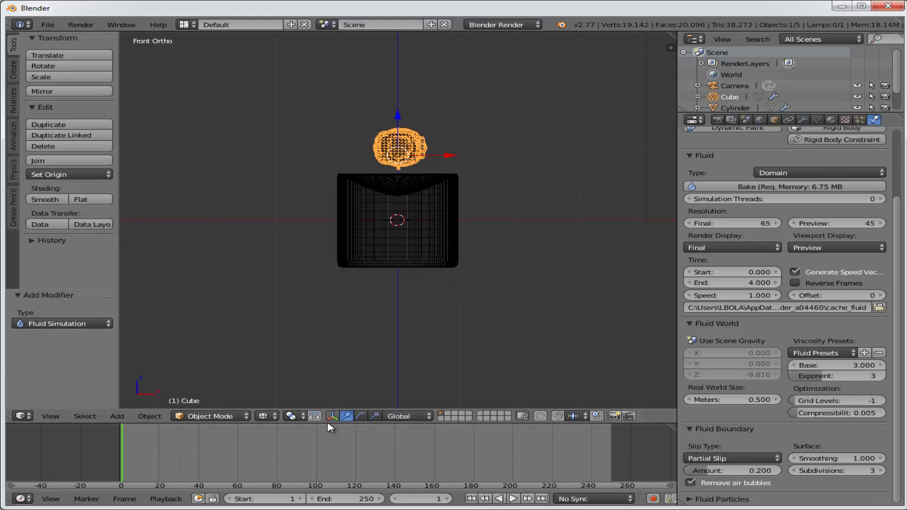
pyautogui.click(514, 499)
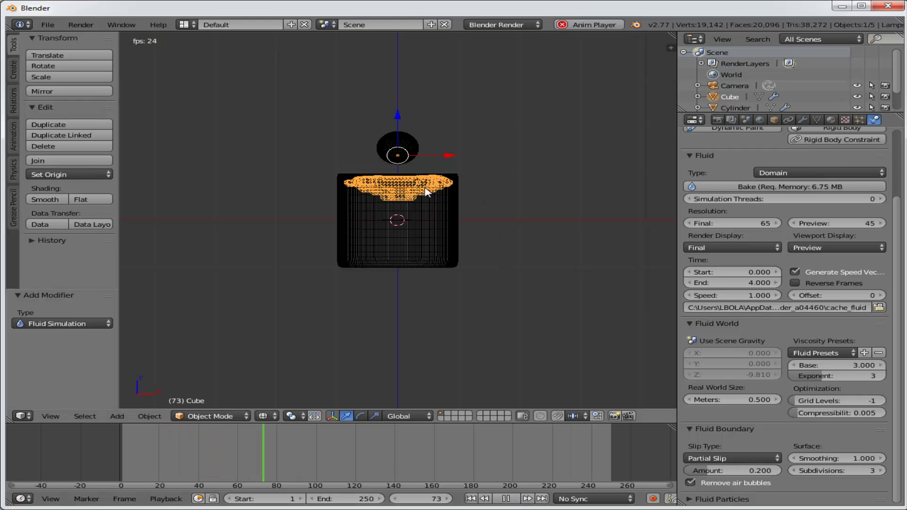
pyautogui.press('Escape')
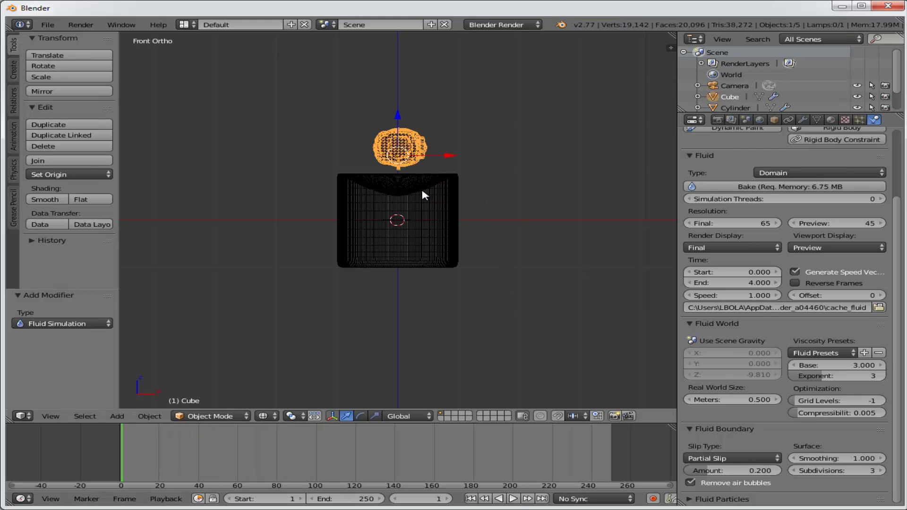
# - Freeze the fluid's shape at frame 62 by applying the domain cube's Fluidsim modifier, with the viewport in solid shading
pyautogui.click(242, 467)
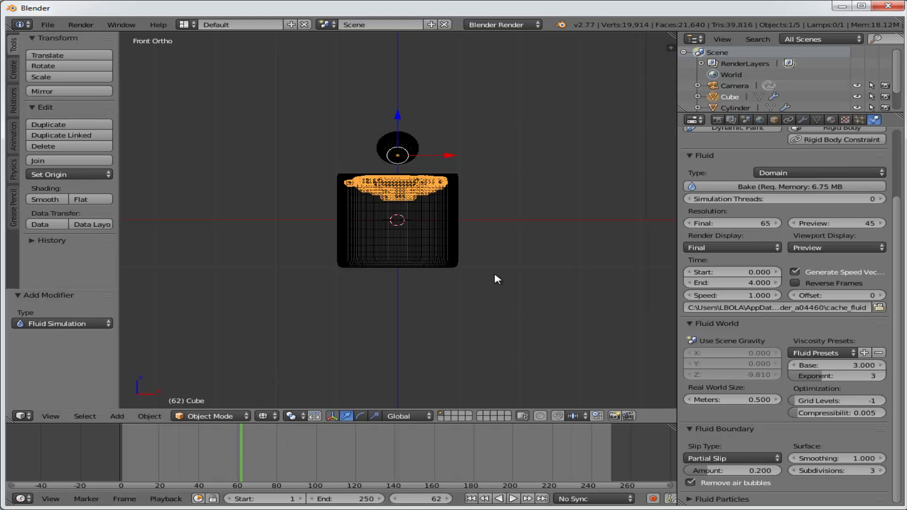
pyautogui.moveTo(486, 284); pyautogui.dragTo(447, 301, button='middle')
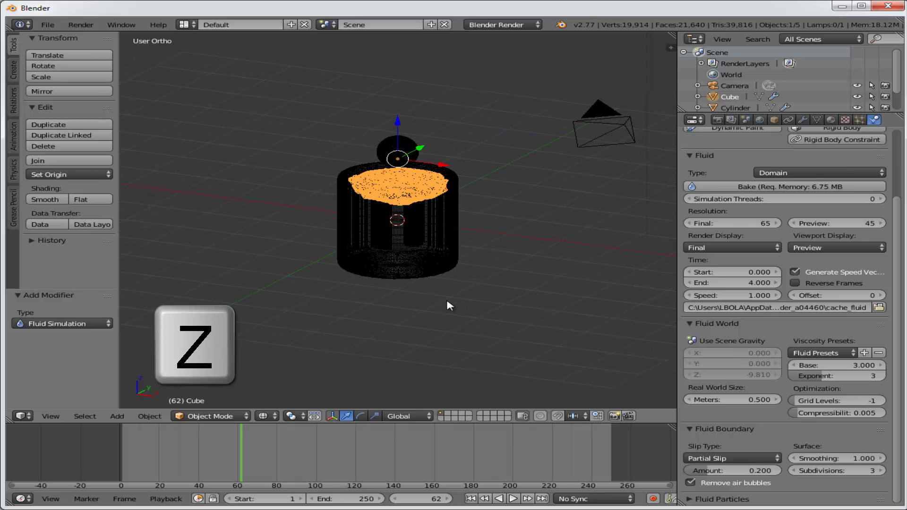
pyautogui.press('z')
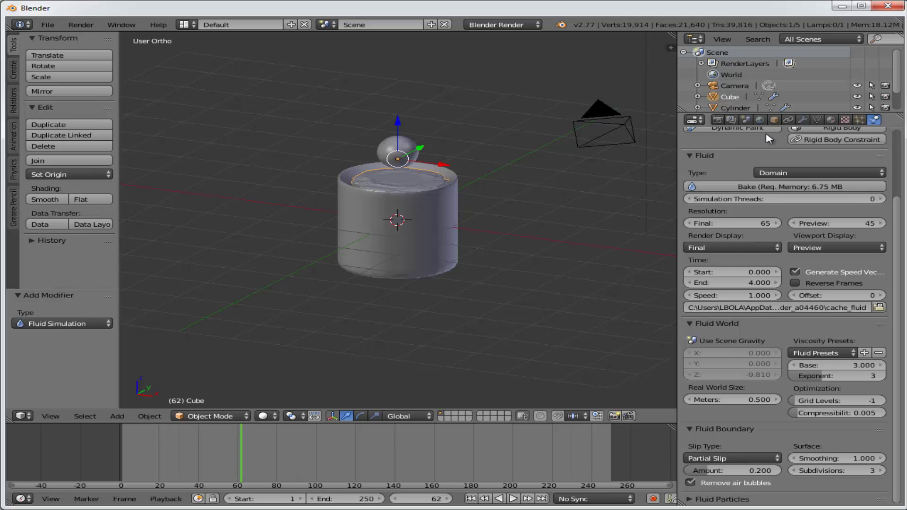
pyautogui.click(803, 122)
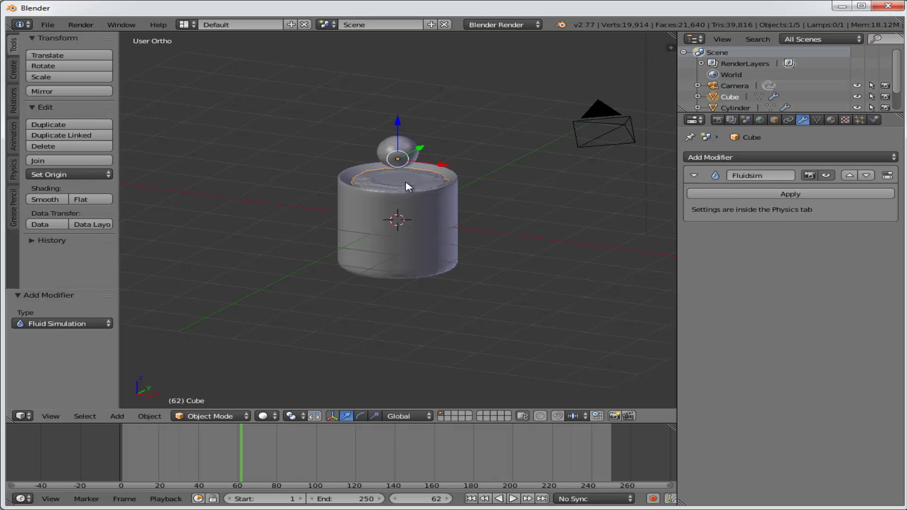
pyautogui.click(793, 196)
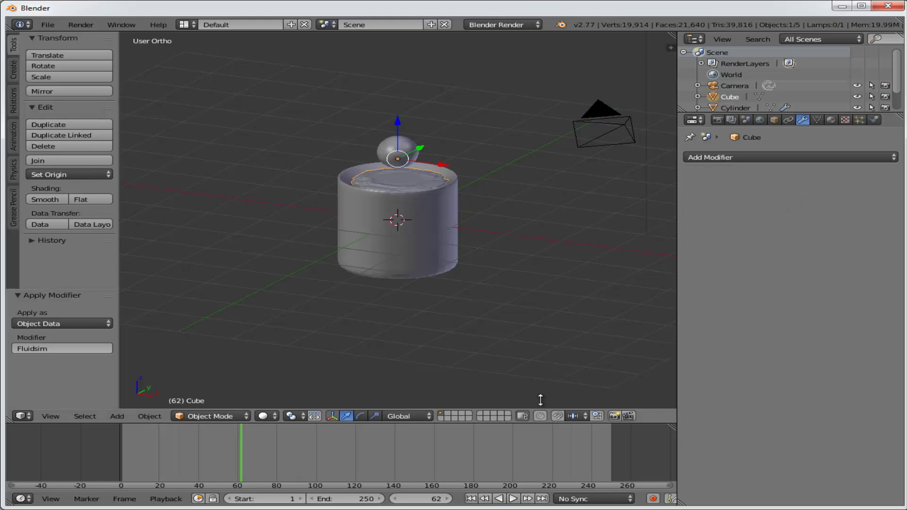
# - Play the animation to check the applied fluid mesh, and return to the first frame
pyautogui.click(514, 499)
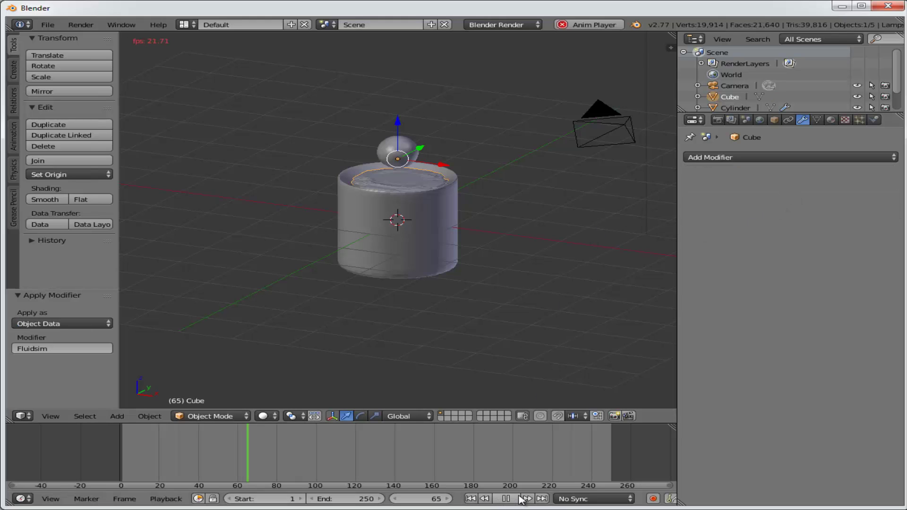
pyautogui.click(506, 499)
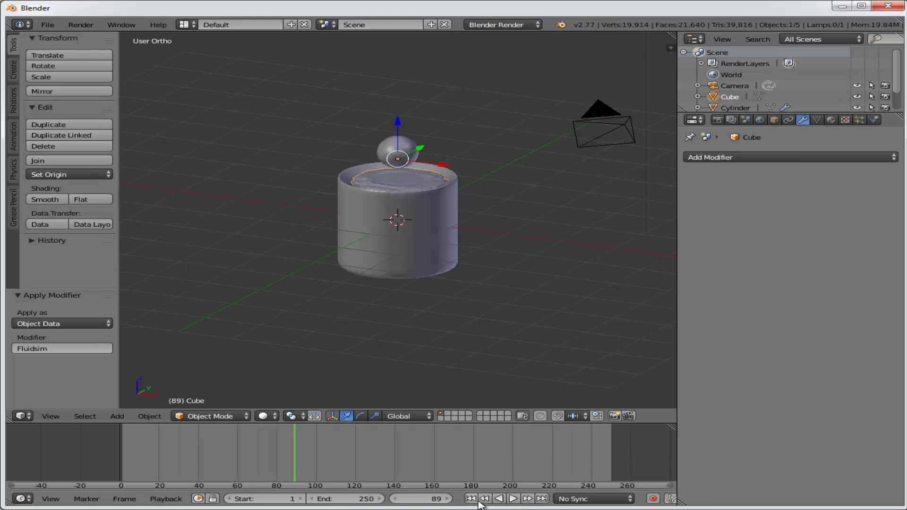
pyautogui.click(473, 499)
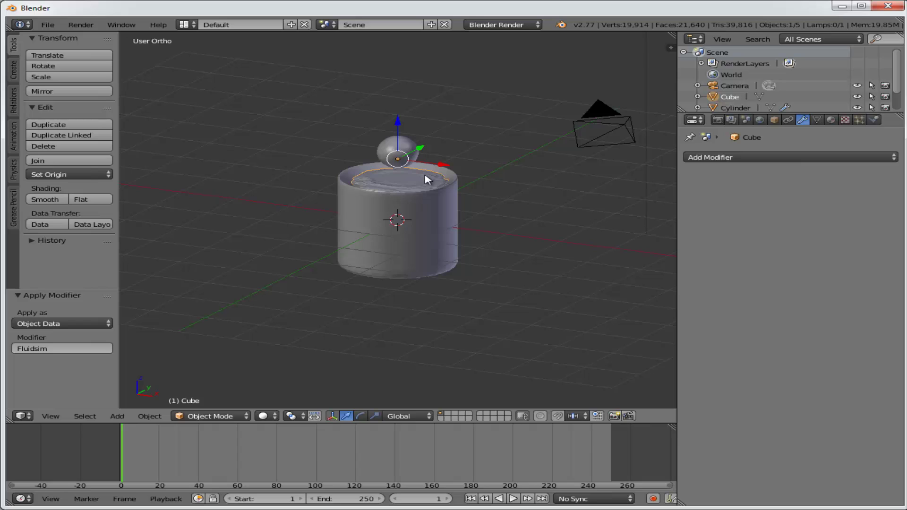
# - Delete the original fluid sphere above the cylinder
pyautogui.rightClick(404, 150)
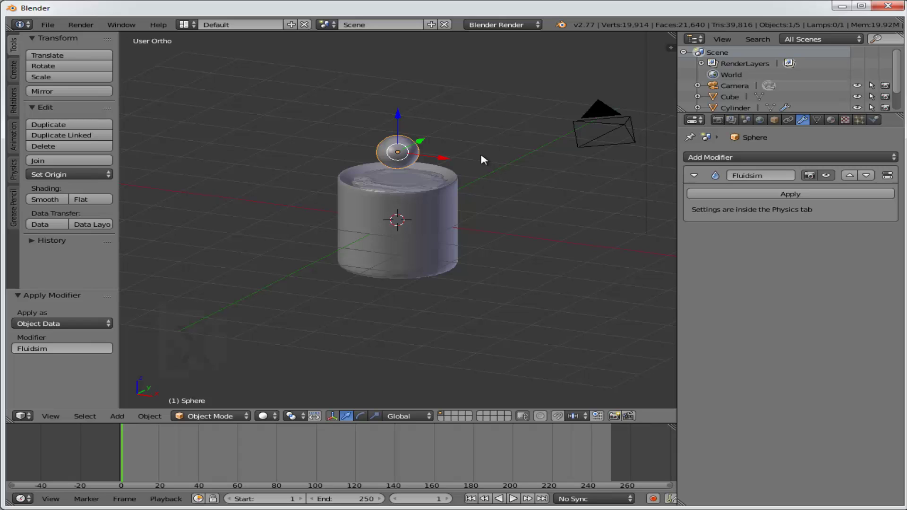
pyautogui.press('x')
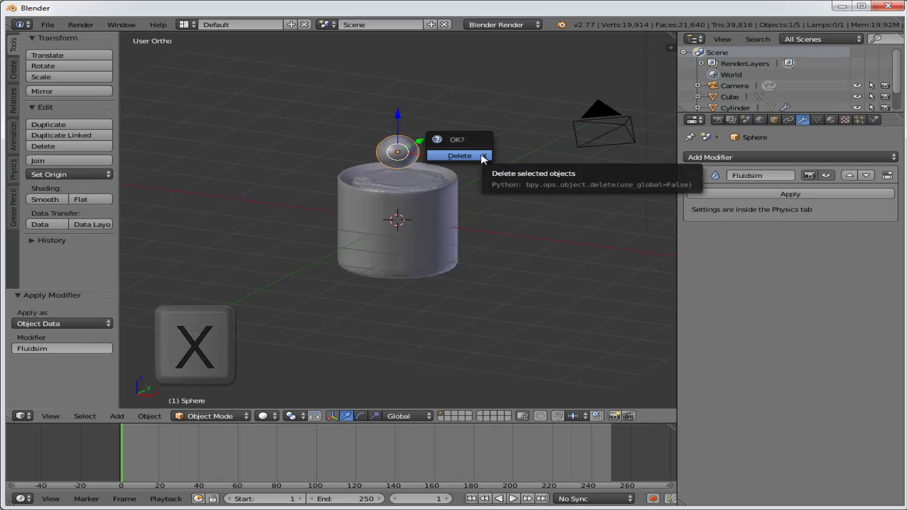
pyautogui.click(482, 158)
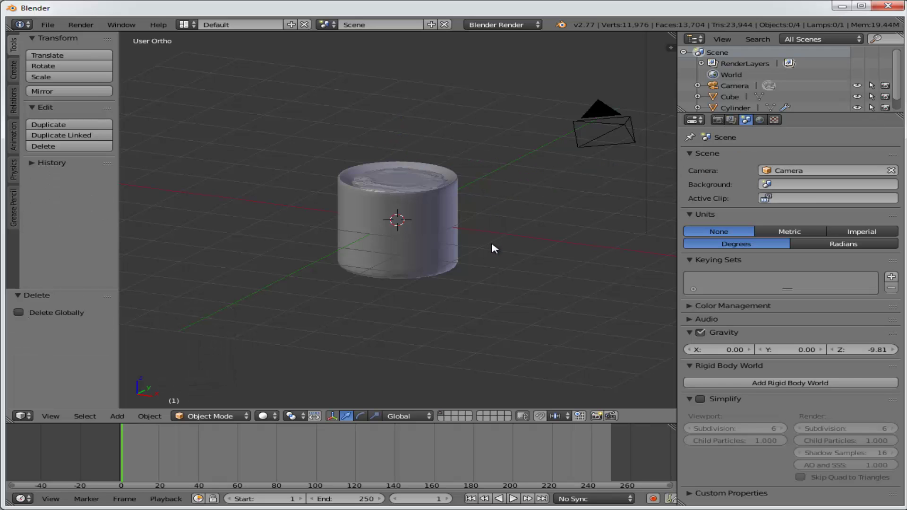
# - Add a UV sphere, raise it about 2.18 along Z above the cylinder, and scale it down to about 0.126
pyautogui.moveTo(494, 248); pyautogui.dragTo(533, 259, button='middle')
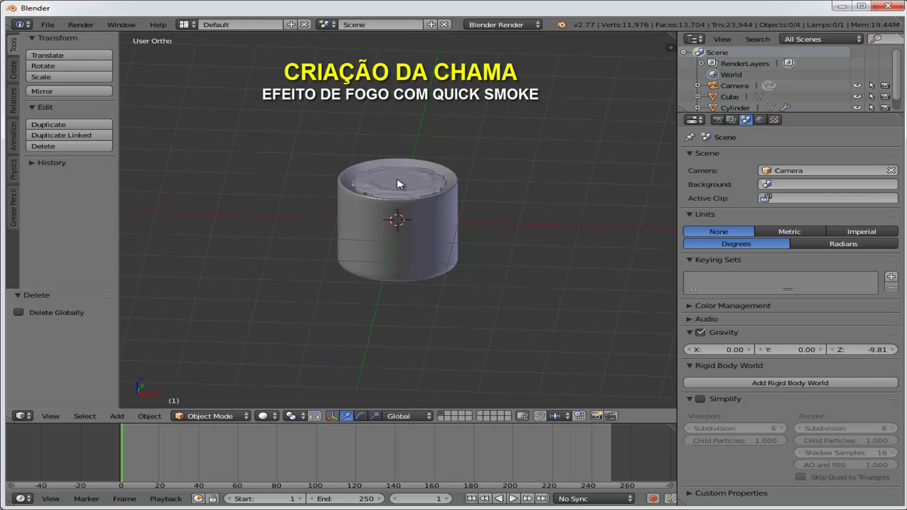
pyautogui.moveTo(534, 239); pyautogui.dragTo(533, 230, button='middle')
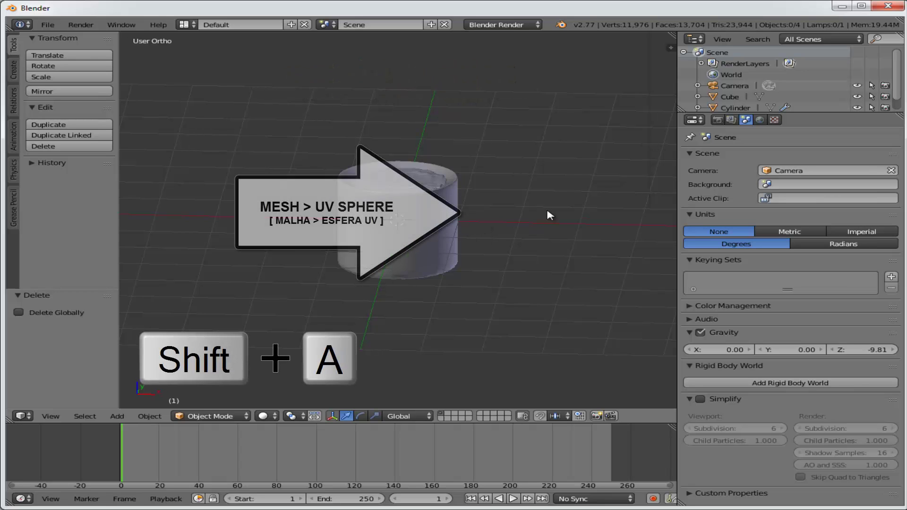
pyautogui.hotkey('shift', 'a')
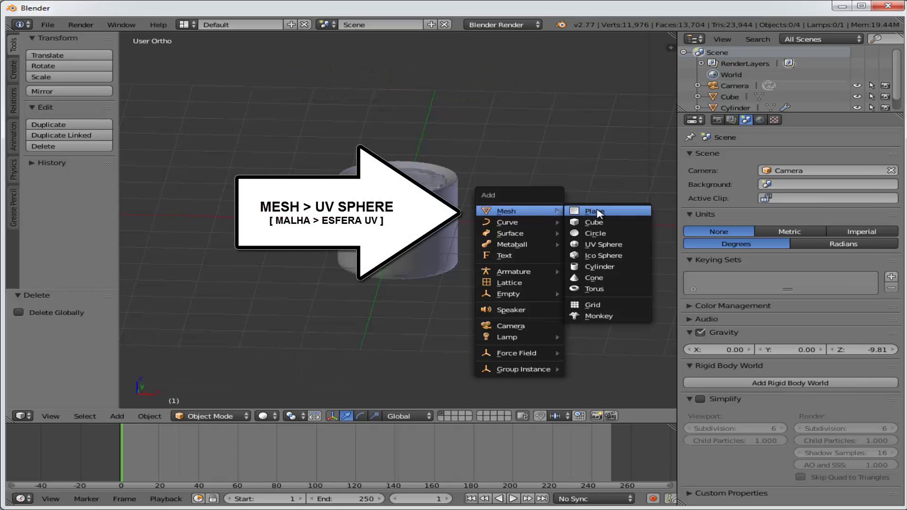
pyautogui.click(603, 244)
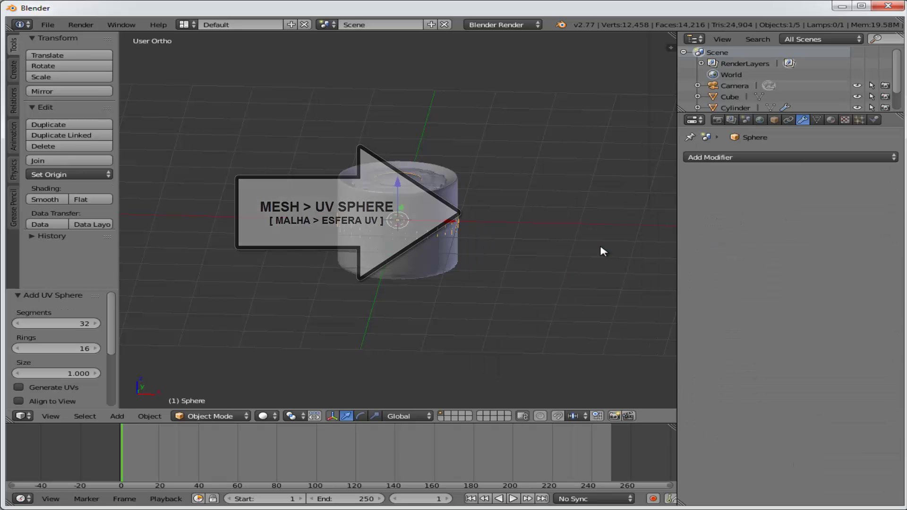
pyautogui.moveTo(398, 184); pyautogui.dragTo(429, 82)
pyautogui.press('s')
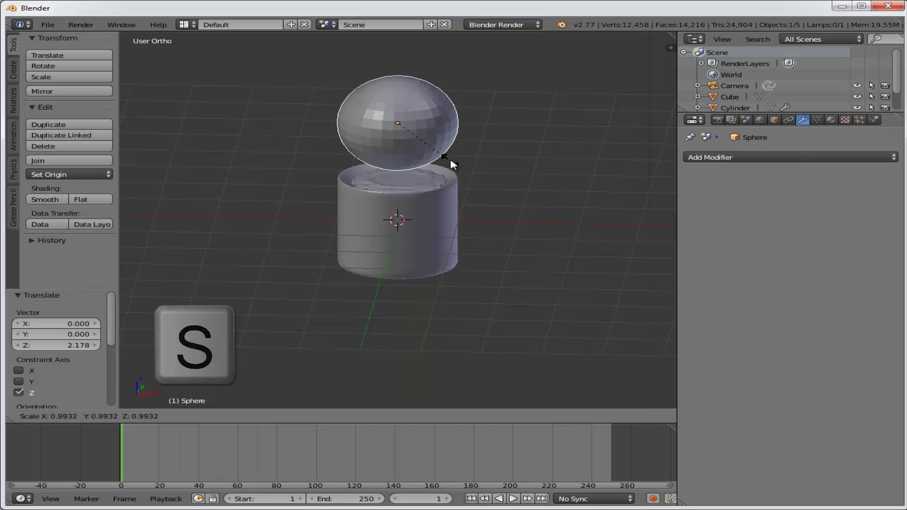
pyautogui.click(409, 126)
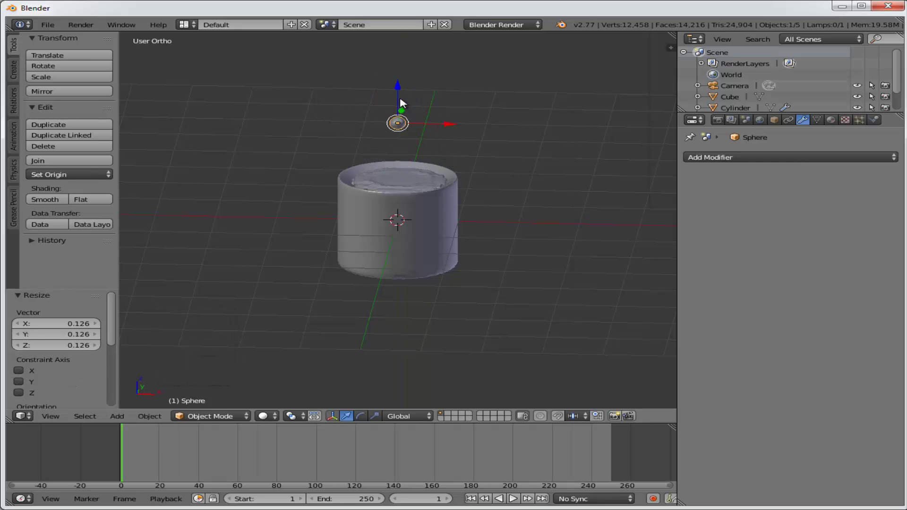
# - Lower the small sphere about 1 unit along Z to the cylinder's top, fine-tuning its height in front view
pyautogui.moveTo(400, 92); pyautogui.dragTo(400, 140)
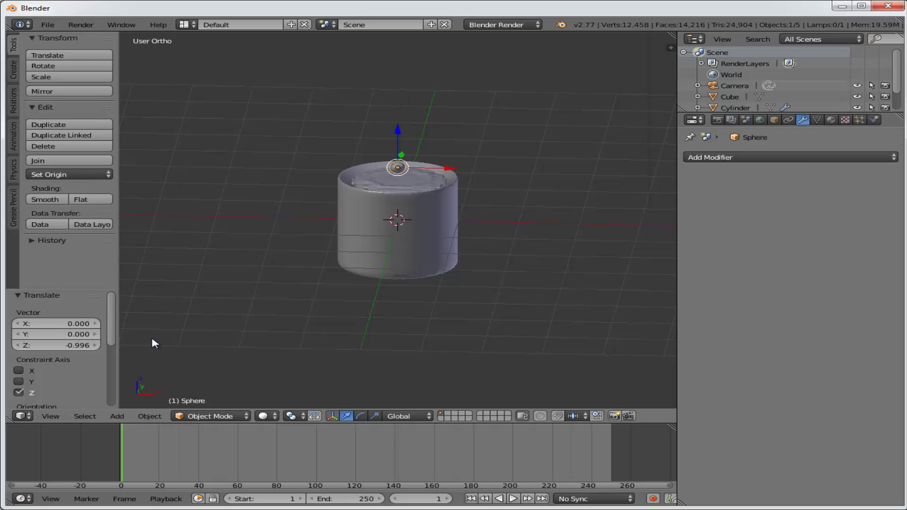
pyautogui.click(49, 416)
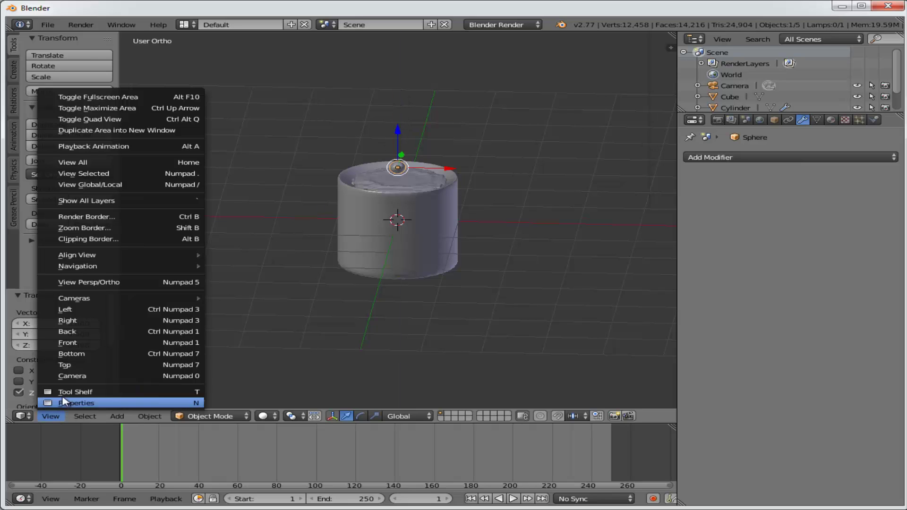
pyautogui.click(74, 349)
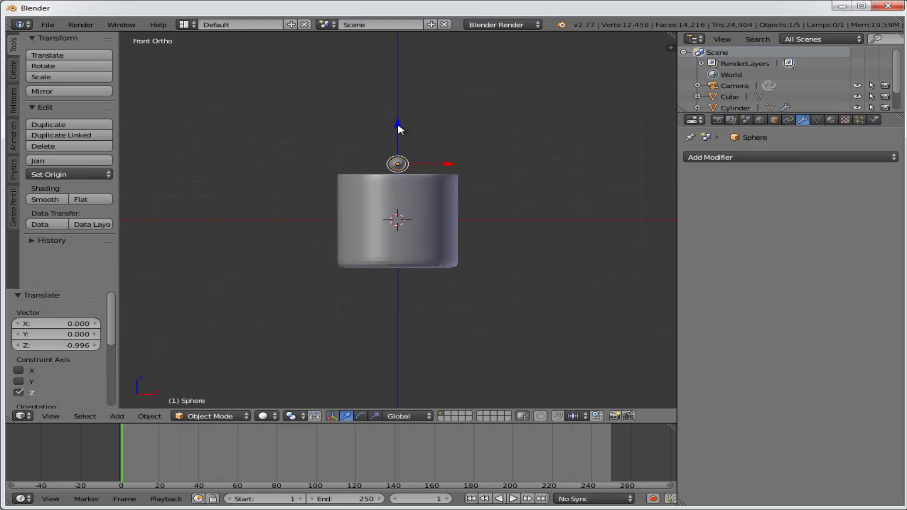
pyautogui.moveTo(398, 128); pyautogui.dragTo(402, 135)
pyautogui.moveTo(521, 189); pyautogui.dragTo(455, 211, button='middle')
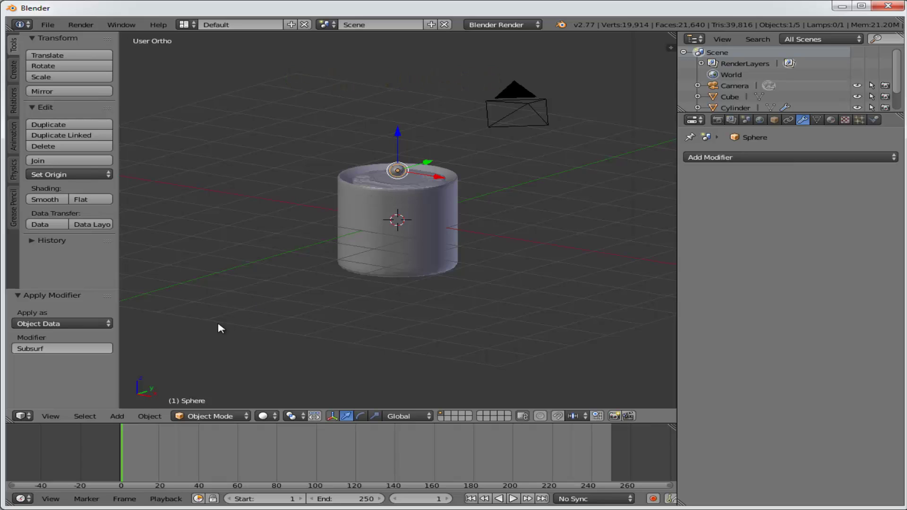
# - Apply the Quick Smoke effect to the small sphere
pyautogui.click(149, 416)
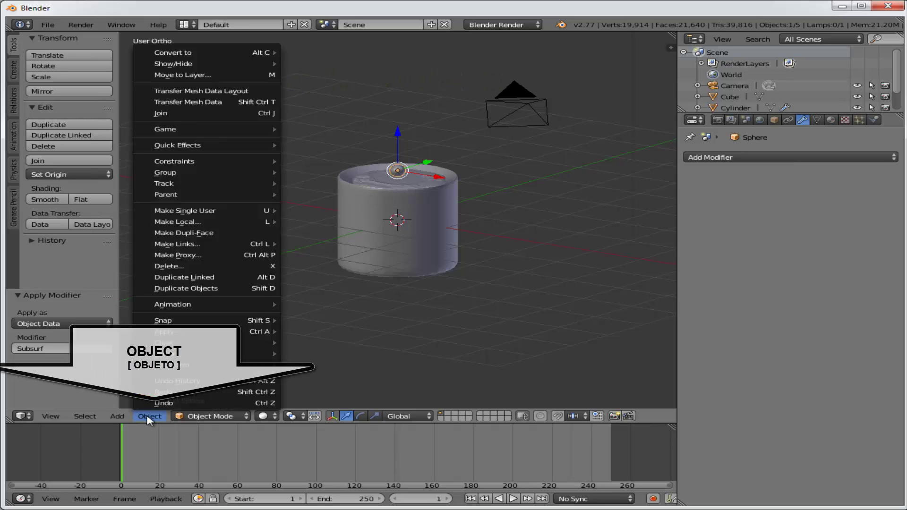
pyautogui.moveTo(213, 146)
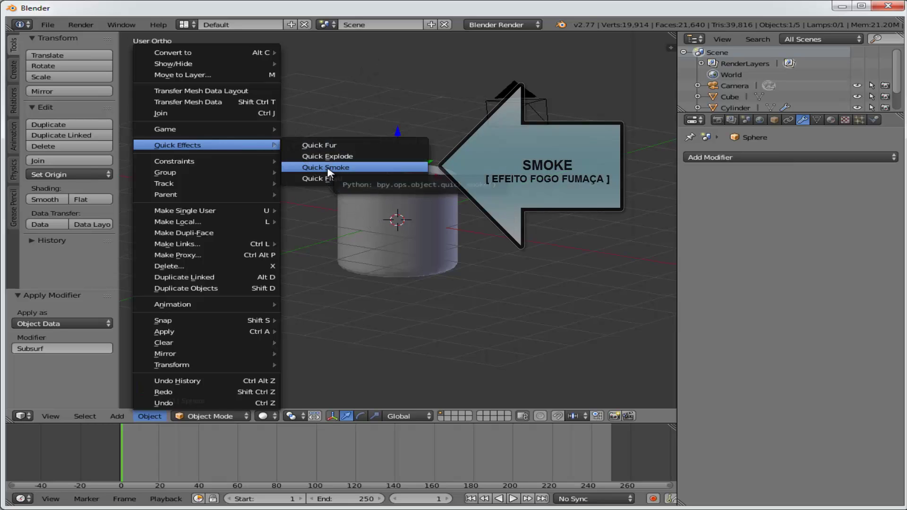
pyautogui.click(329, 171)
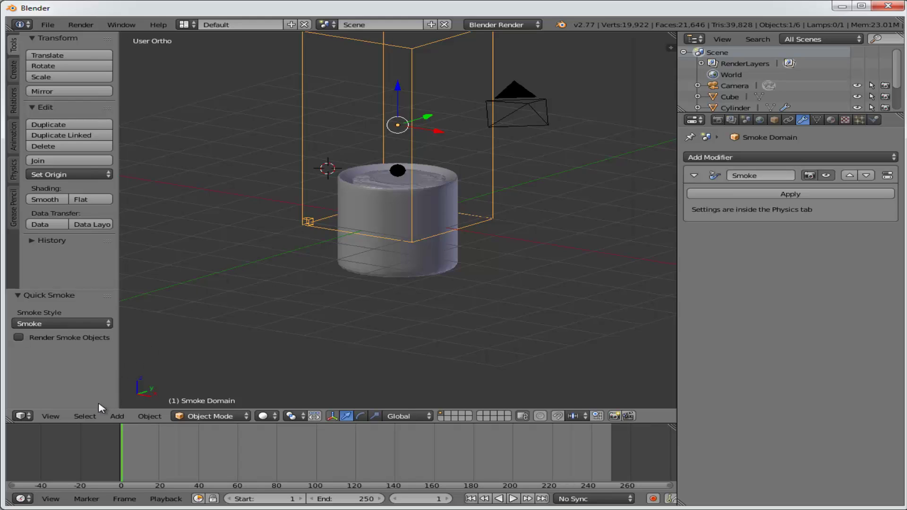
# - Raise the smoke domain about 1.01 along Z in front view to align its base with the cylinder's top
pyautogui.click(53, 416)
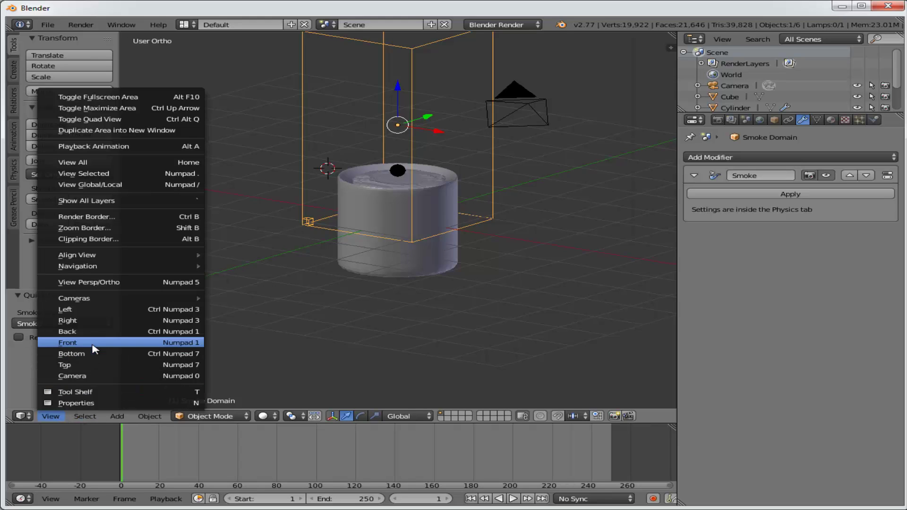
pyautogui.click(67, 342)
pyautogui.moveTo(398, 113); pyautogui.dragTo(407, 80)
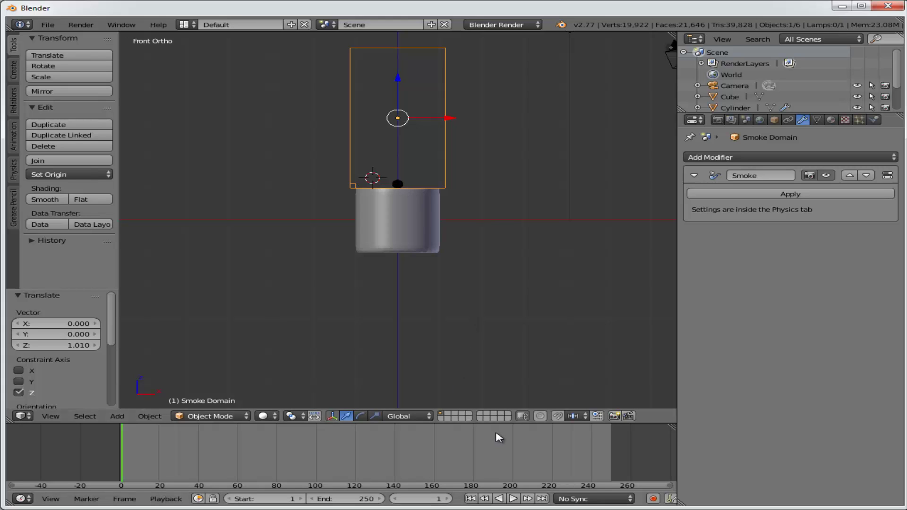
# - Preview the smoke simulation by playing the animation, select the small emitter sphere, and return to frame 1
pyautogui.click(513, 499)
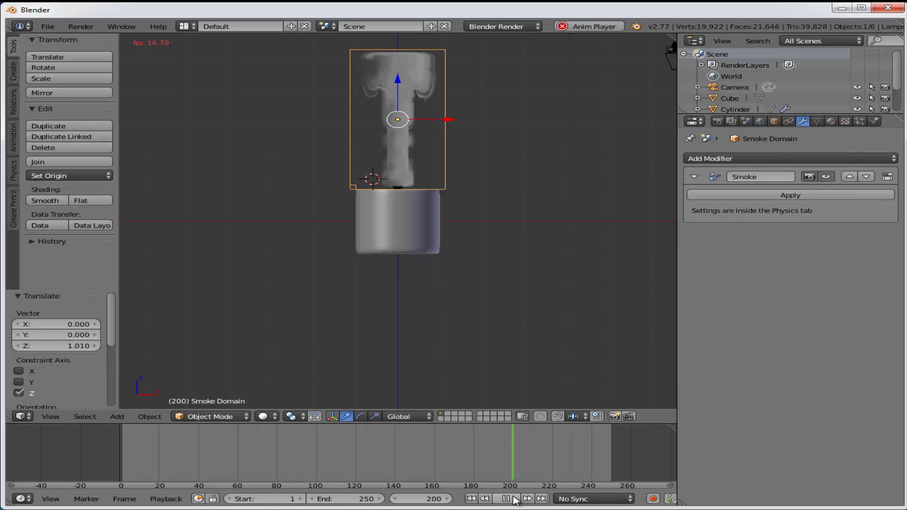
pyautogui.click(506, 499)
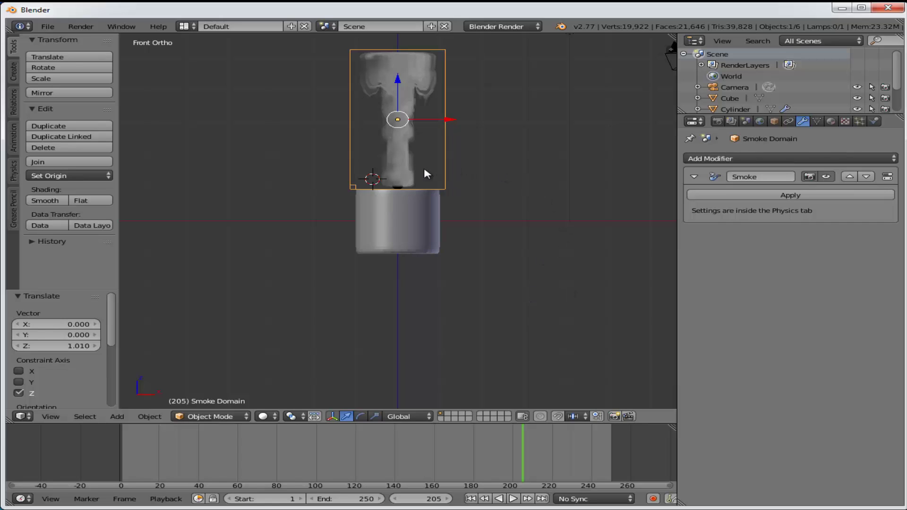
pyautogui.rightClick(403, 185)
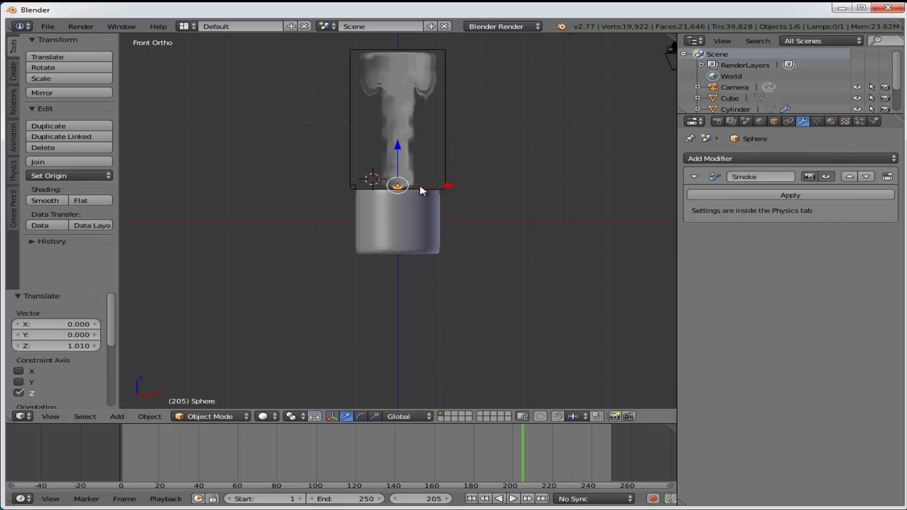
pyautogui.click(471, 500)
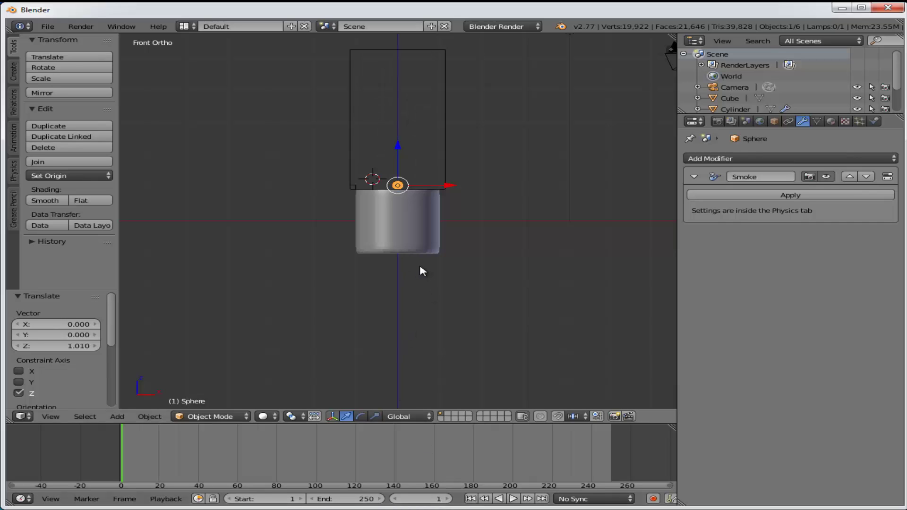
# - Set the emitter sphere's smoke flow type to Fire
pyautogui.scroll(3, 423, 271)
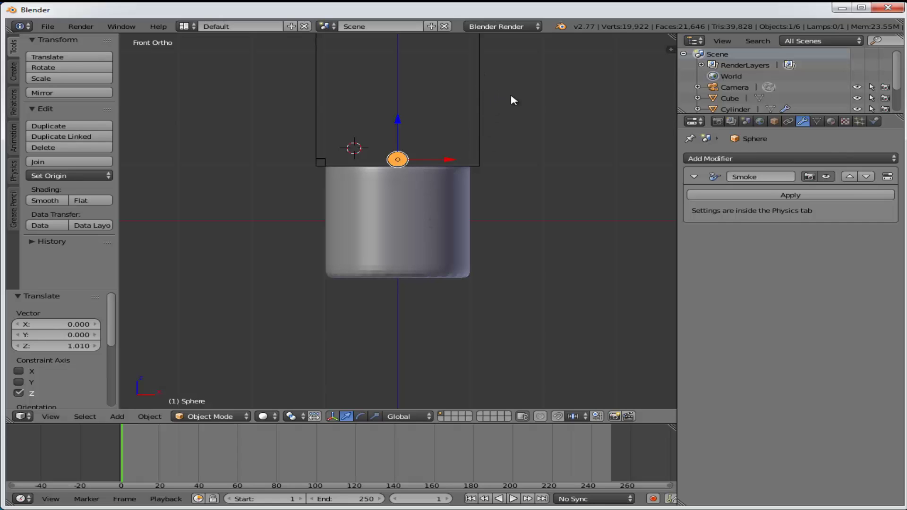
pyautogui.click(874, 121)
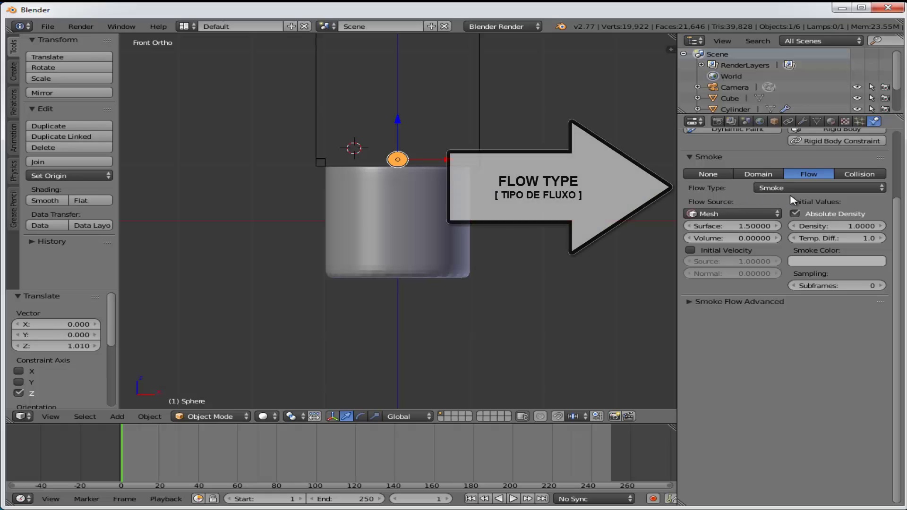
pyautogui.click(883, 188)
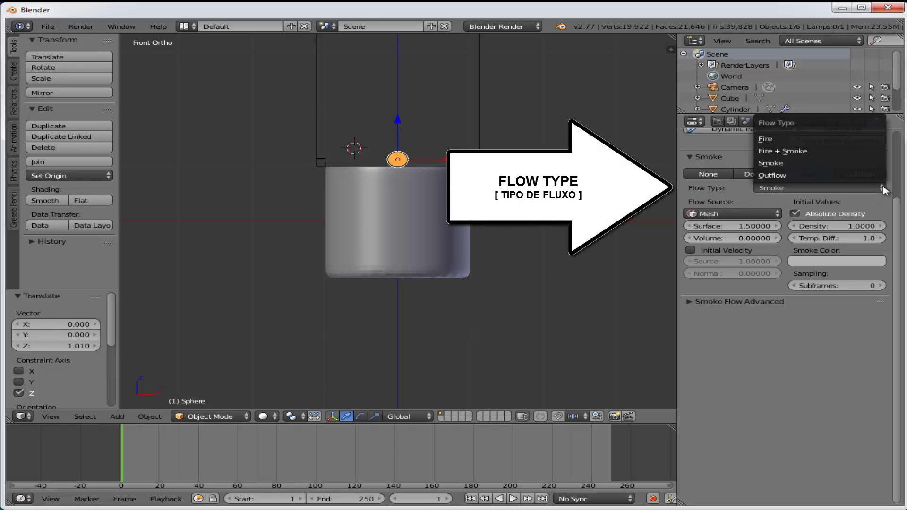
pyautogui.click(768, 140)
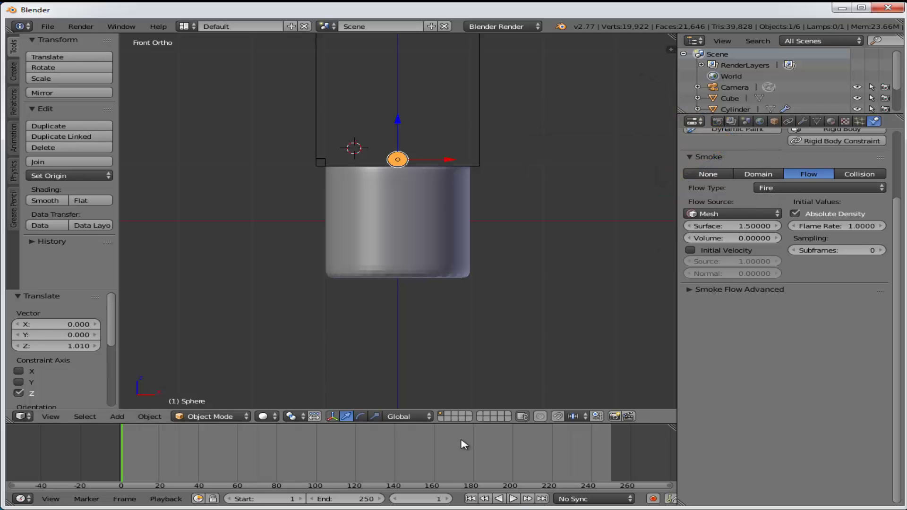
# - Play the animation to preview the fire simulation, stopping at frame 104
pyautogui.click(514, 499)
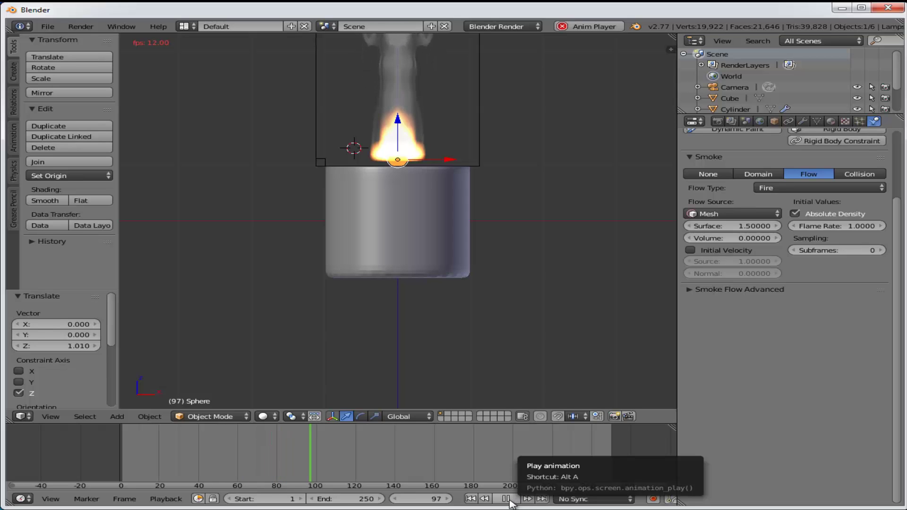
pyautogui.click(506, 498)
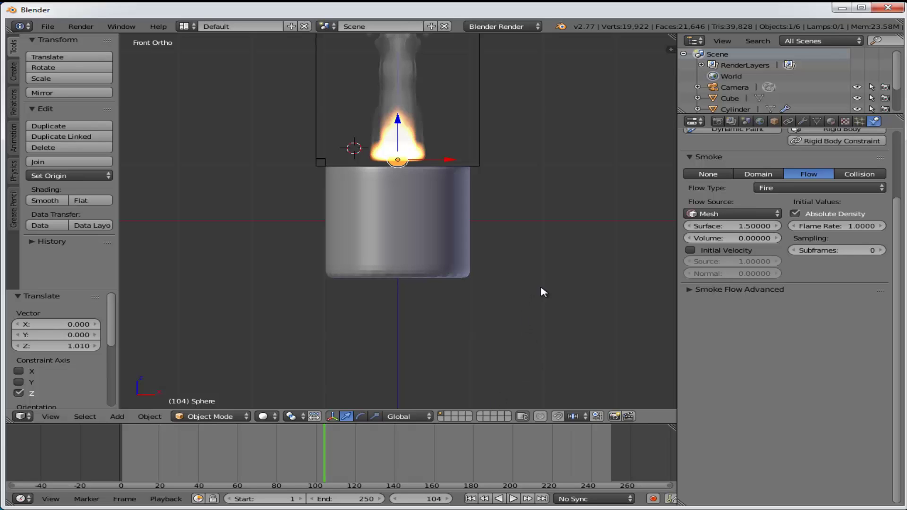
pyautogui.moveTo(543, 292); pyautogui.dragTo(484, 325, button='middle')
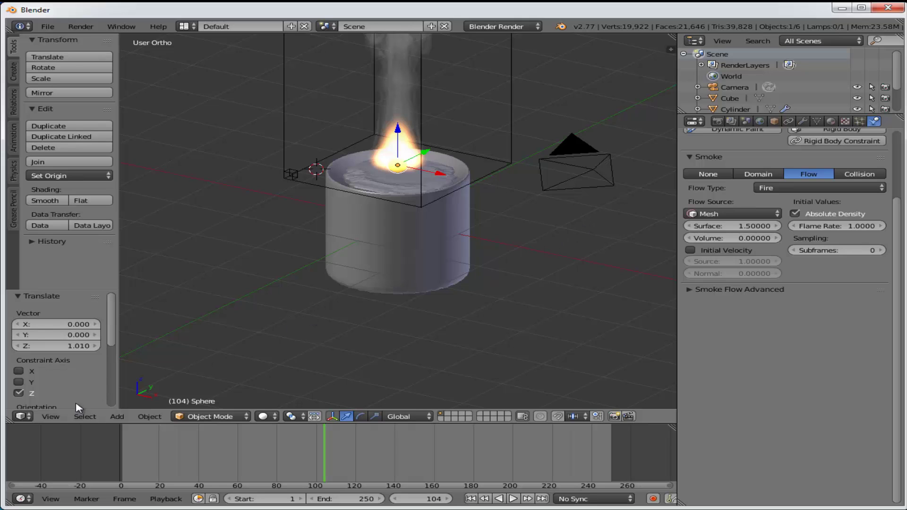
# - Switch to the camera view, render the current frame to check the flame, and close the render
pyautogui.click(52, 416)
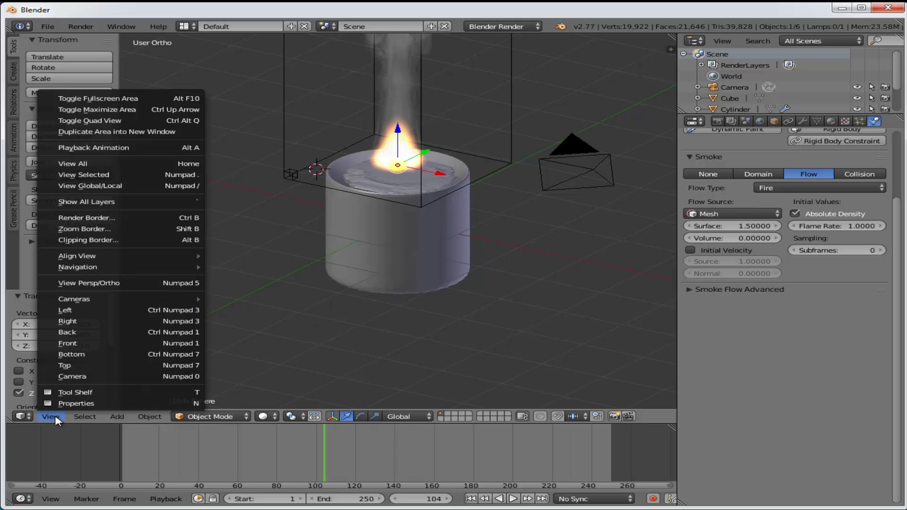
pyautogui.click(72, 376)
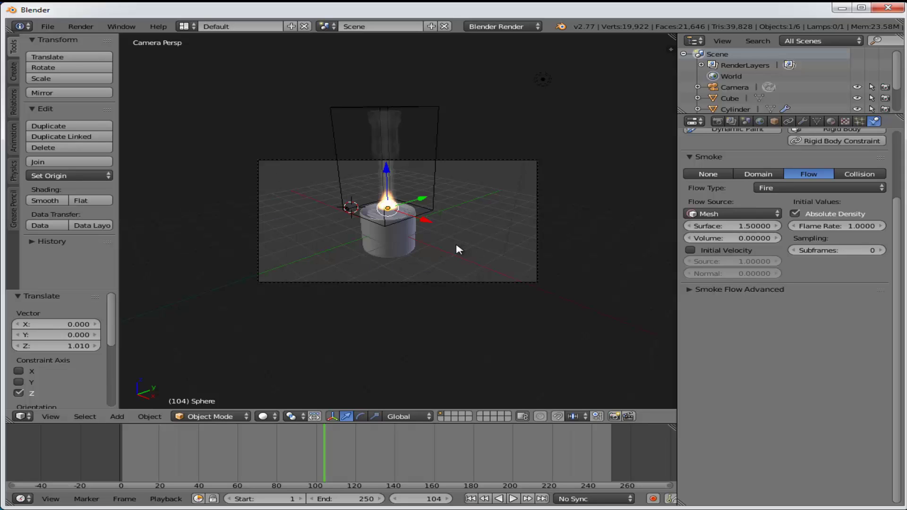
pyautogui.click(80, 26)
pyautogui.press('F12')
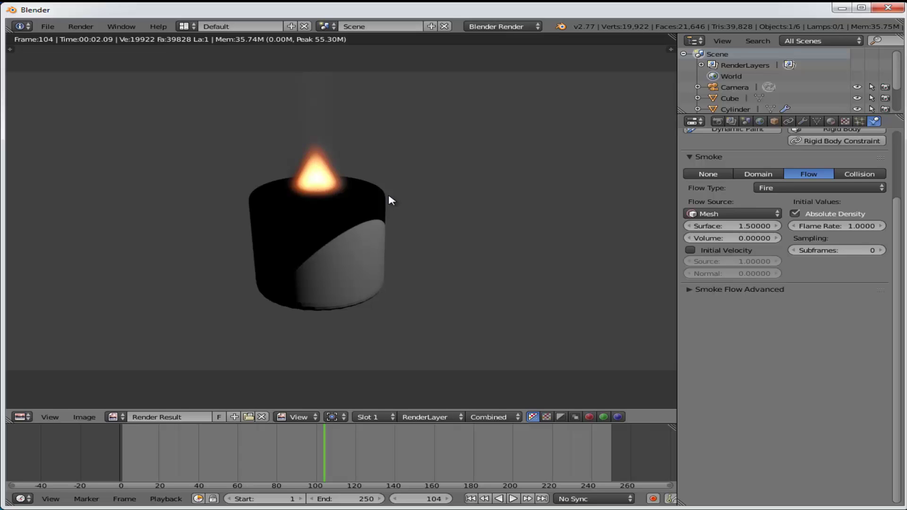
pyautogui.press('Escape')
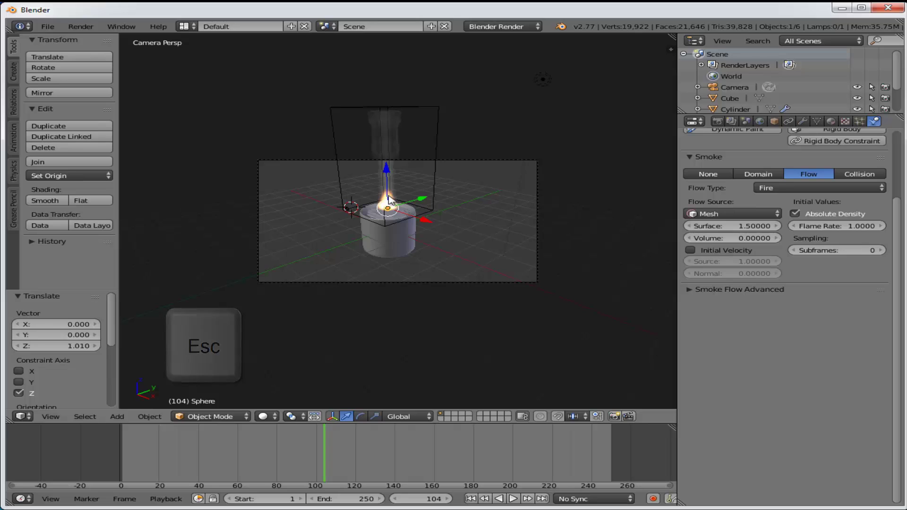
# - Turn off Traceable in the smoke domain's material options
pyautogui.rightClick(433, 178)
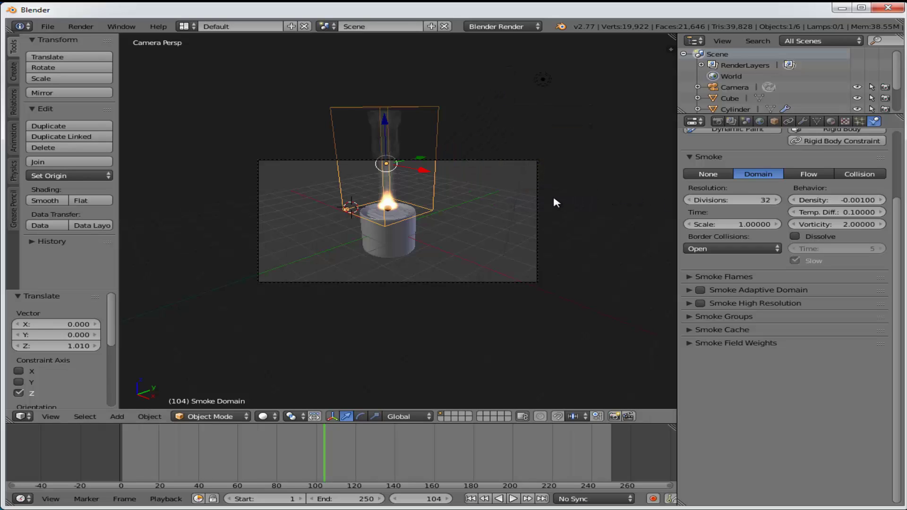
pyautogui.click(831, 122)
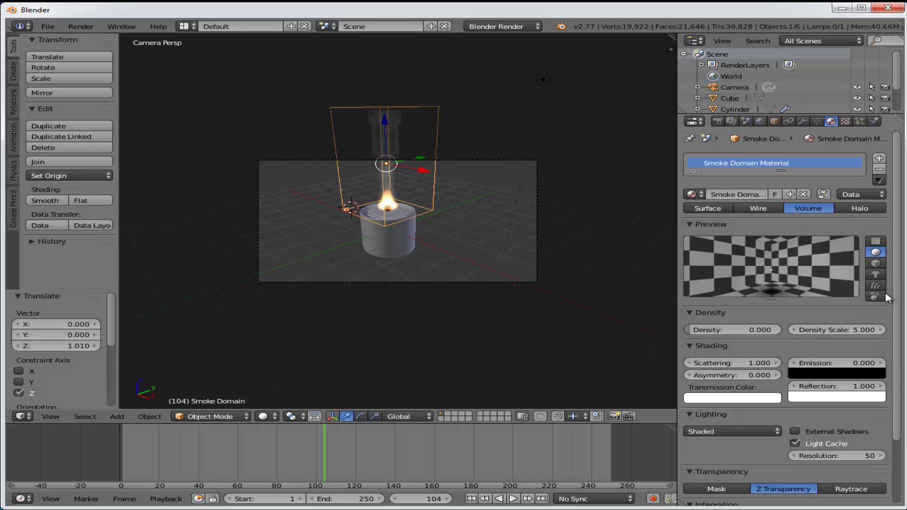
pyautogui.scroll(-4, 897, 194)
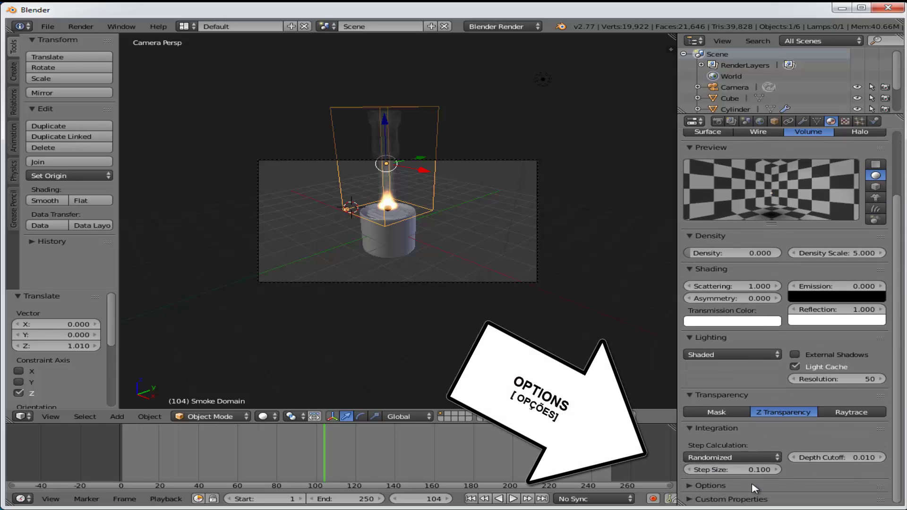
pyautogui.click(690, 488)
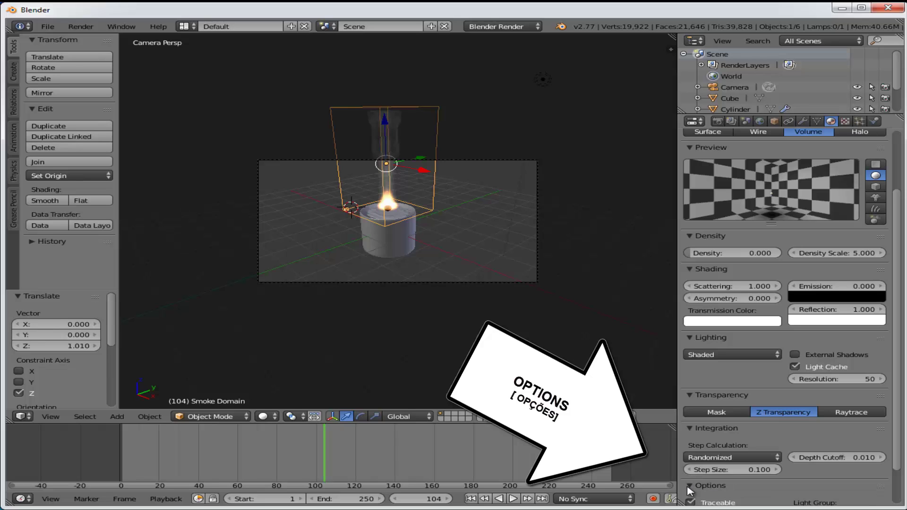
pyautogui.scroll(-2, 902, 352)
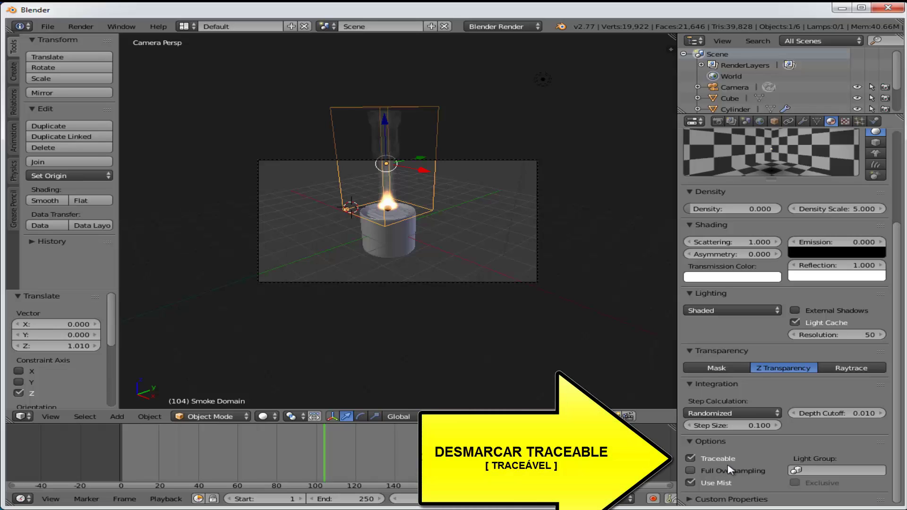
pyautogui.click(690, 458)
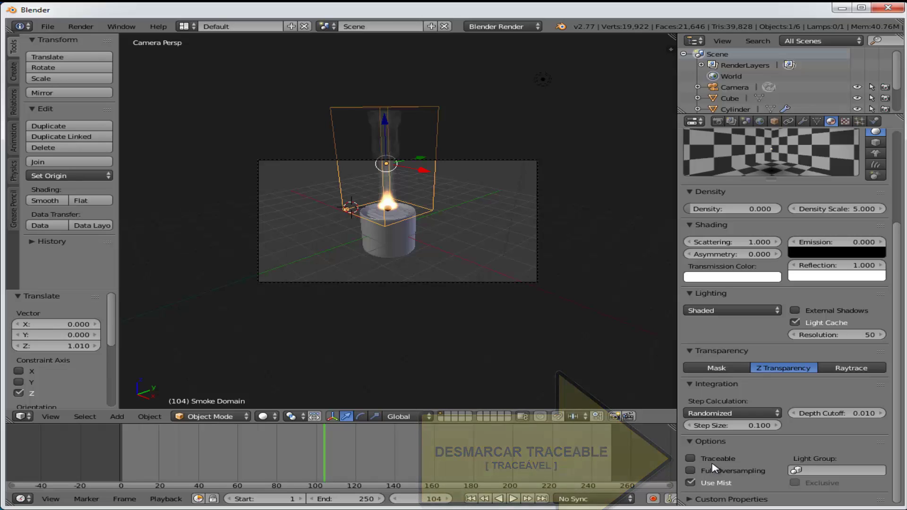
# - Render the frame again to check the candle with the domain's new material setting, and return to the 3D view
pyautogui.click(88, 28)
pyautogui.click(99, 40)
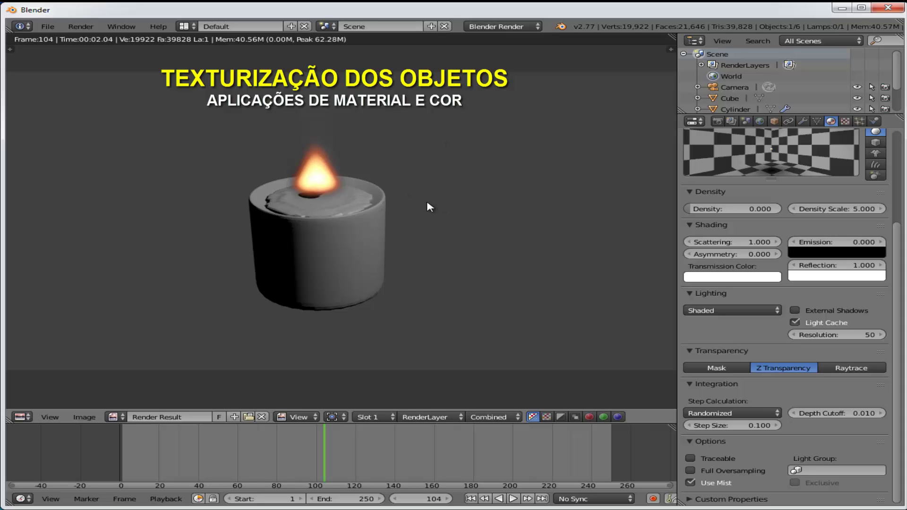
pyautogui.press('Escape')
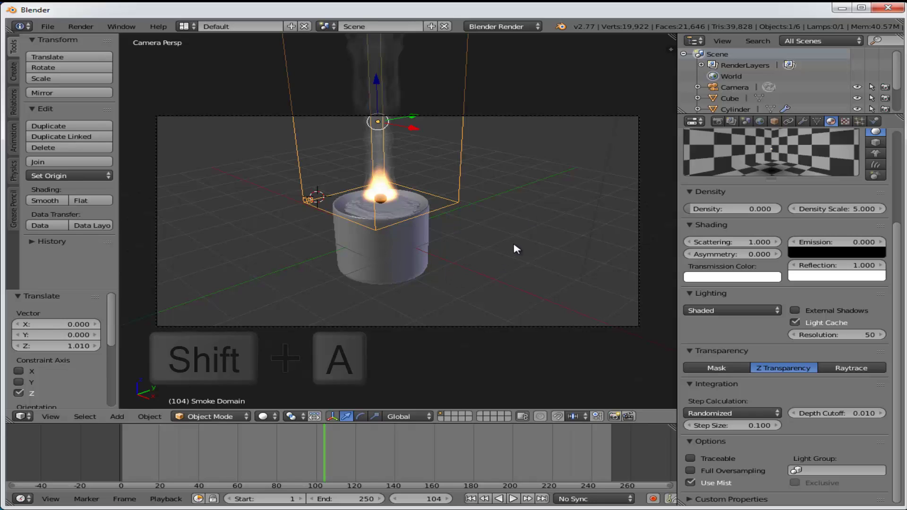
# - Add a mesh plane and lower it about 2.09 along Z towards the cylinder's base
pyautogui.hotkey('shift', 'a')
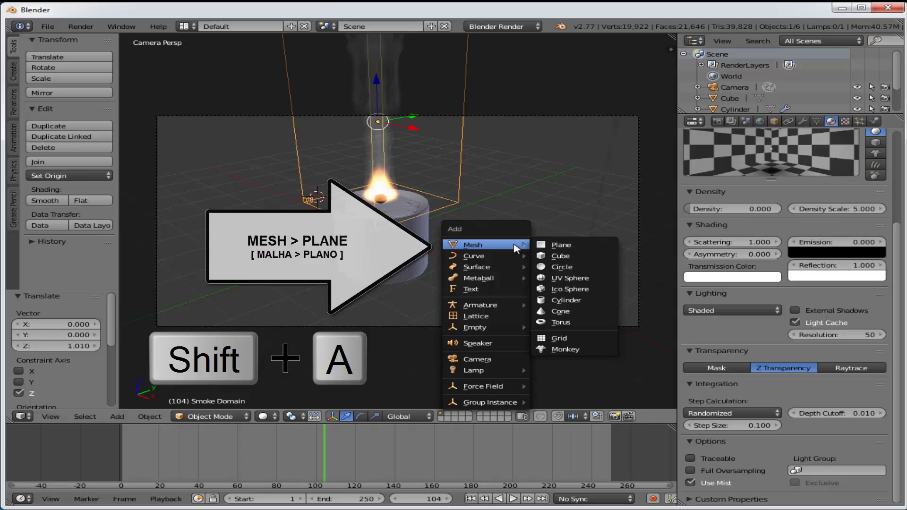
pyautogui.click(558, 244)
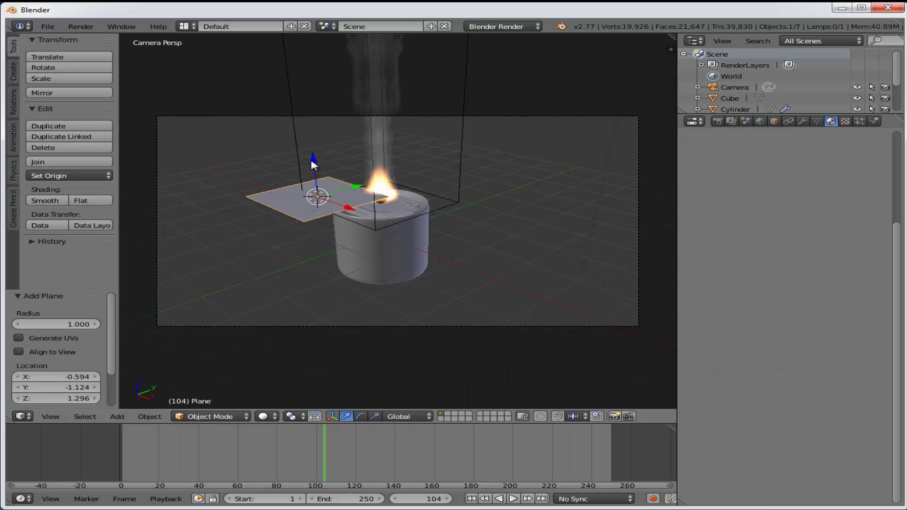
pyautogui.moveTo(313, 163); pyautogui.dragTo(323, 234)
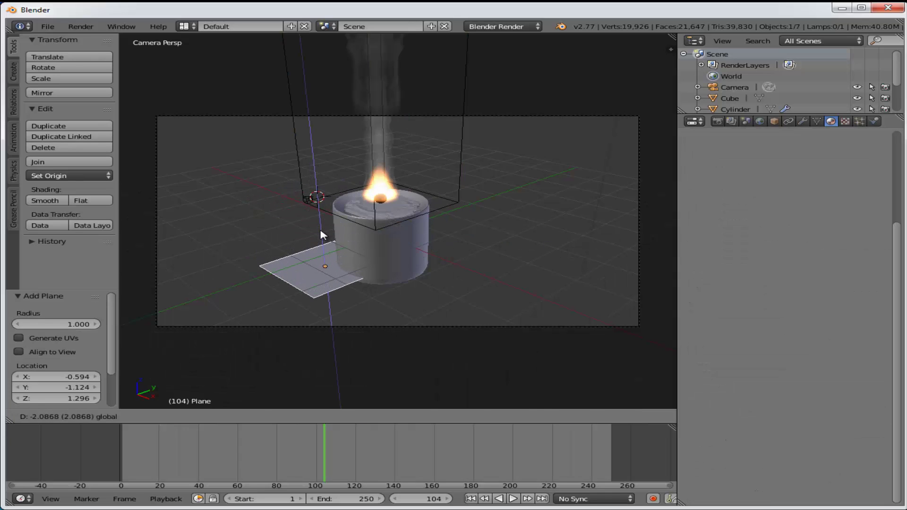
pyautogui.click(323, 235)
# - Scale the plane up about 12.19 times as a floor and raise it about 0.117 along Z
pyautogui.press('s')
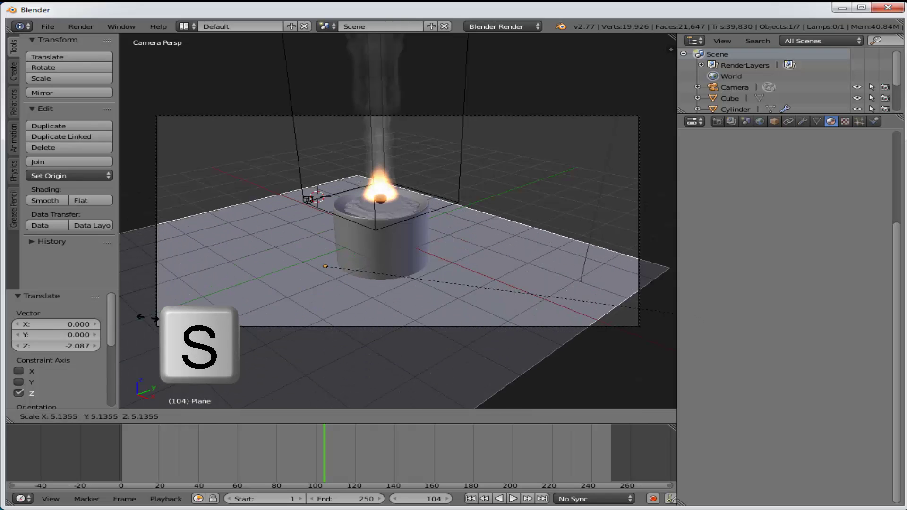
pyautogui.click(659, 369)
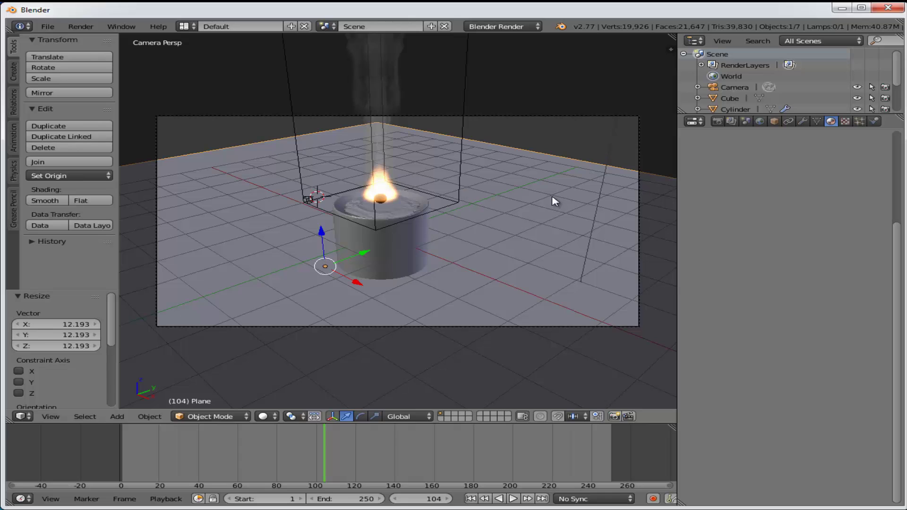
pyautogui.click(323, 235)
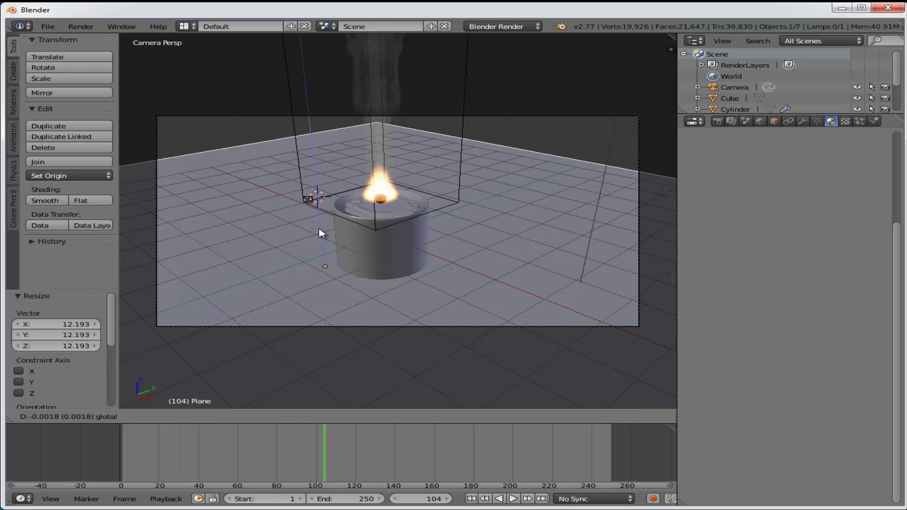
pyautogui.click(320, 230)
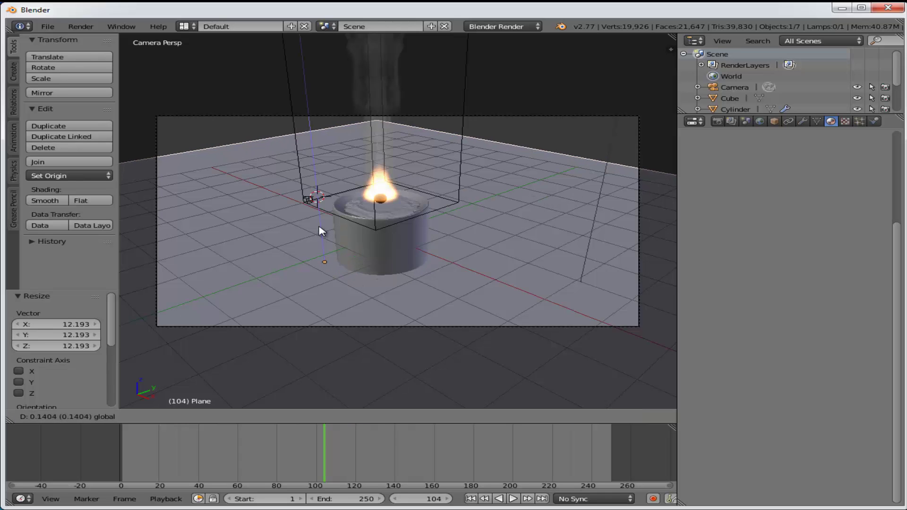
# - Give the plane a new material with a blue diffuse color (R 0.193, G 0.247, B 0.800)
pyautogui.click(831, 121)
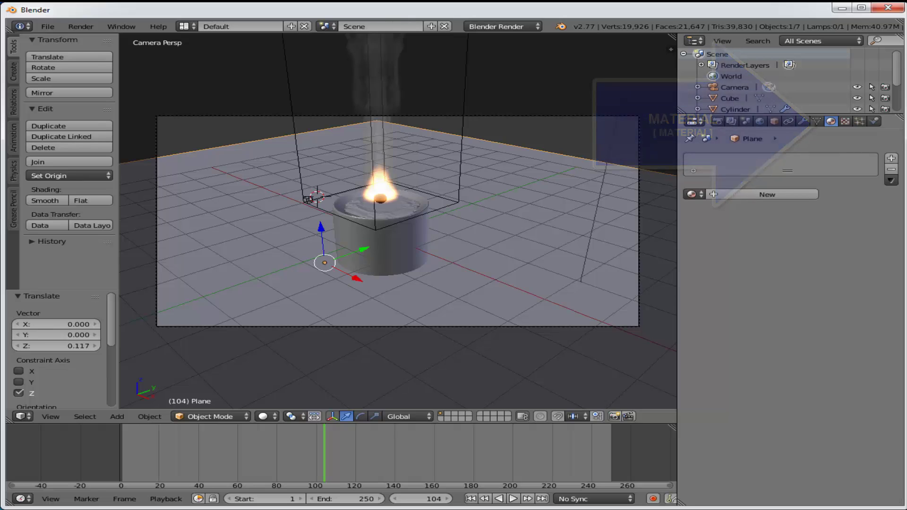
pyautogui.click(783, 191)
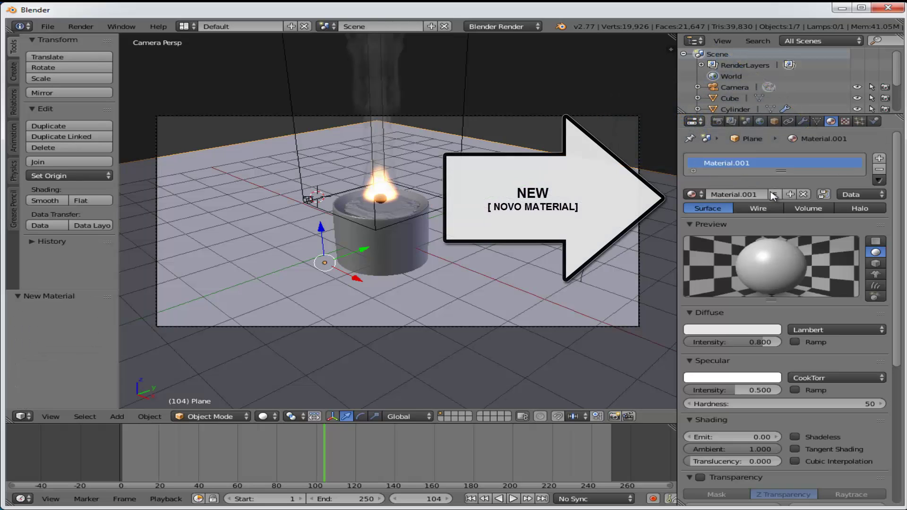
pyautogui.click(736, 330)
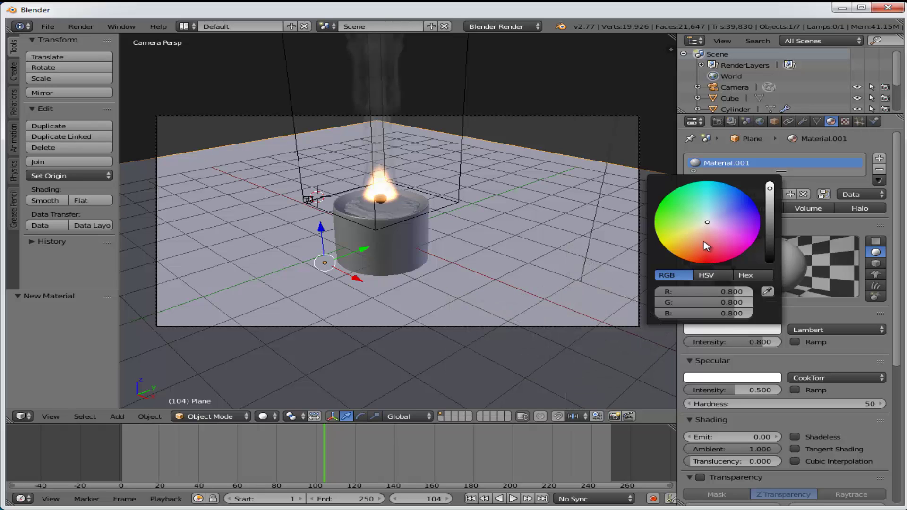
pyautogui.click(731, 215)
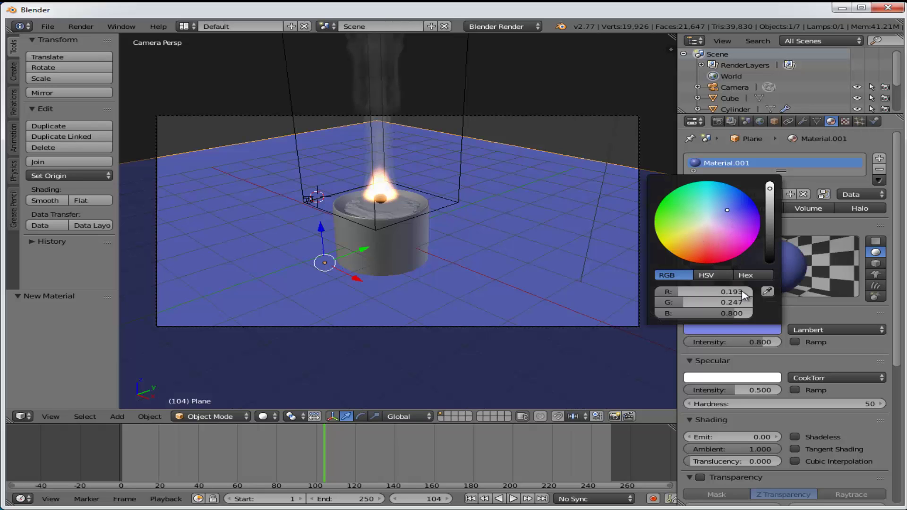
# - Enable Mirror on the plane's material and set its reflectivity to 0.295
pyautogui.moveTo(896, 283); pyautogui.dragTo(898, 404)
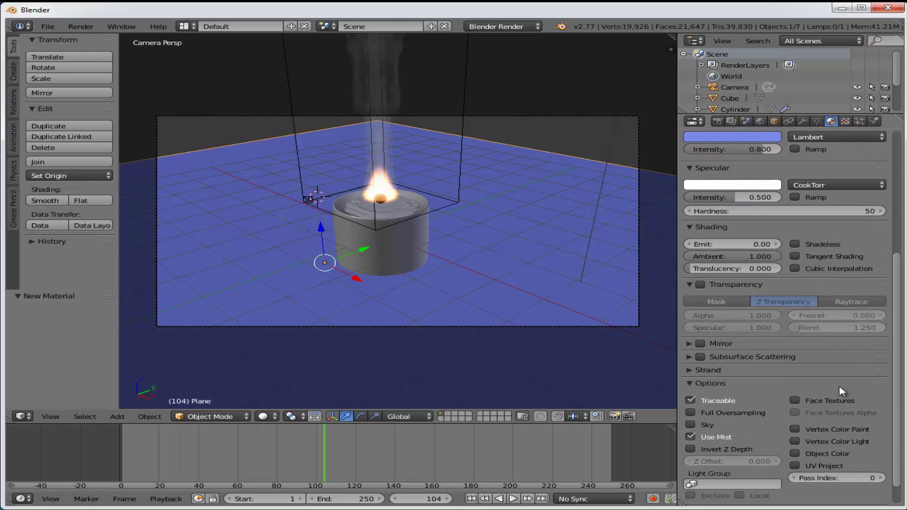
pyautogui.click(701, 344)
pyautogui.click(689, 344)
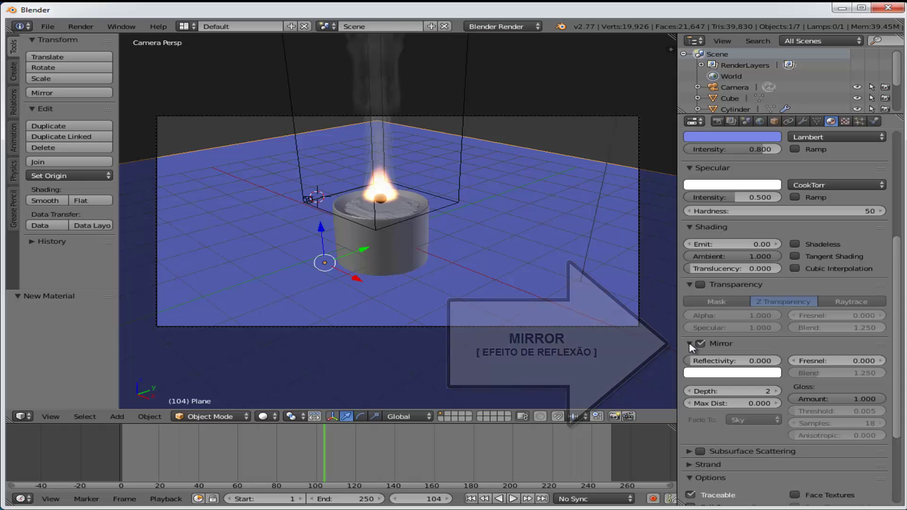
pyautogui.moveTo(692, 365); pyautogui.dragTo(730, 365)
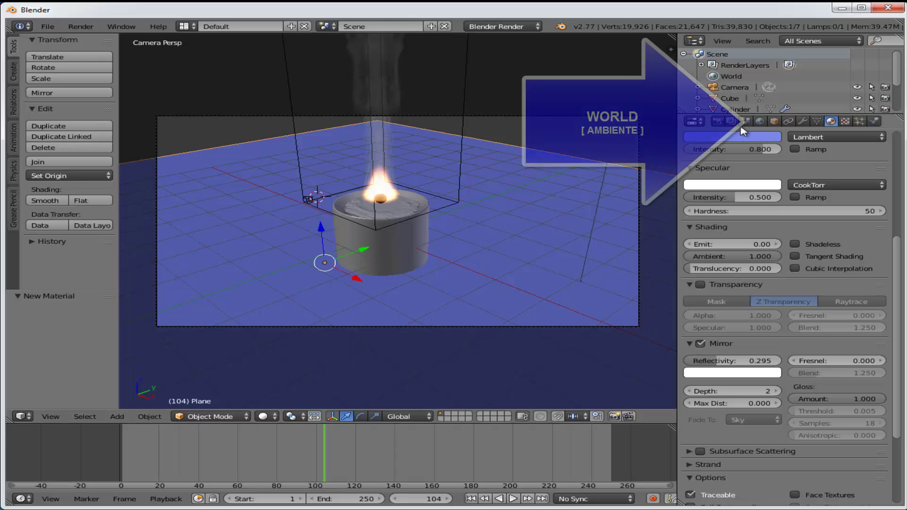
# - Darken the world's horizon color to black
pyautogui.click(761, 122)
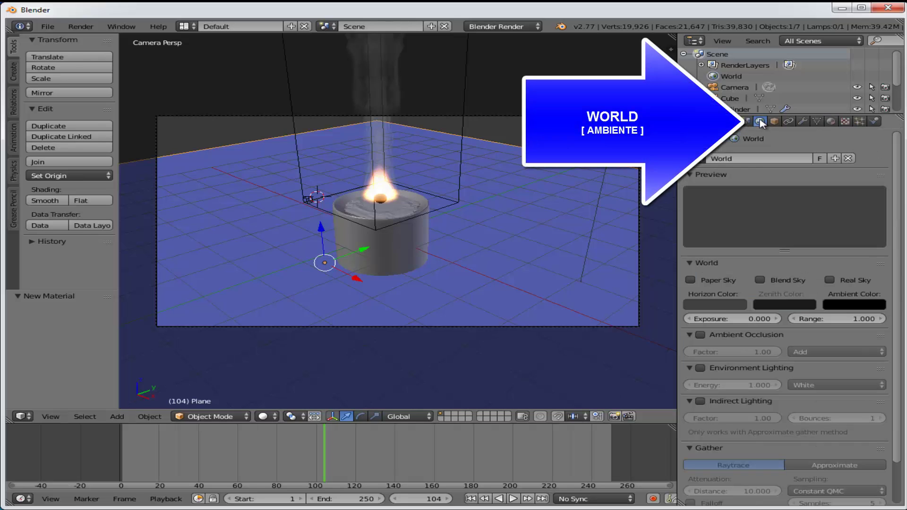
pyautogui.click(719, 307)
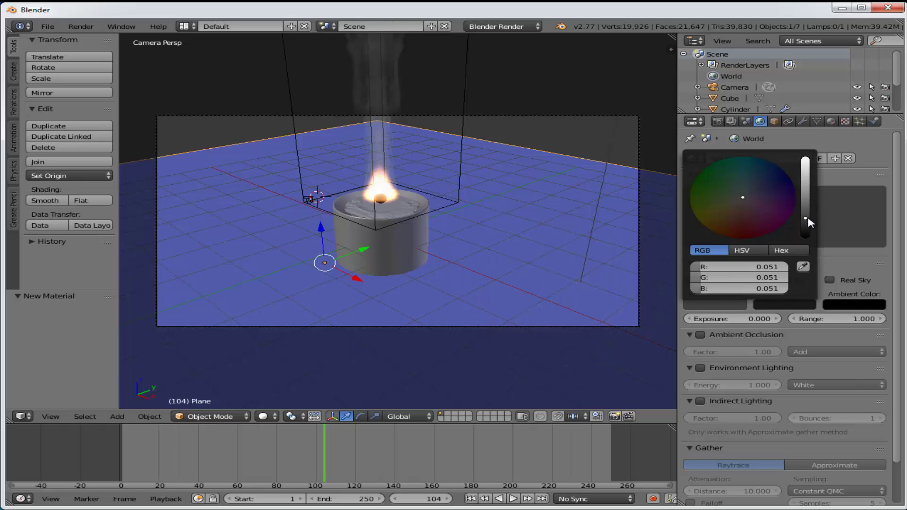
pyautogui.moveTo(807, 225); pyautogui.dragTo(805, 238)
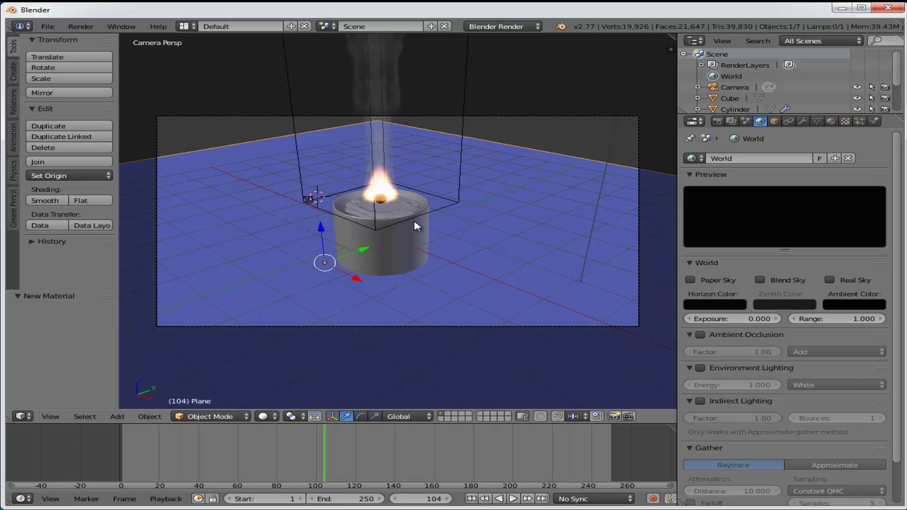
# - Give the candle cylinder a new material with a pale yellow diffuse color
pyautogui.rightClick(411, 237)
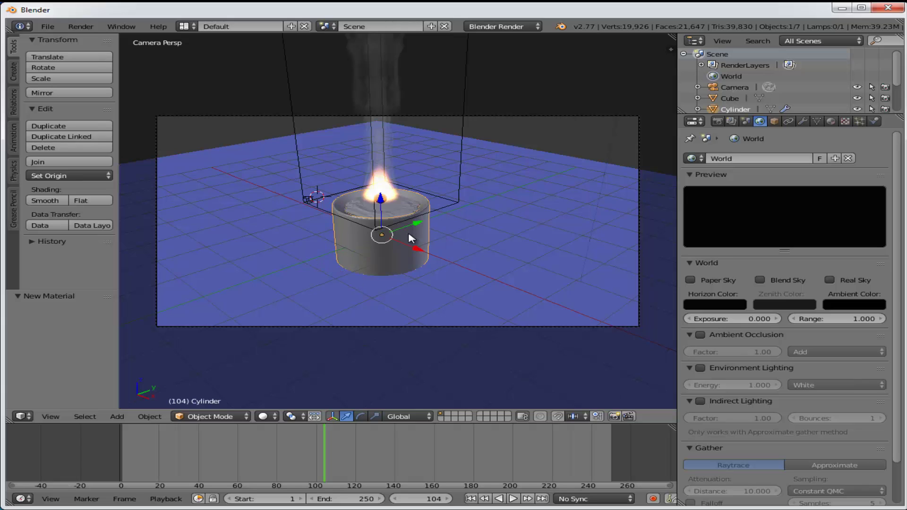
pyautogui.click(830, 121)
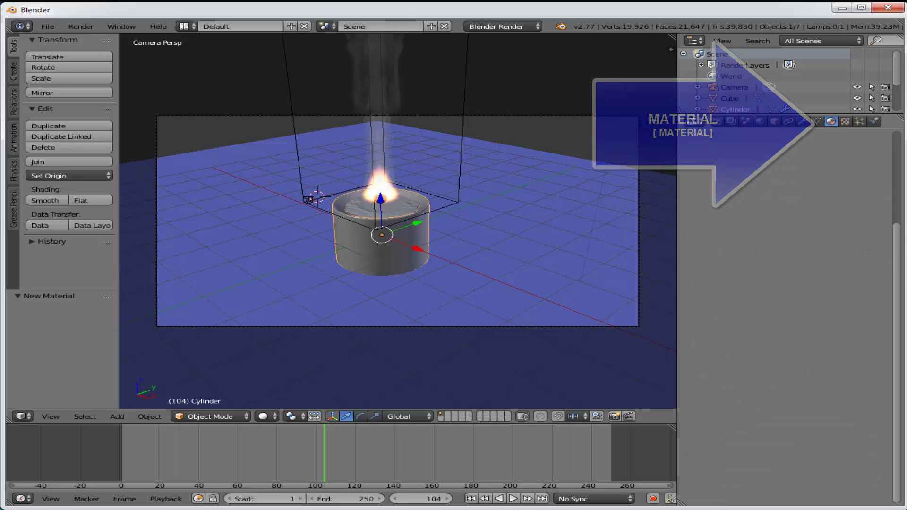
pyautogui.click(775, 197)
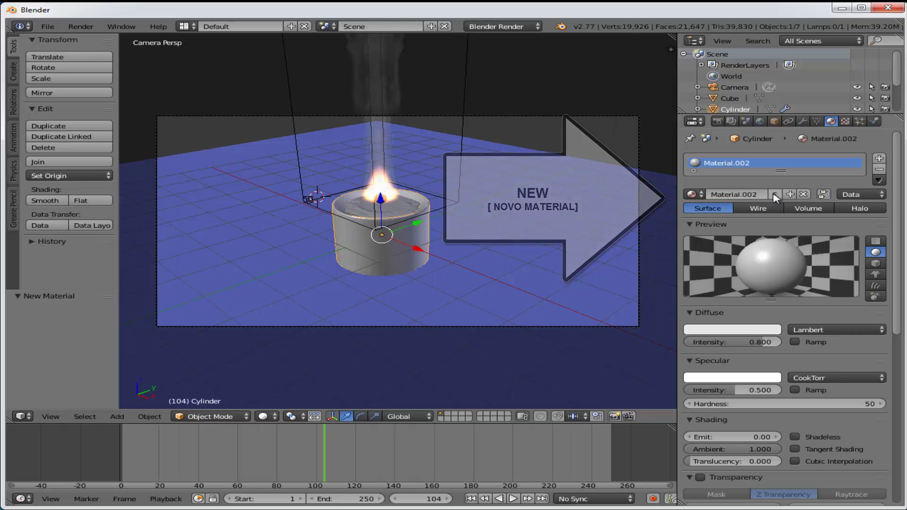
pyautogui.click(726, 331)
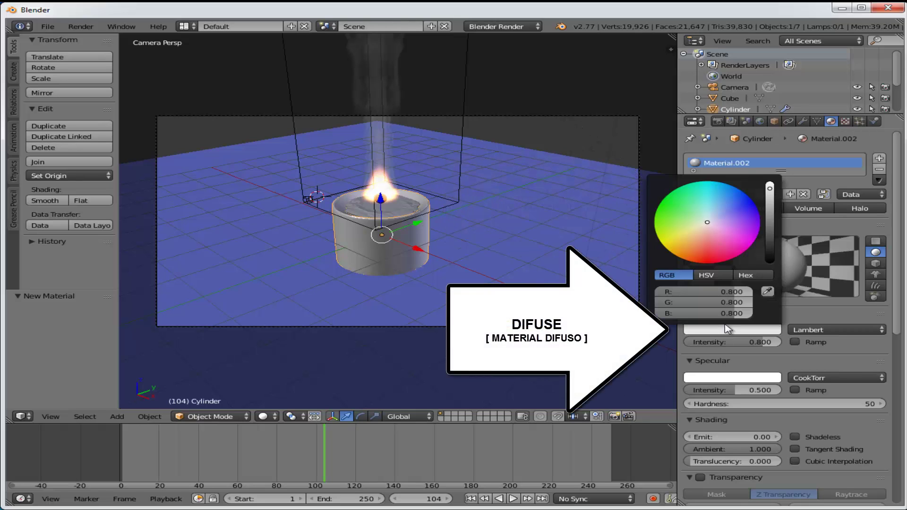
pyautogui.click(696, 230)
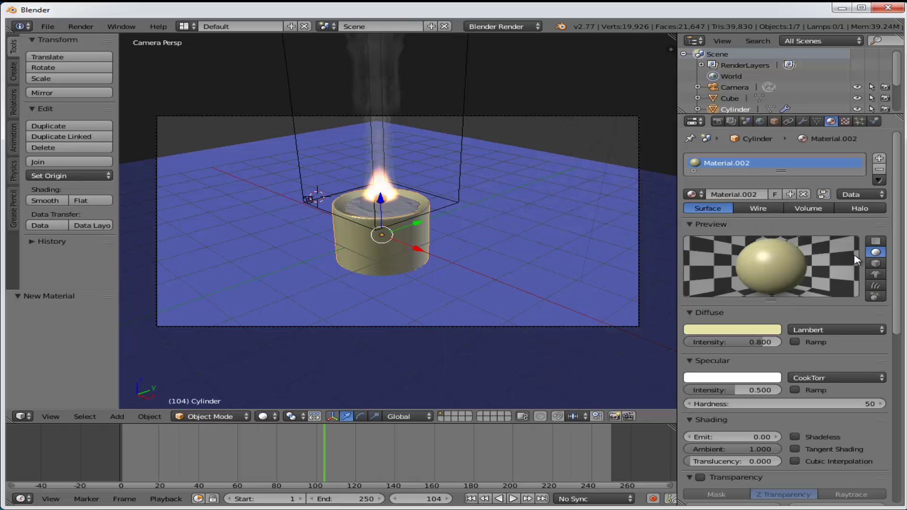
# - Set the cylinder material's specular intensity to 0.779 and hardness to 106, and enable Mirror with reflectivity 0.047
pyautogui.scroll(-4, 902, 276)
pyautogui.scroll(-3, 902, 276)
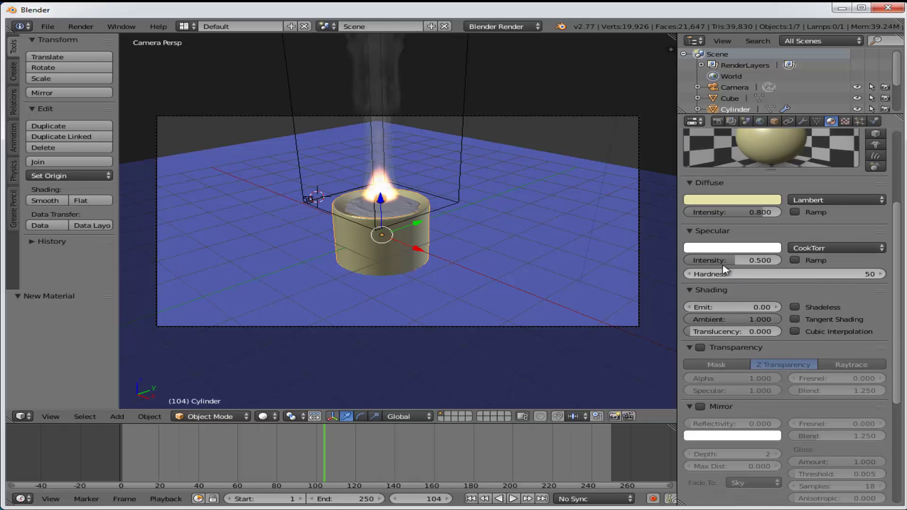
pyautogui.moveTo(726, 262); pyautogui.dragTo(788, 277)
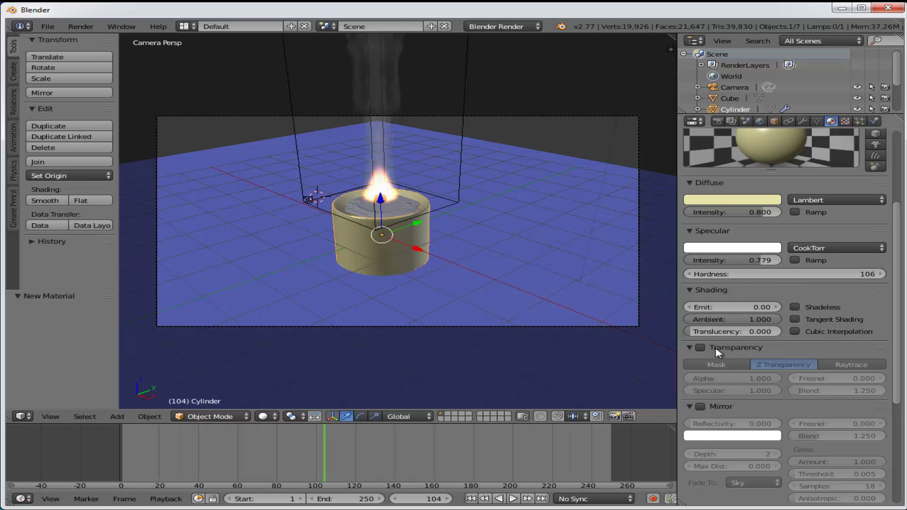
pyautogui.scroll(-5, 899, 260)
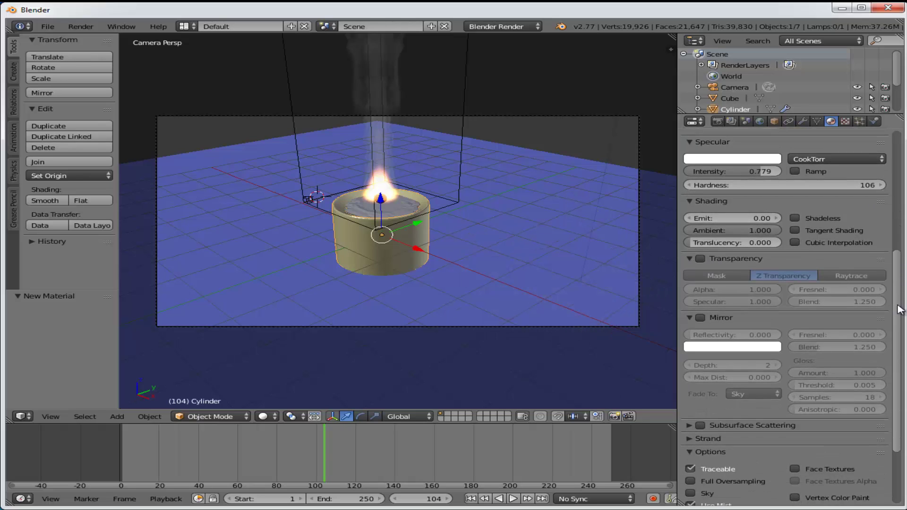
pyautogui.click(700, 315)
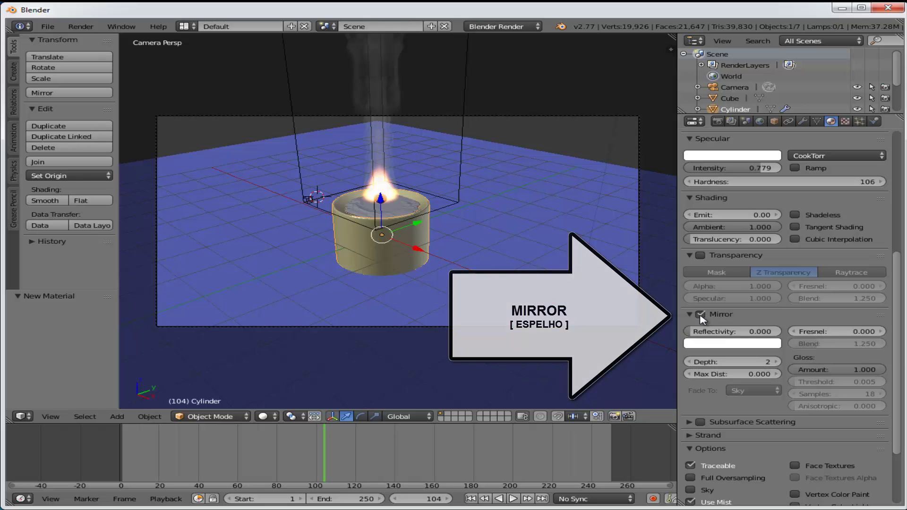
pyautogui.moveTo(697, 336); pyautogui.dragTo(706, 336)
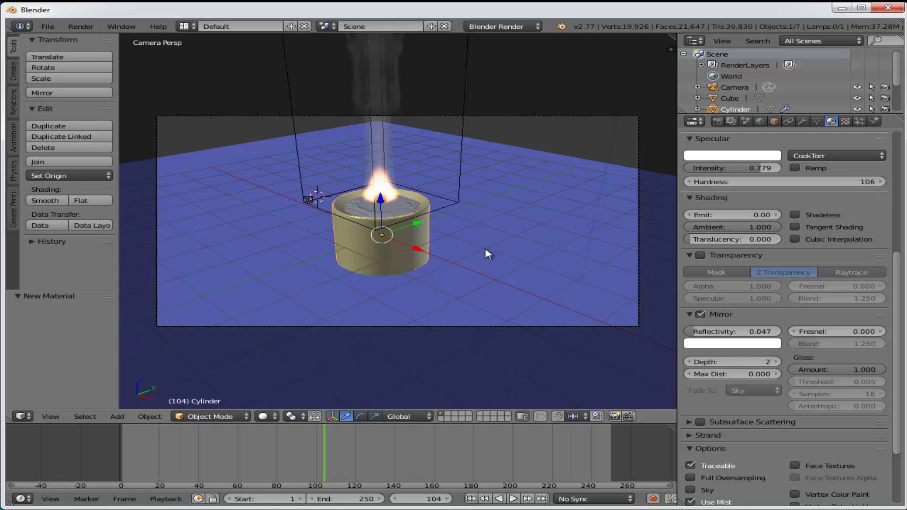
# - Assign the existing Material.002 to the Cube fluid pool inside the candle
pyautogui.rightClick(400, 213)
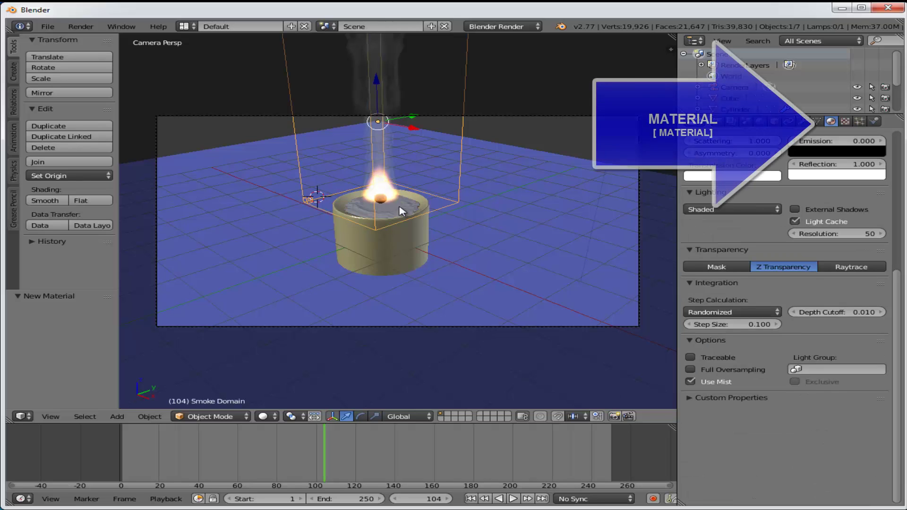
pyautogui.moveTo(895, 284); pyautogui.dragTo(905, 139)
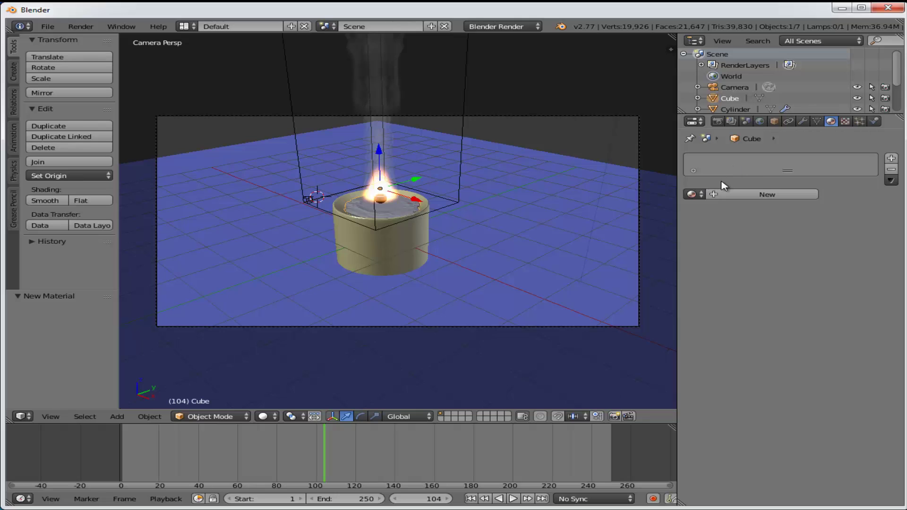
pyautogui.click(702, 194)
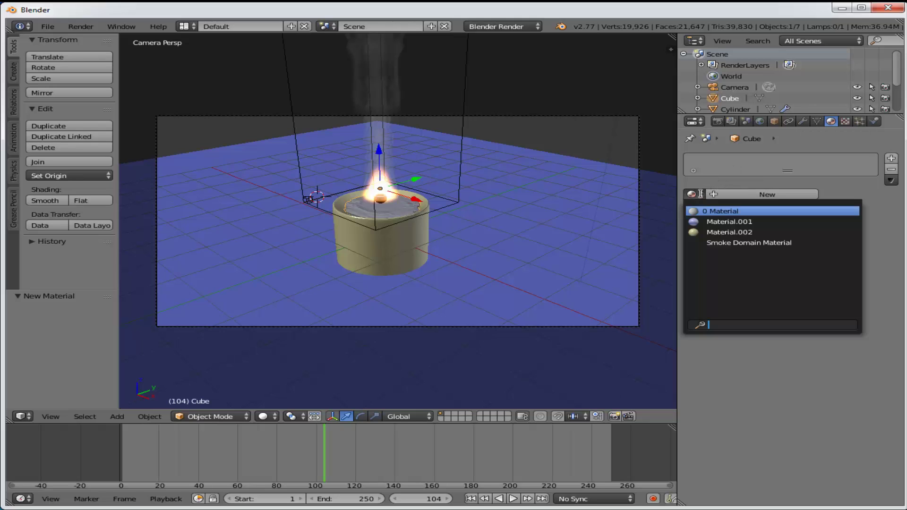
pyautogui.click(726, 232)
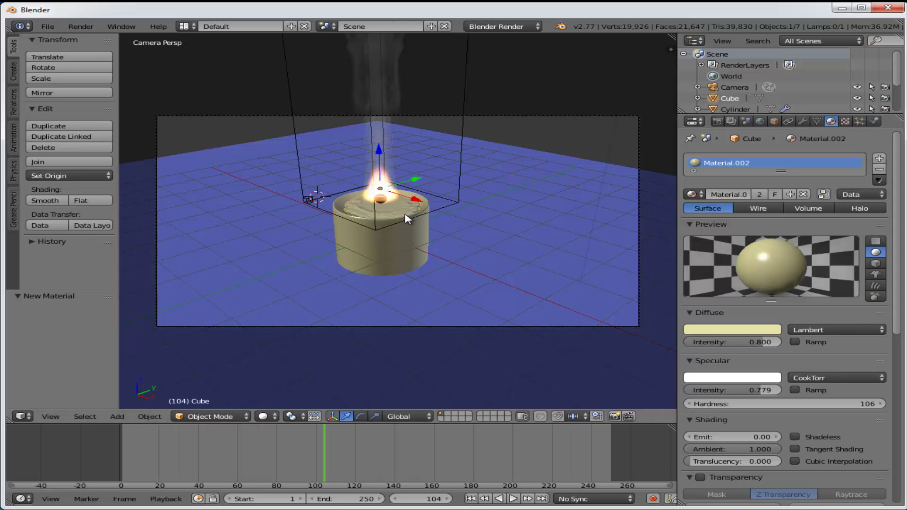
# - Render a still image of frame 104 to check the candle's materials and shadow, and return to the scene
pyautogui.click(81, 26)
pyautogui.click(102, 38)
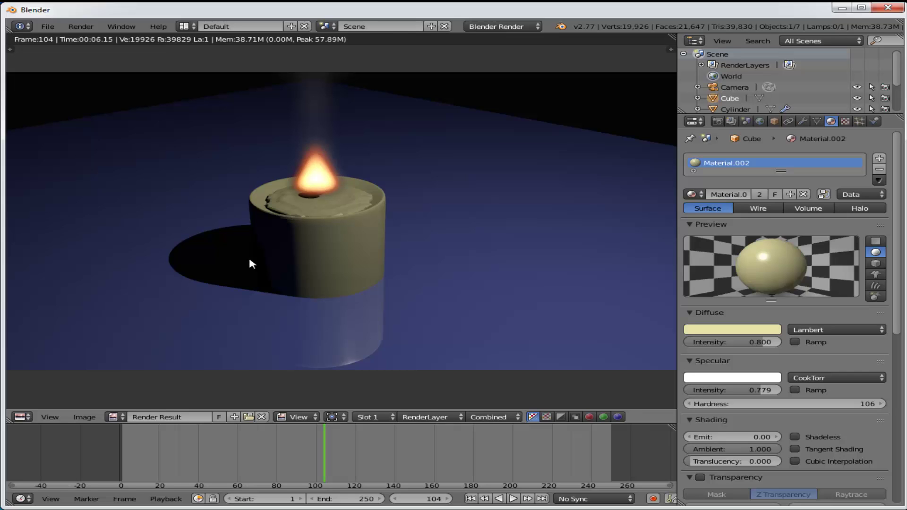
pyautogui.press('Escape')
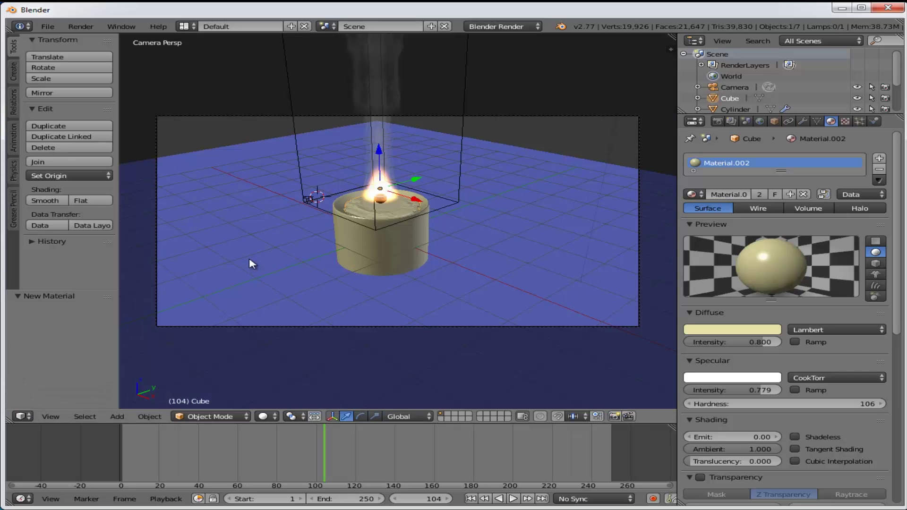
# - Switch to the top view and move the lamp about -2.677 along Y
pyautogui.click(51, 416)
pyautogui.click(71, 365)
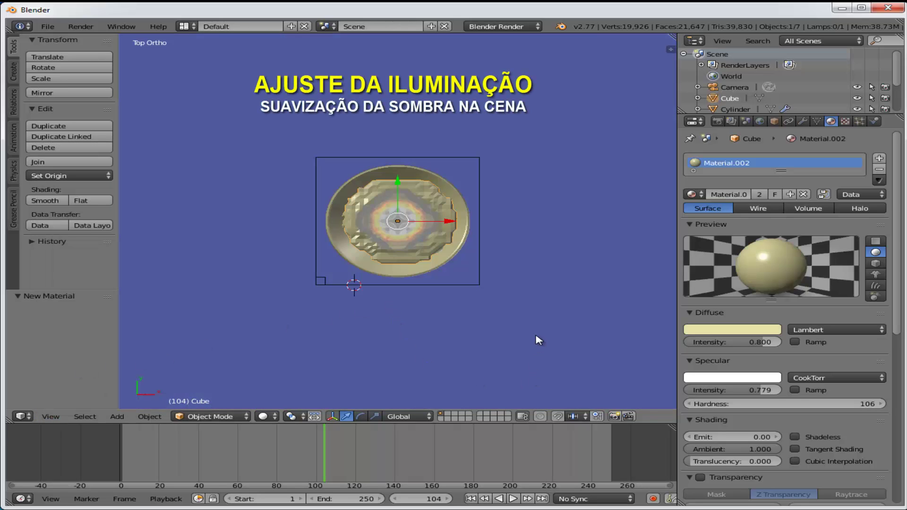
pyautogui.scroll(-3, 539, 340)
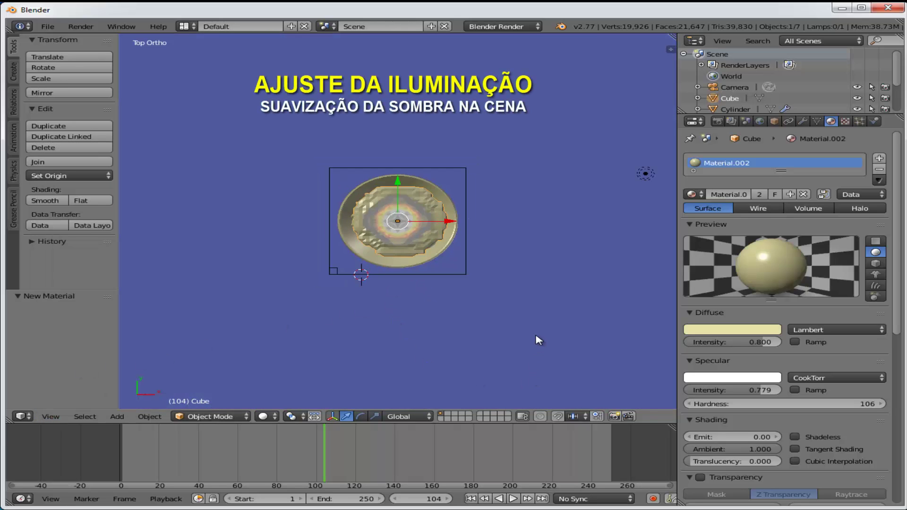
pyautogui.rightClick(570, 189)
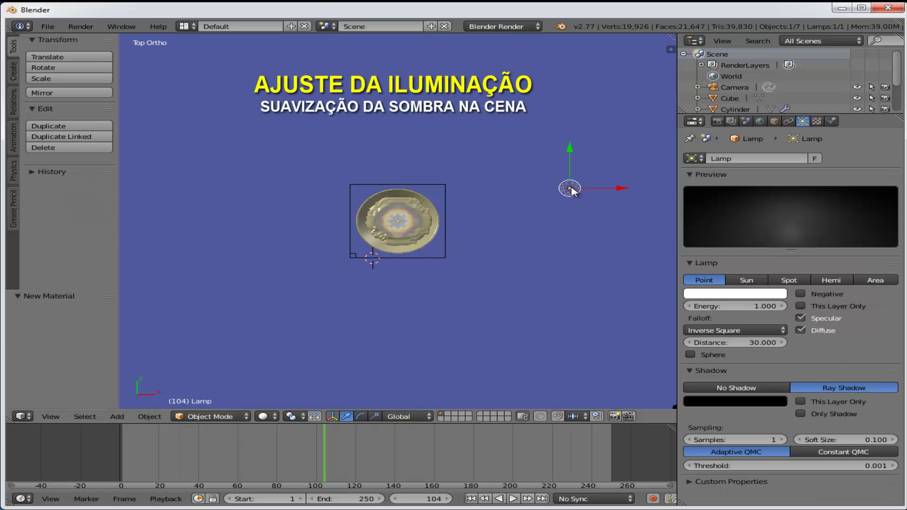
pyautogui.moveTo(574, 152); pyautogui.dragTo(579, 253)
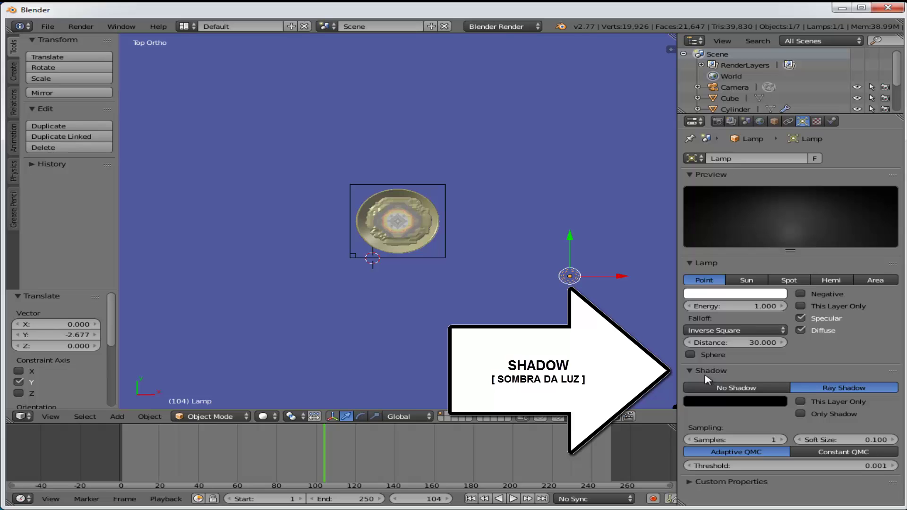
# - Lighten the lamp's shadow color to gray (R, G, B 0.119) and render the image
pyautogui.click(734, 402)
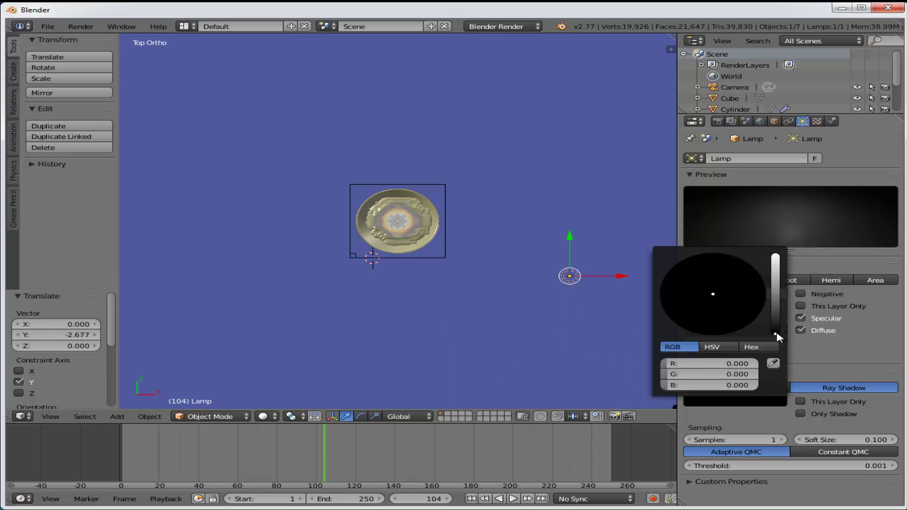
pyautogui.moveTo(776, 336); pyautogui.dragTo(785, 306)
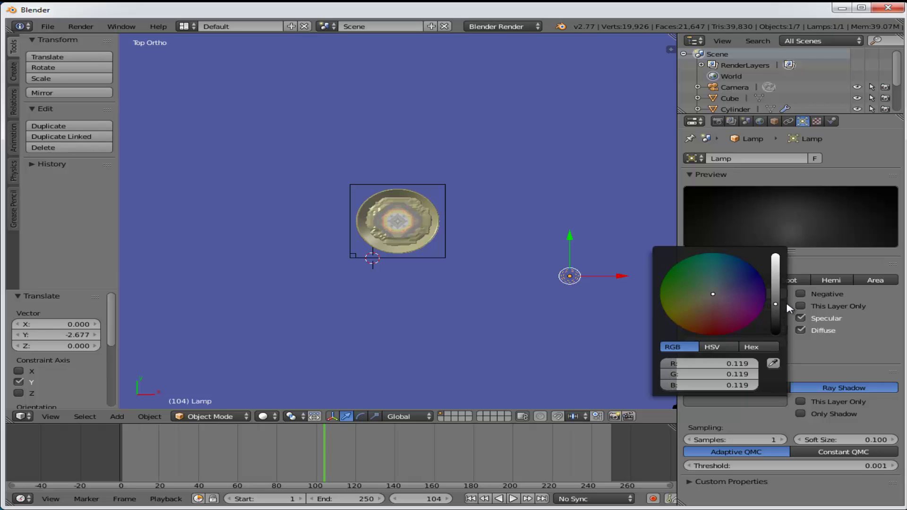
pyautogui.click(92, 28)
pyautogui.click(94, 40)
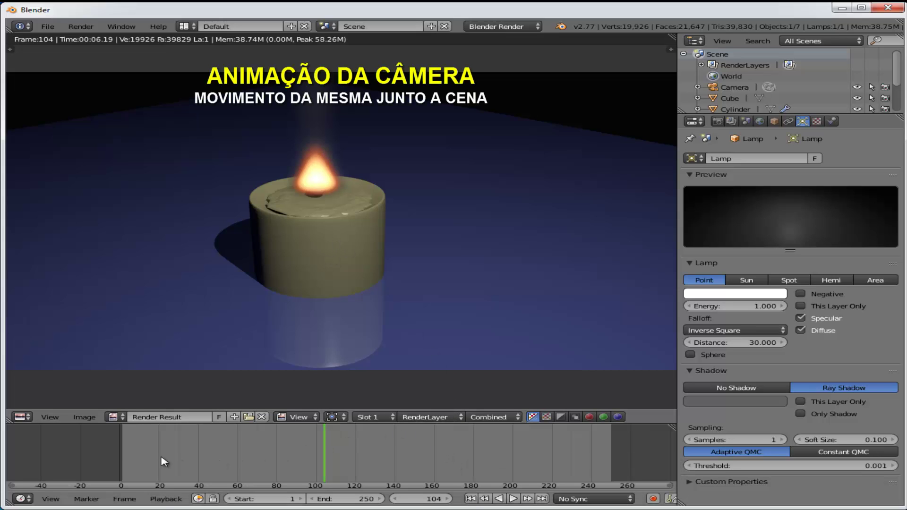
# - Go to frame 2, return to the camera view and insert a LocRotScale keyframe on the camera
pyautogui.click(124, 458)
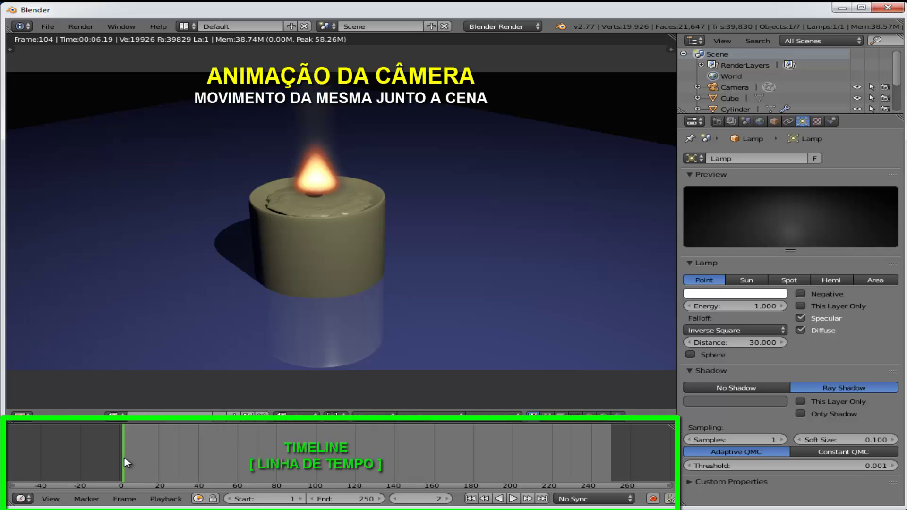
pyautogui.press('Escape')
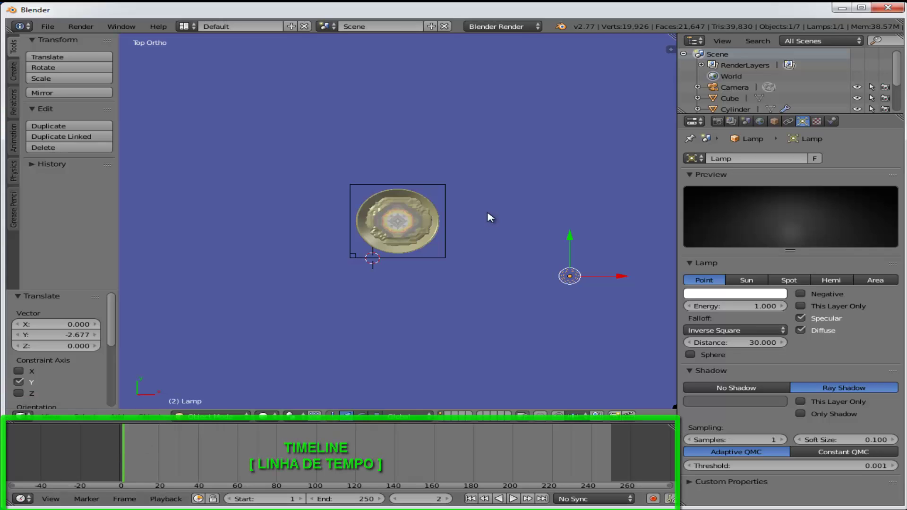
pyautogui.click(51, 417)
pyautogui.click(74, 378)
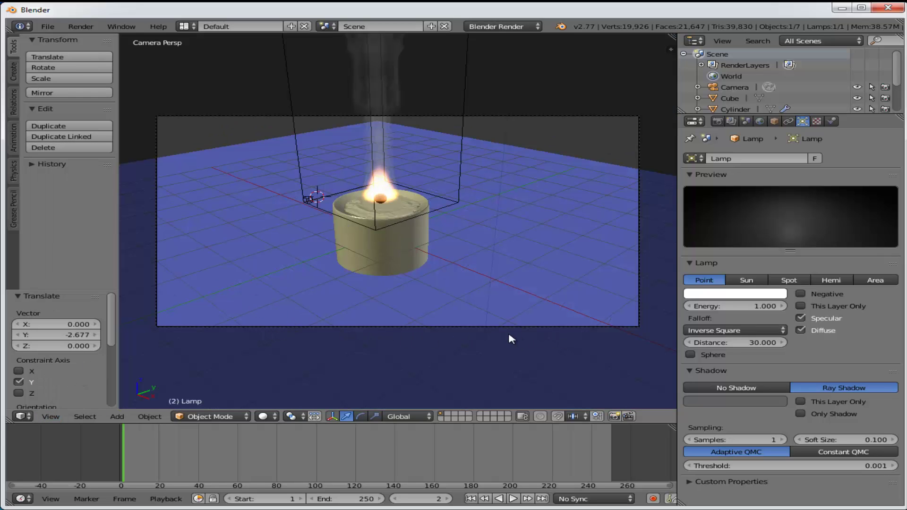
pyautogui.rightClick(378, 326)
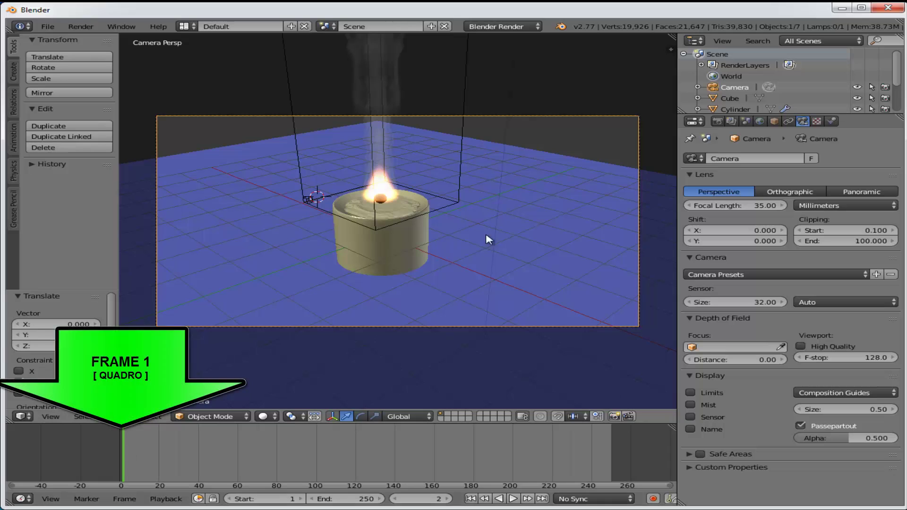
pyautogui.press('i')
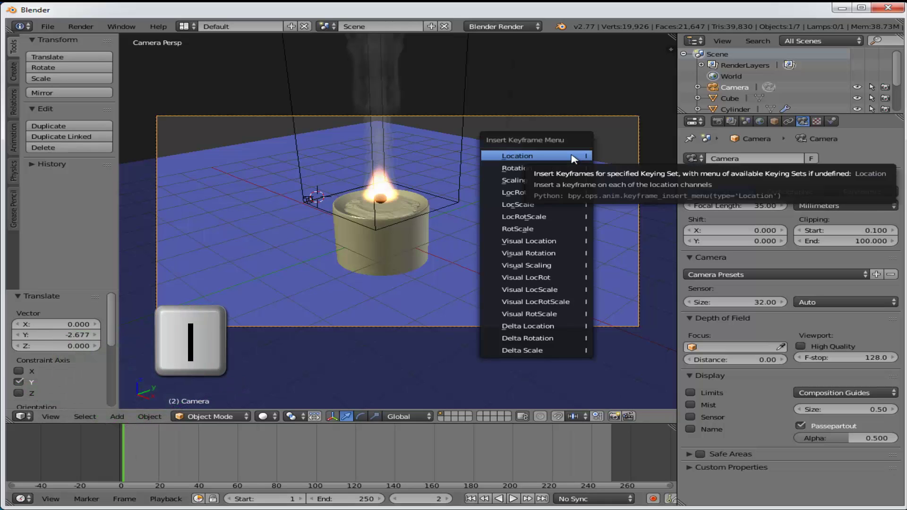
pyautogui.click(543, 218)
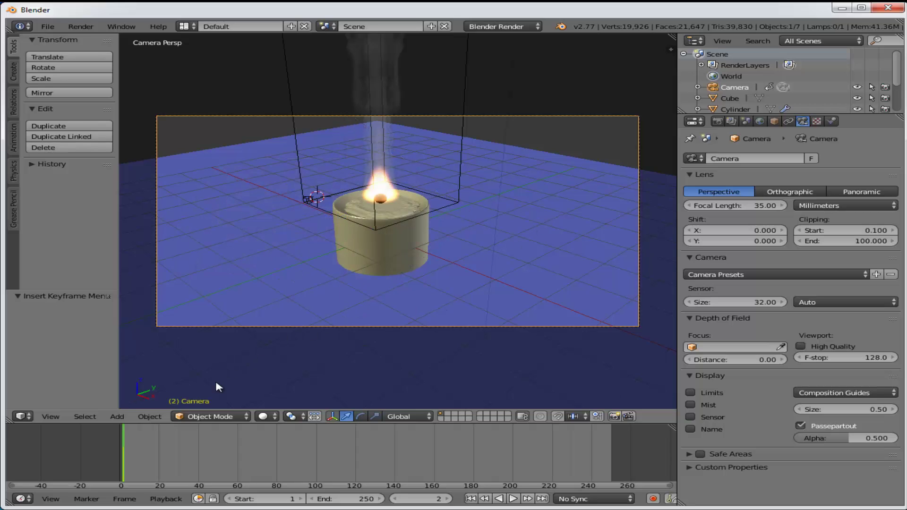
# - Go to frame 120 and enable Lock Camera to View
pyautogui.click(356, 453)
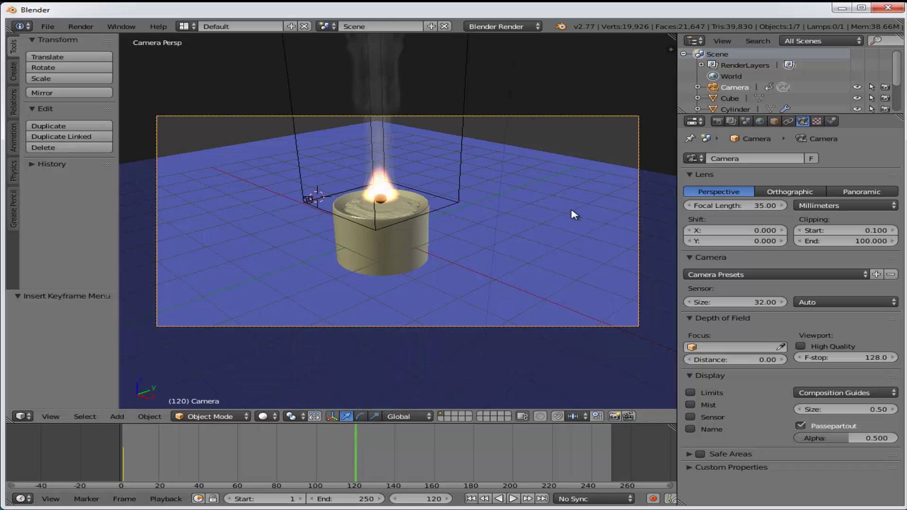
pyautogui.press('n')
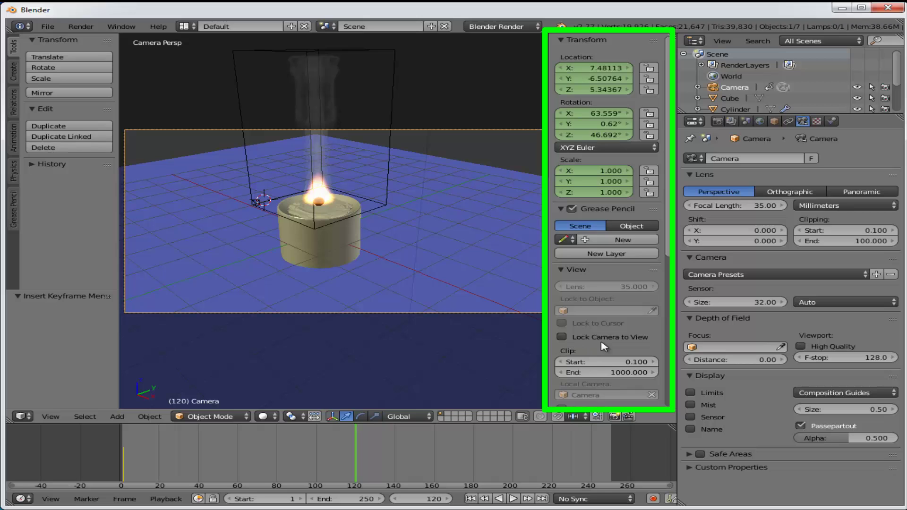
pyautogui.click(562, 338)
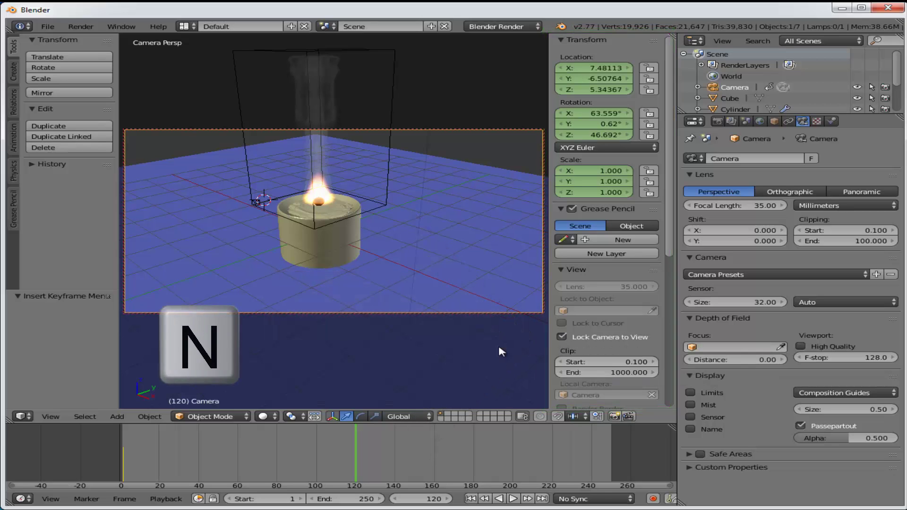
# - Orbit the camera around to a low side view of the candle at frame 120 and insert a LocRotScale keyframe
pyautogui.press('n')
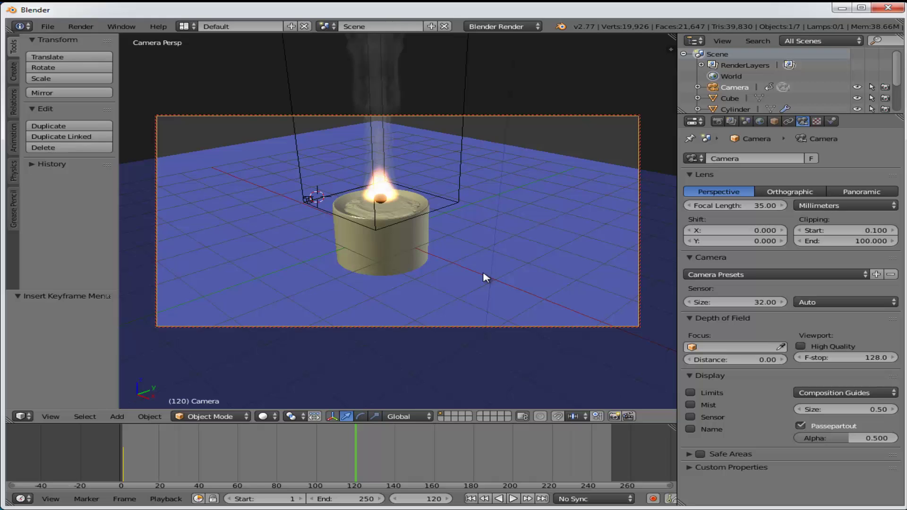
pyautogui.moveTo(486, 278); pyautogui.dragTo(598, 258, button='middle')
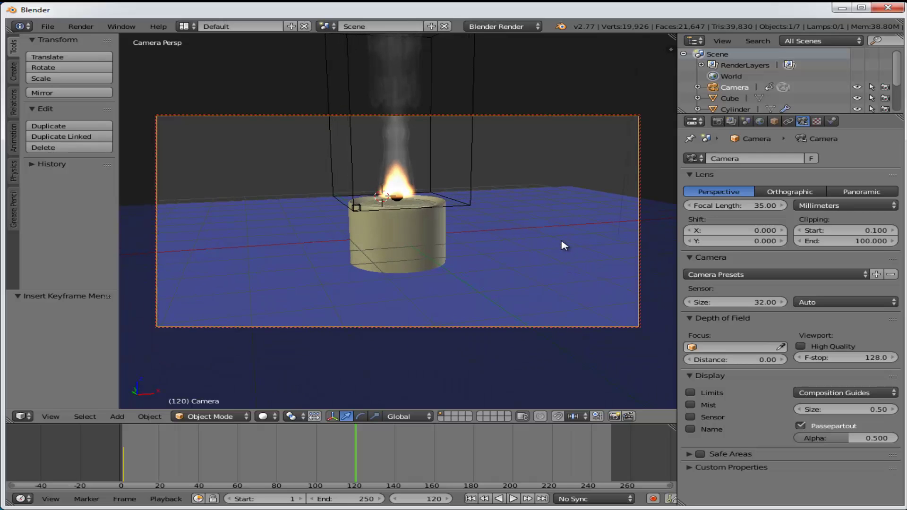
pyautogui.press('i')
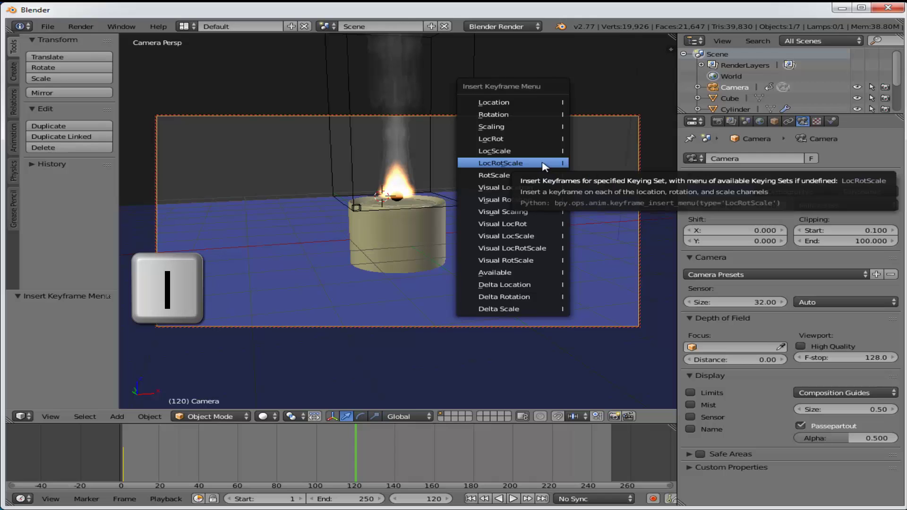
pyautogui.click(509, 163)
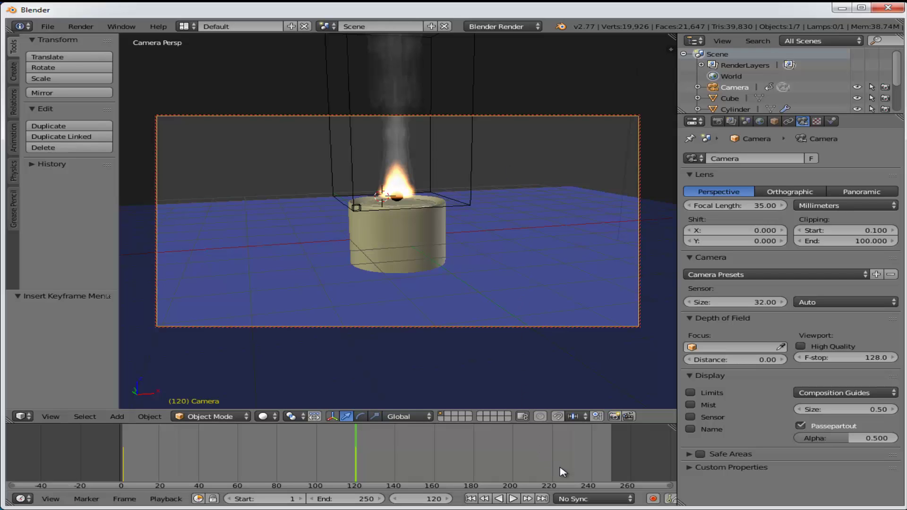
# - Go to frame 240, orbit the camera to a higher view looking down on the candle and insert a LocRotScale keyframe
pyautogui.click(593, 457)
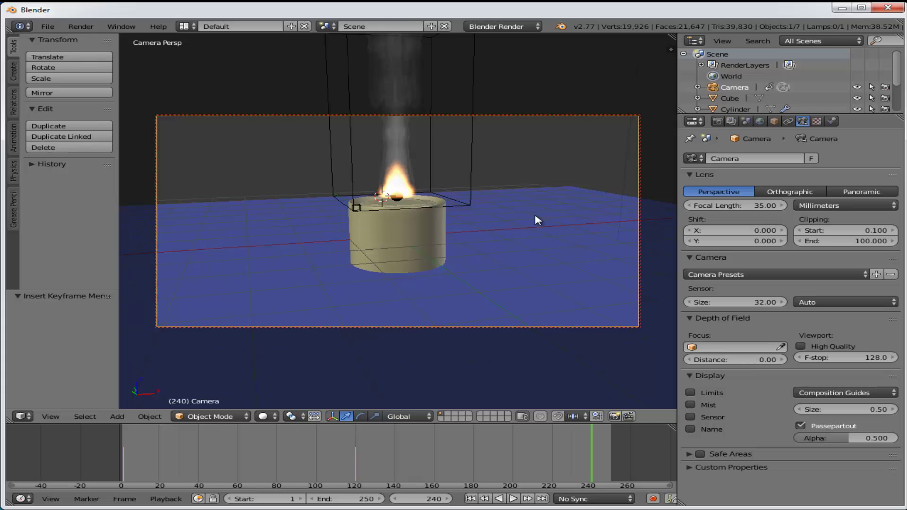
pyautogui.moveTo(538, 220); pyautogui.dragTo(478, 261, button='middle')
pyautogui.press('i')
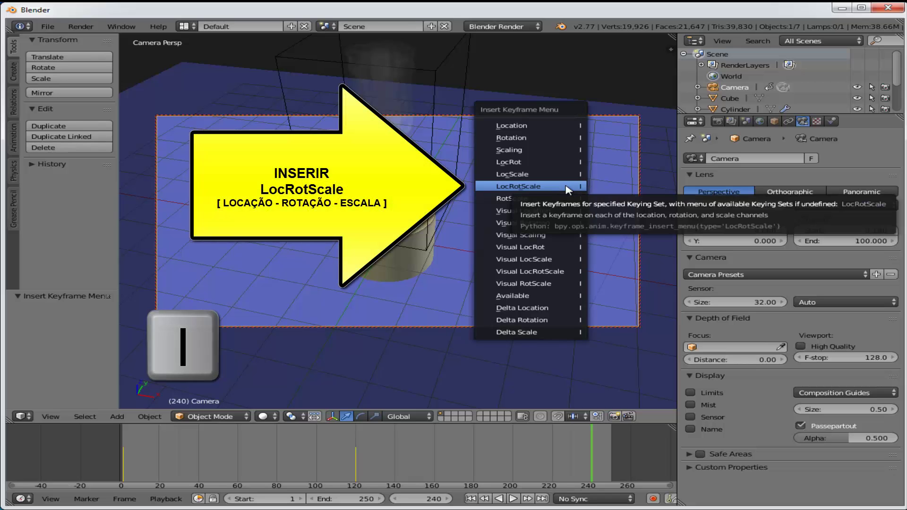
pyautogui.click(567, 187)
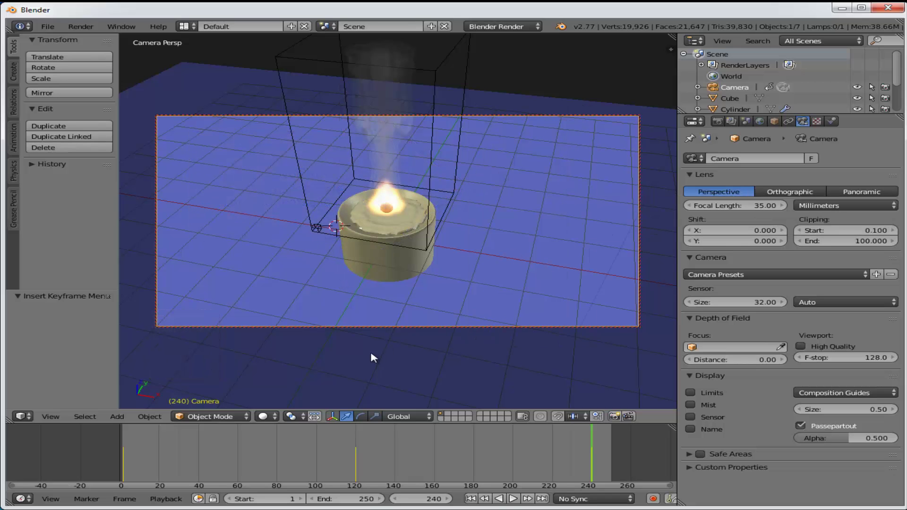
# - Play the camera animation in the viewport, stop it and return to frame 1
pyautogui.hotkey('alt', 'a')
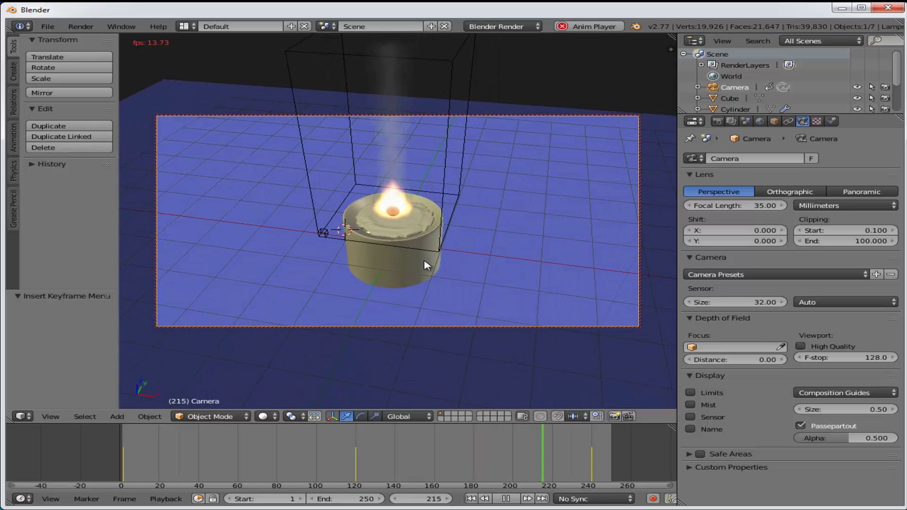
pyautogui.click(505, 499)
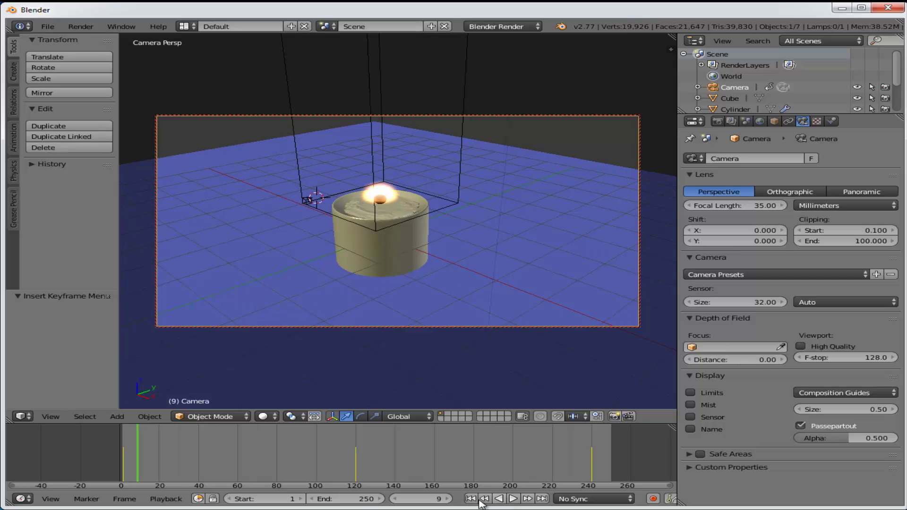
pyautogui.click(475, 498)
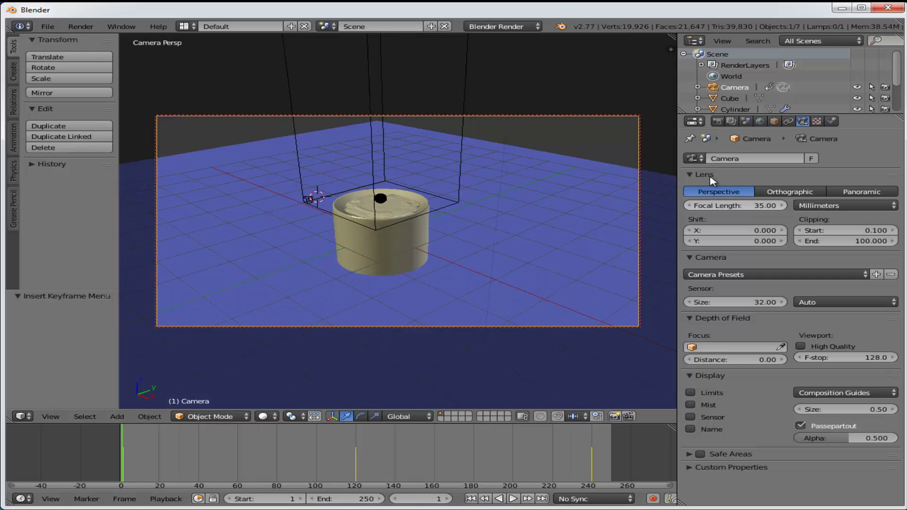
# - Apply the HDTV 720p preset to the render dimensions
pyautogui.click(717, 122)
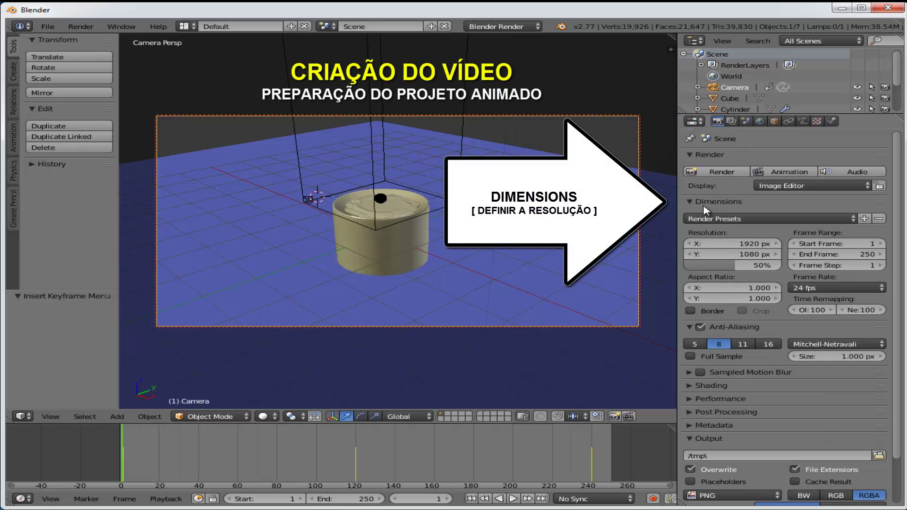
pyautogui.click(778, 219)
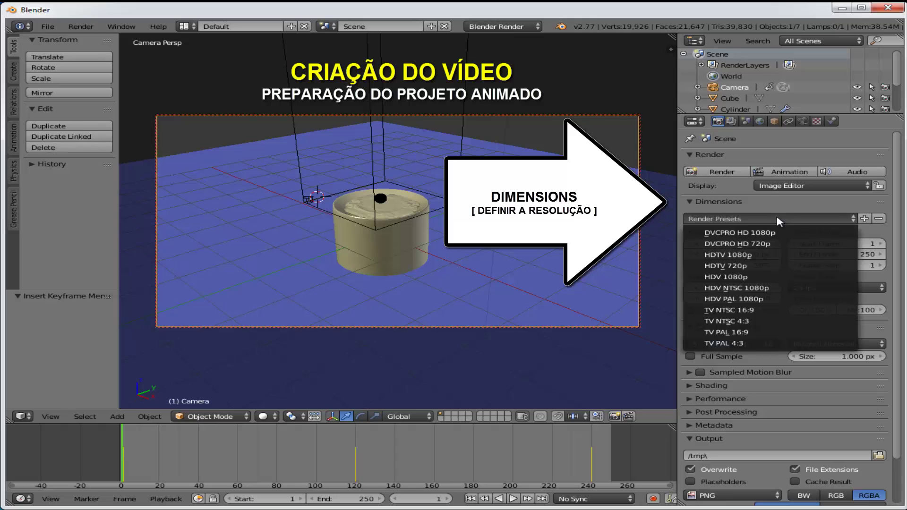
pyautogui.click(738, 266)
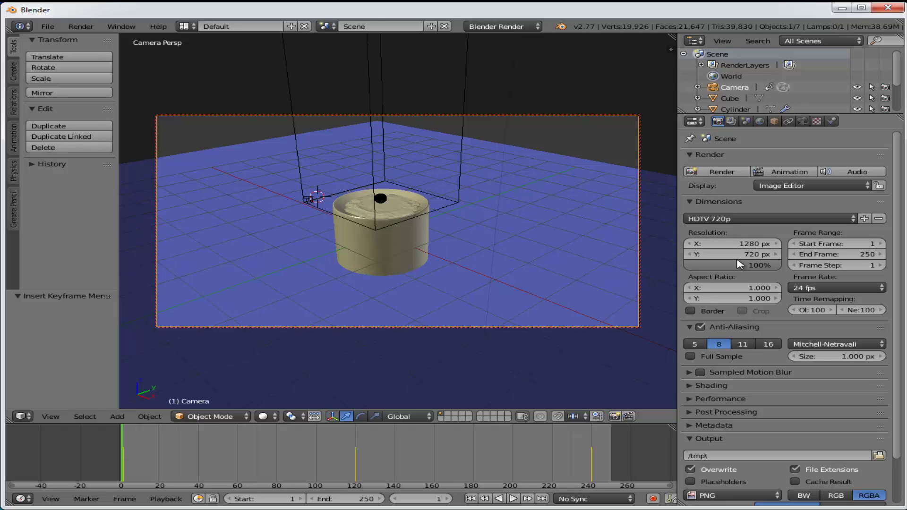
# - Set the render output to /tmp\VELA as an AVI JPEG movie in RGB at 100% quality
pyautogui.scroll(-3, 888, 189)
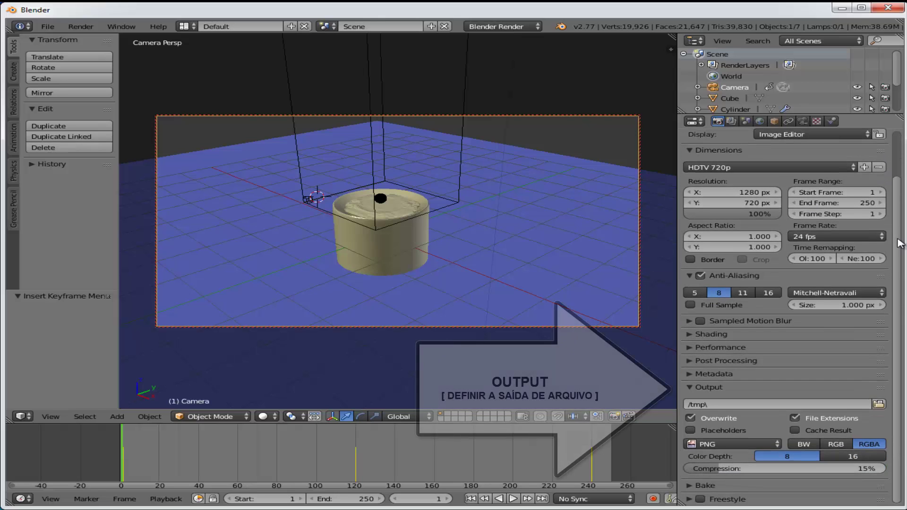
pyautogui.click(720, 405)
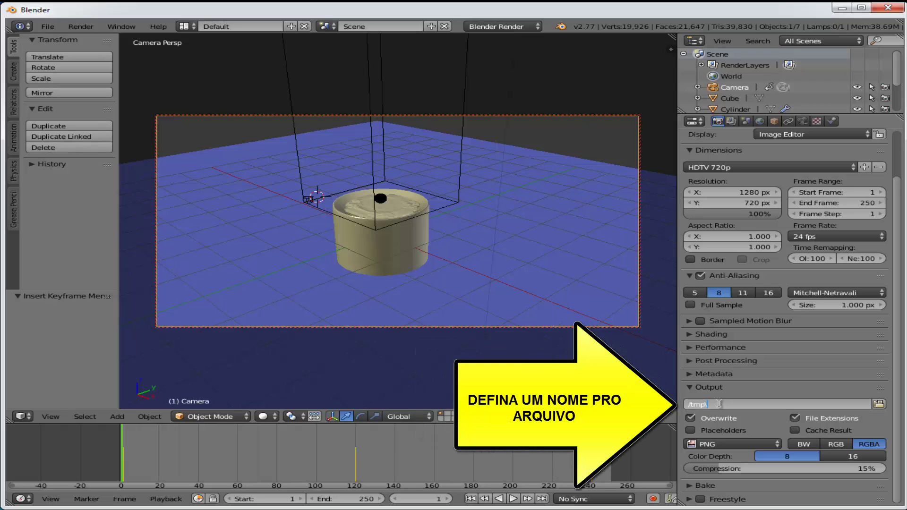
pyautogui.write('VELA')
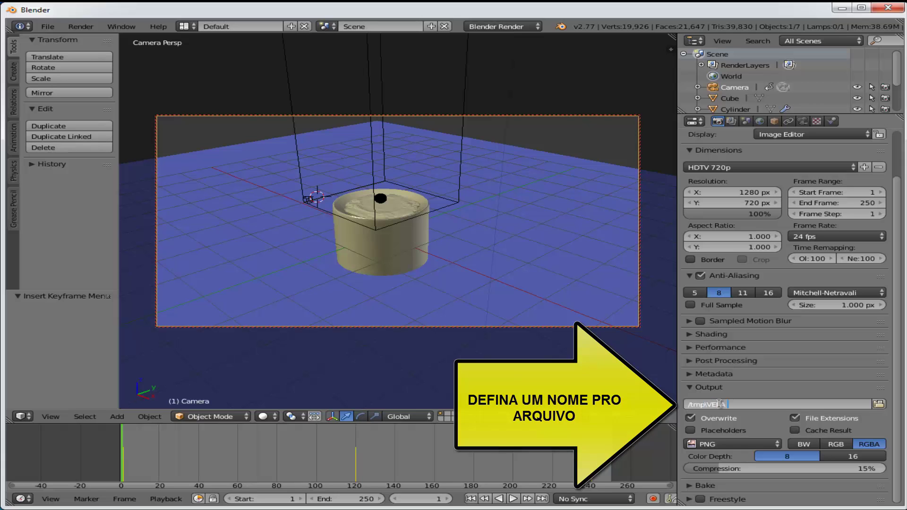
pyautogui.press('Return')
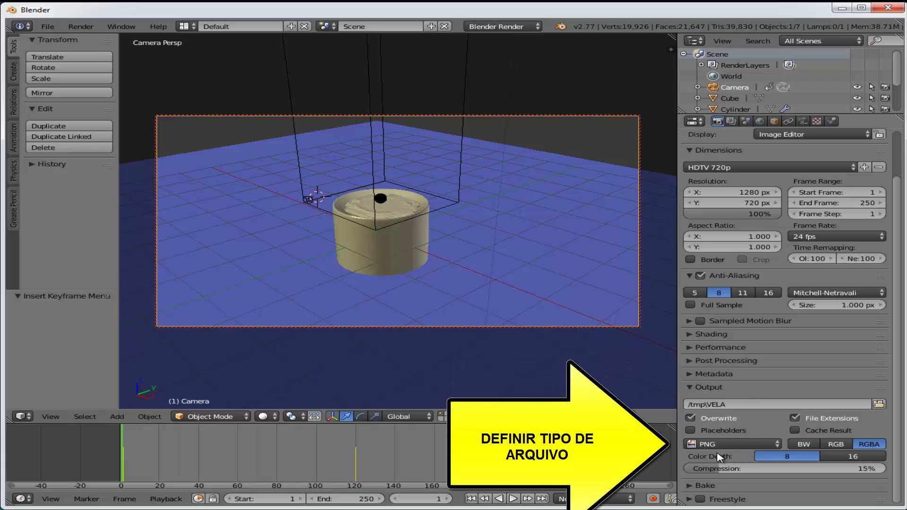
pyautogui.click(776, 445)
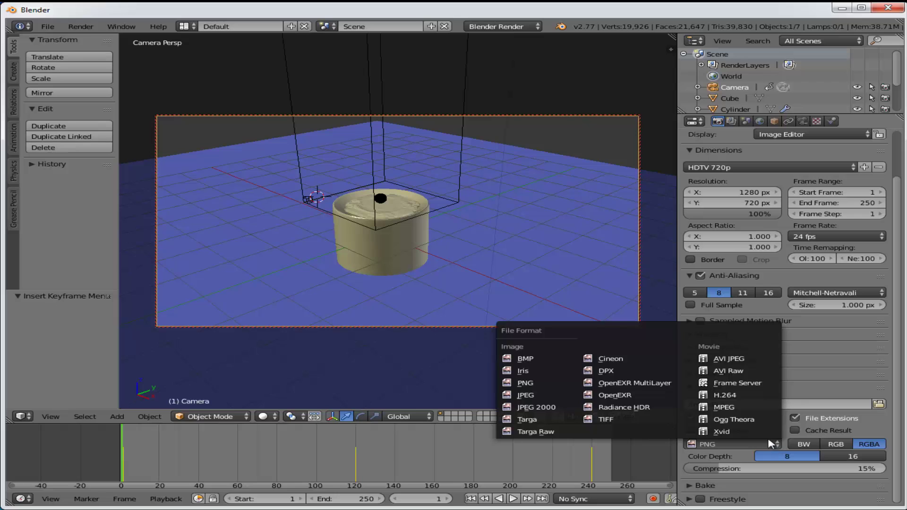
pyautogui.click(731, 360)
pyautogui.click(865, 444)
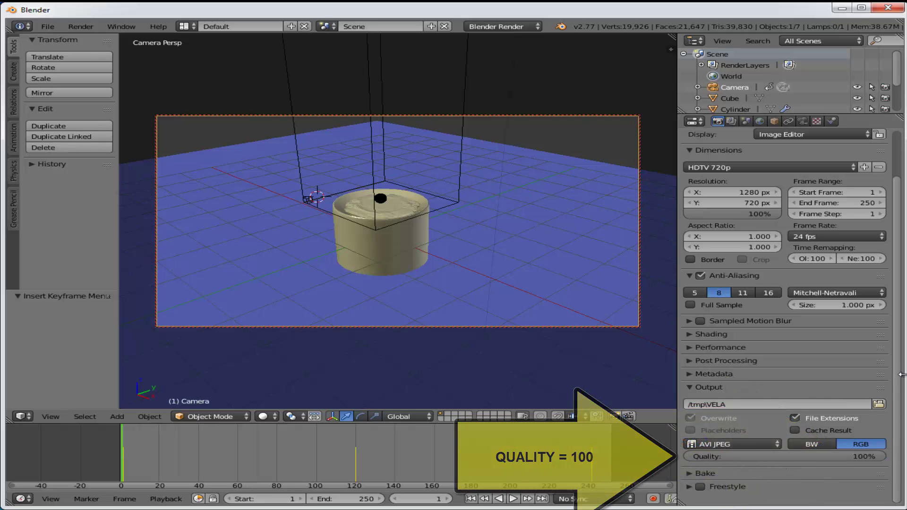
# - Render the full animation, play back the rendered video and close the player
pyautogui.scroll(3, 803, 213)
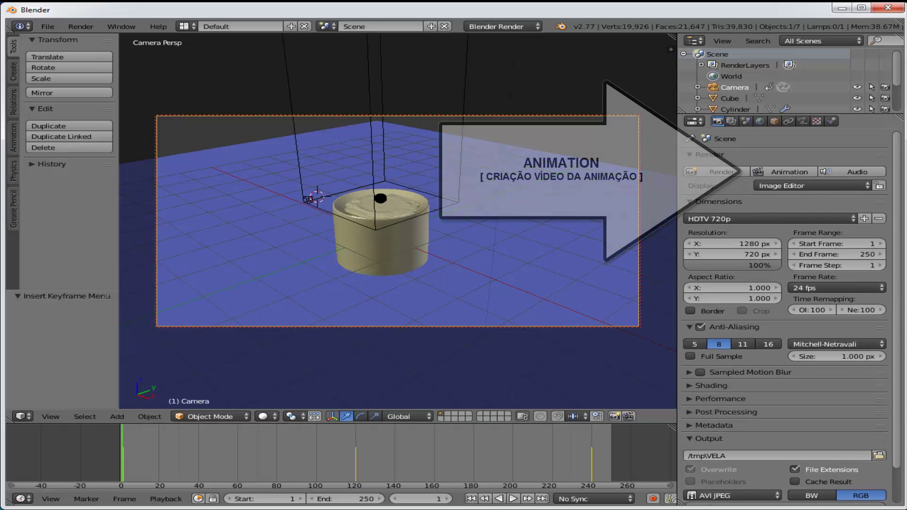
pyautogui.click(790, 173)
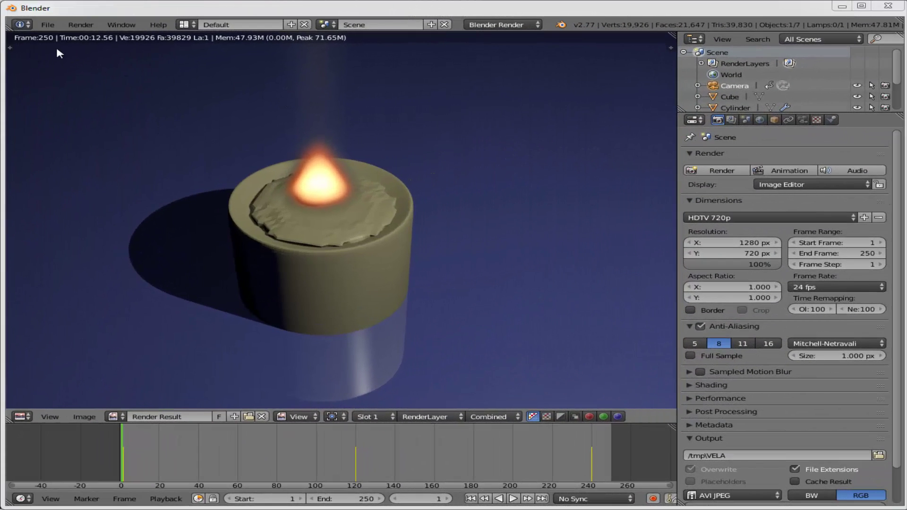
pyautogui.click(89, 28)
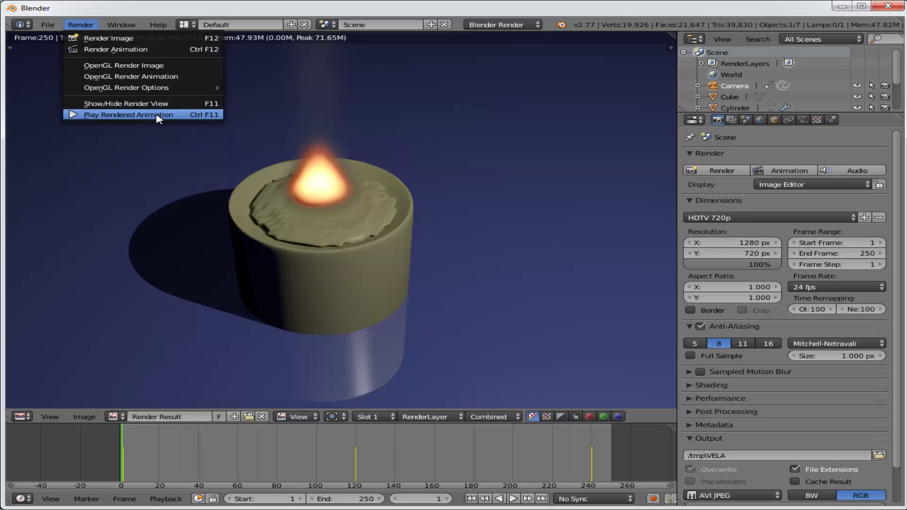
pyautogui.click(128, 116)
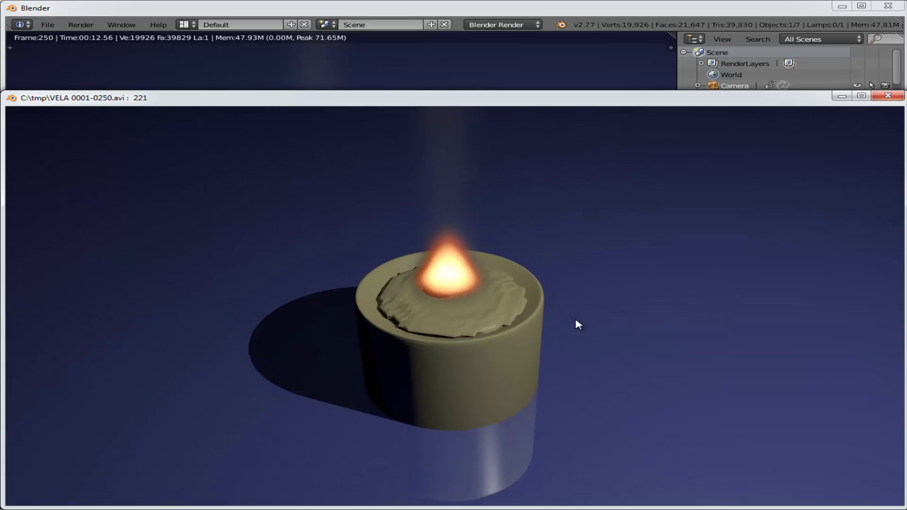
pyautogui.press('Escape')
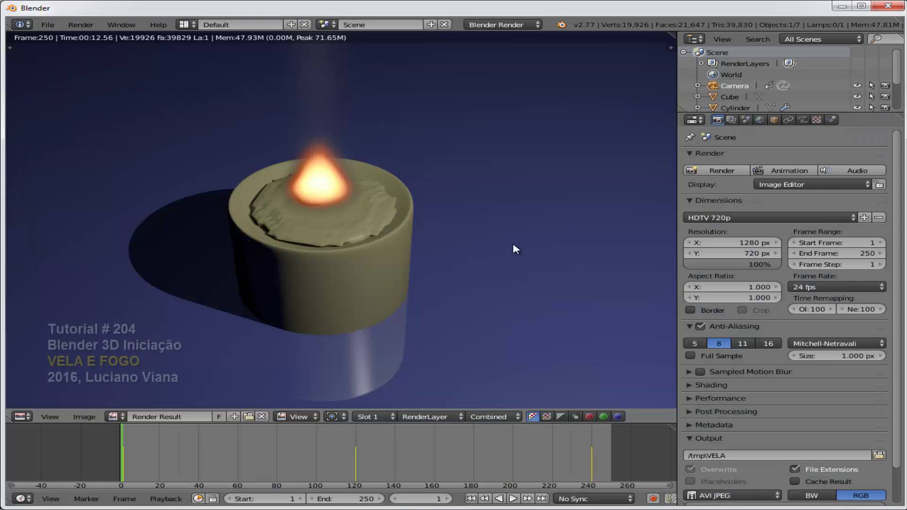